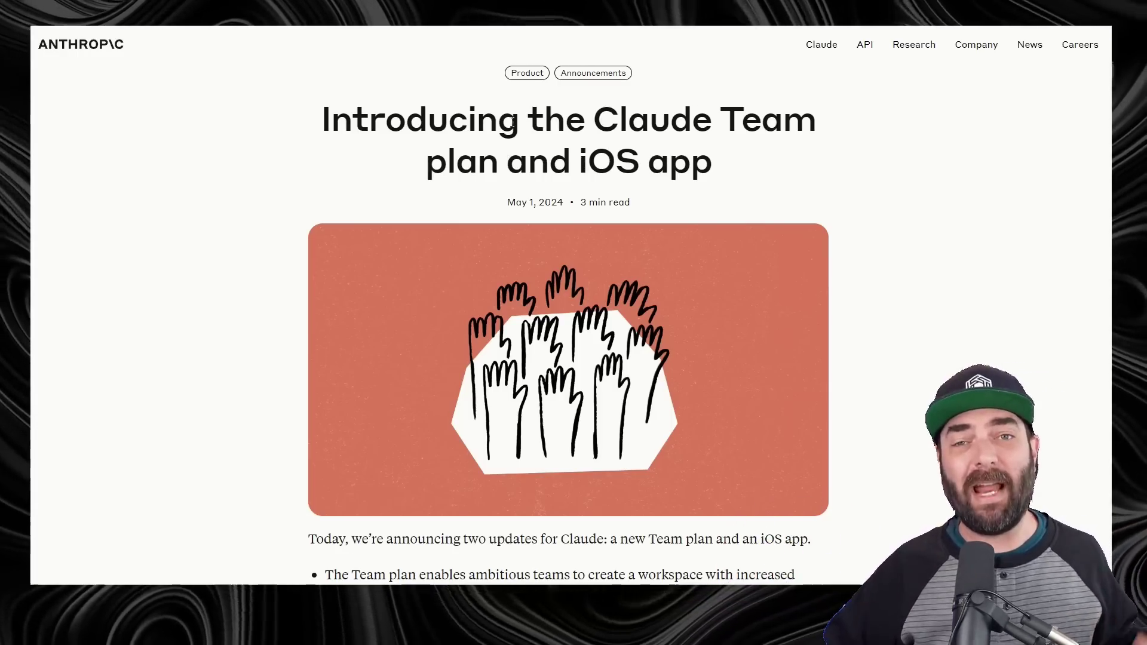
- Highlight the words 'iOS app' in the page heading
scroll(622, 140, down, 8)
scroll(765, 307, up, 8)
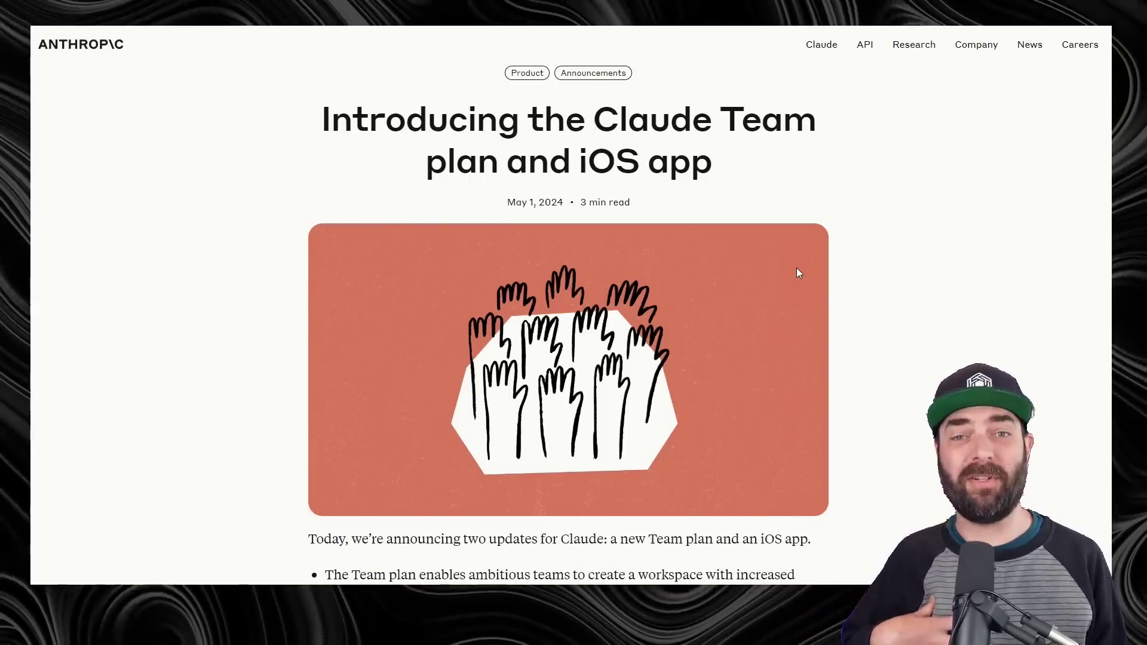
drag(579, 162, 883, 189)
click(893, 190)
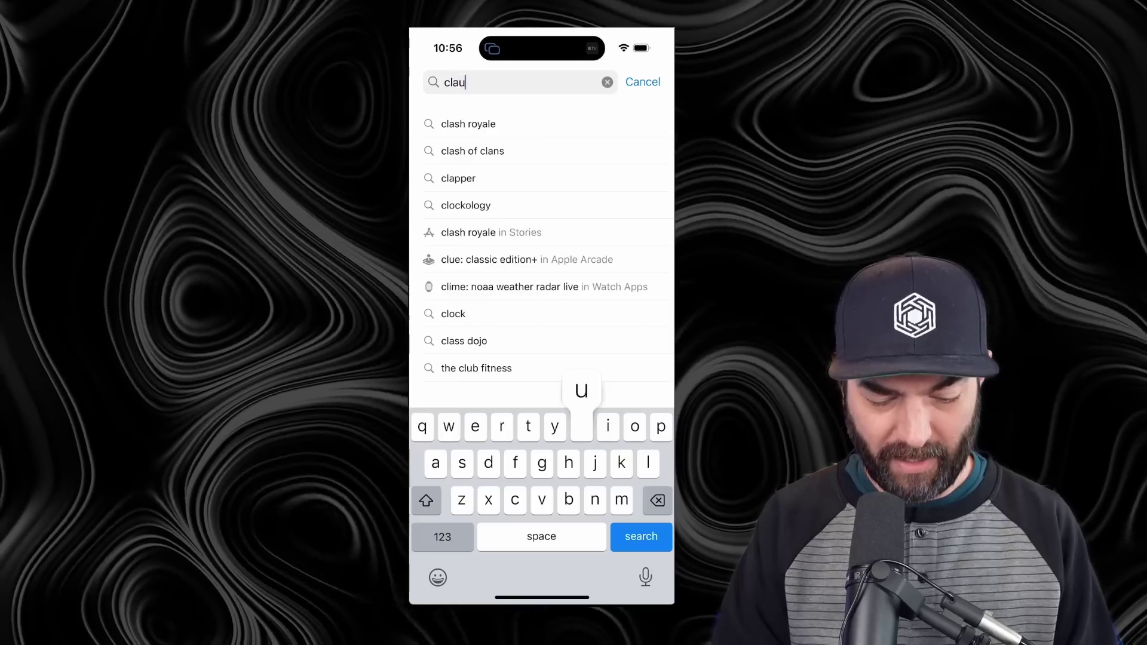
- Search the App Store for 'claude' and open the Claude app by Anthropic
text(ude)
key(Return)
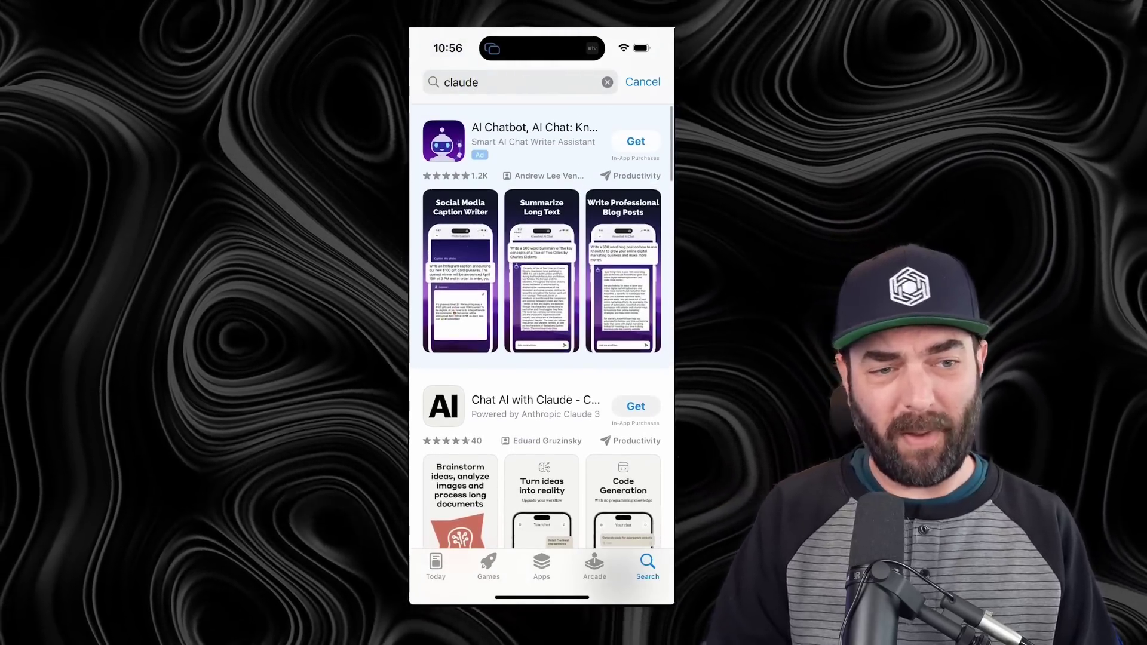
scroll(542, 359, down, 3)
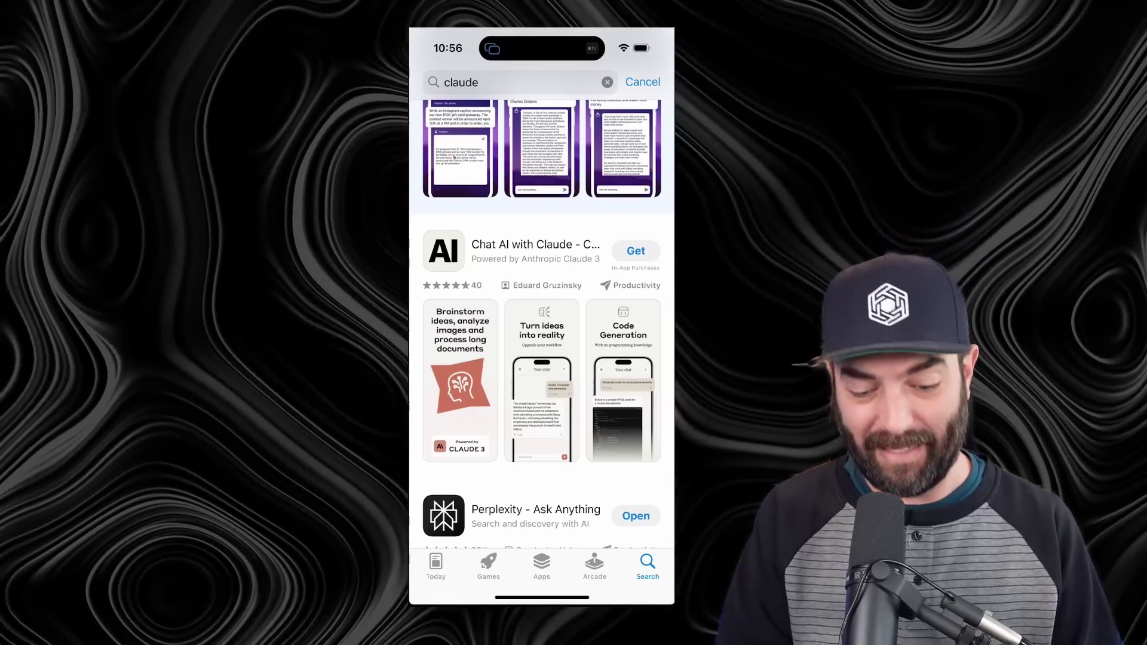
scroll(542, 328, down, 1)
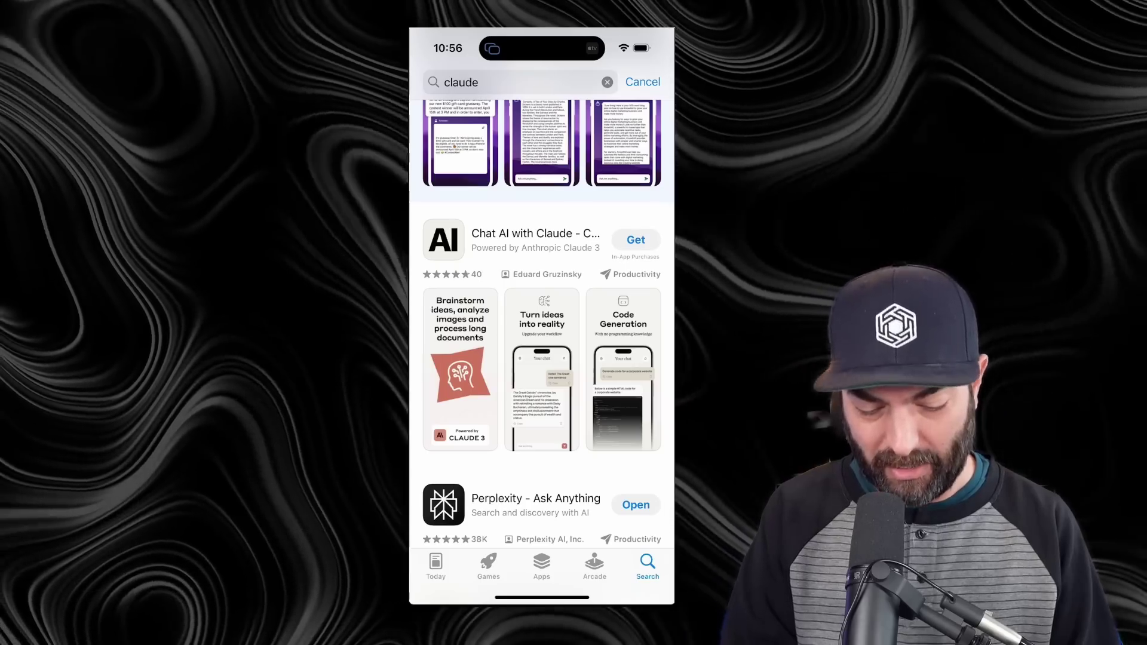
scroll(542, 328, down, 1)
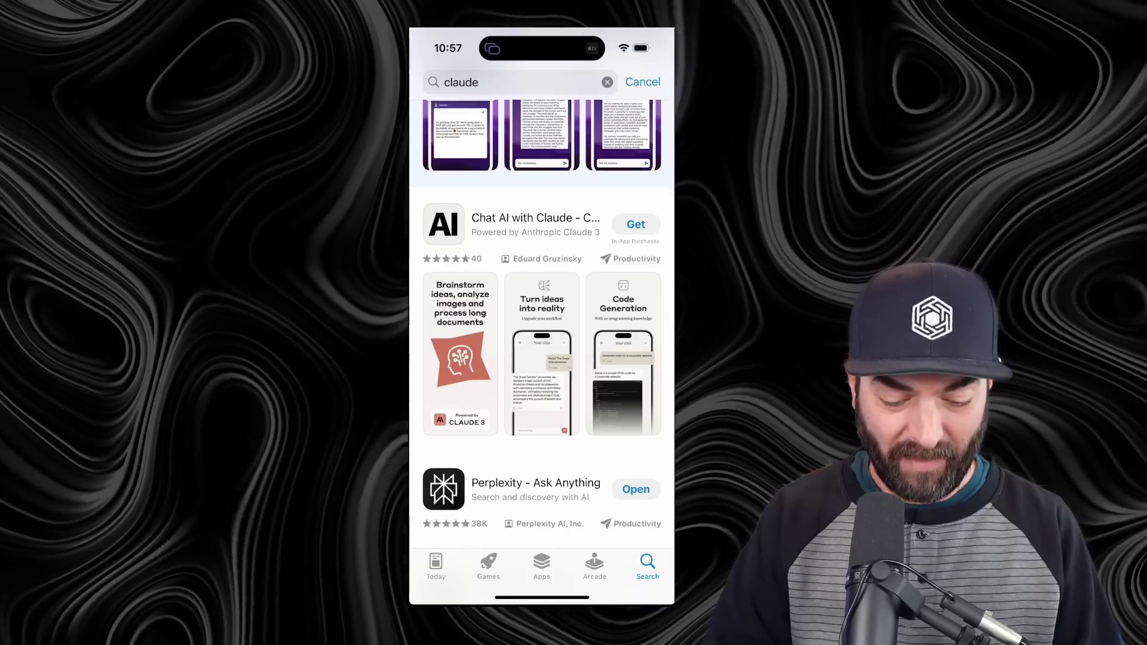
scroll(542, 329, down, 10)
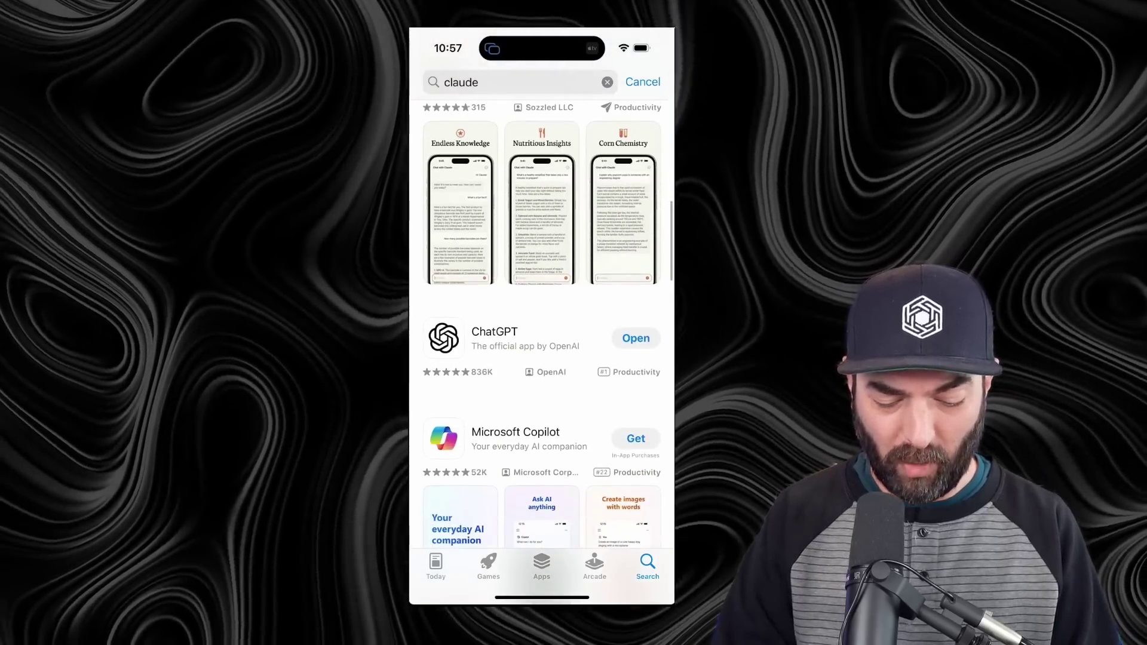
scroll(542, 328, down, 10)
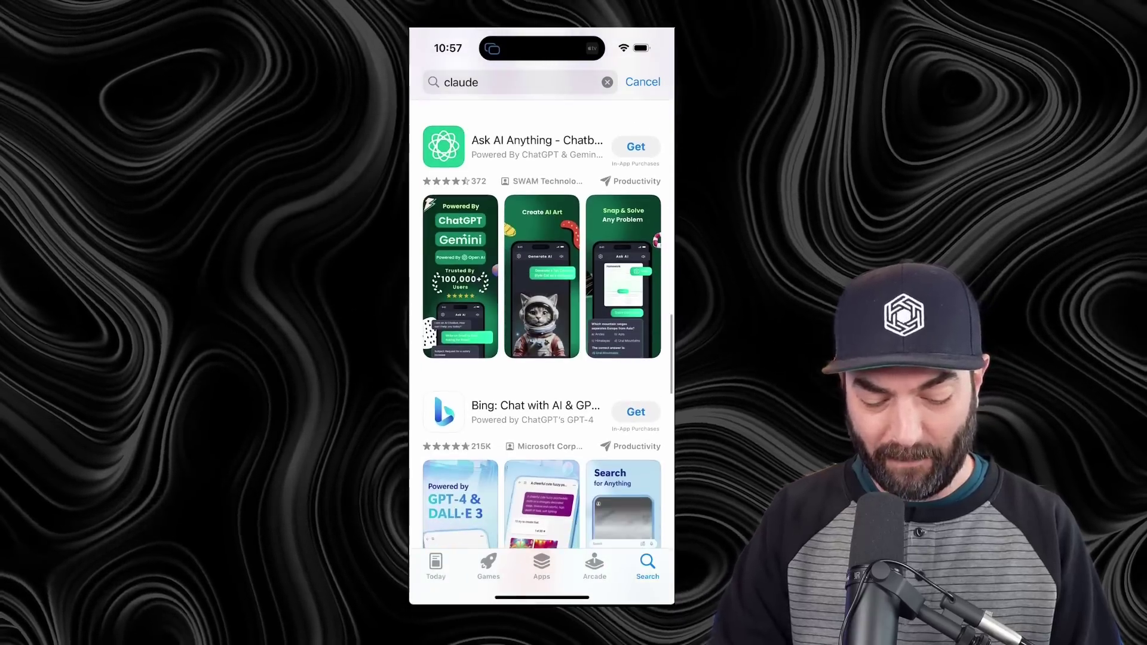
scroll(541, 329, down, 10)
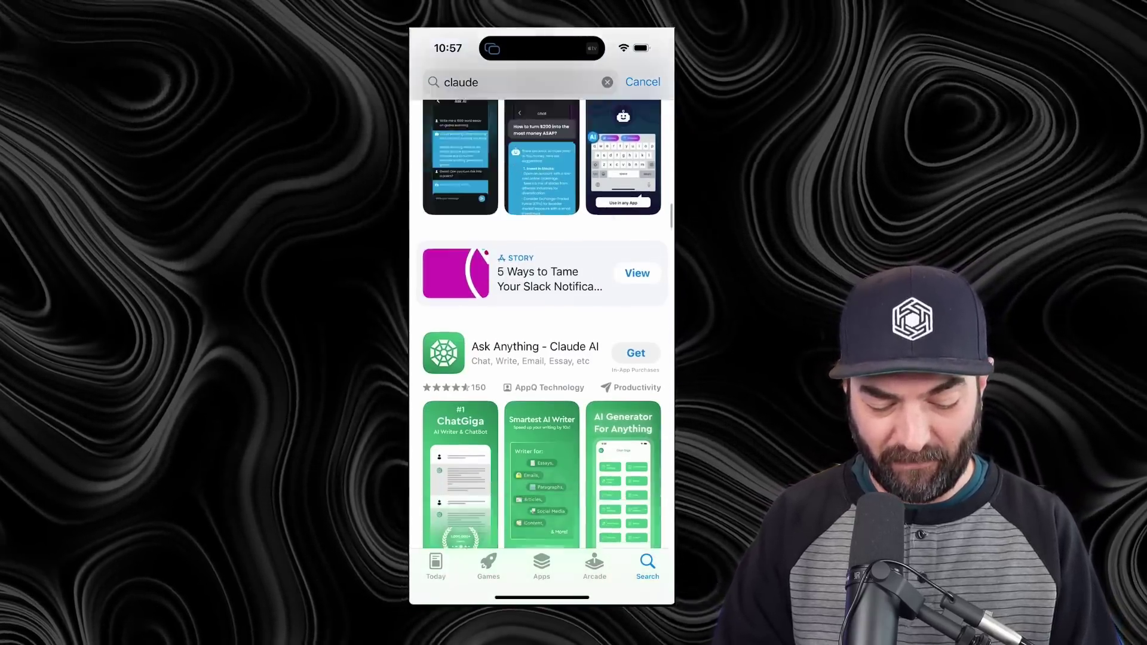
scroll(542, 329, down, 10)
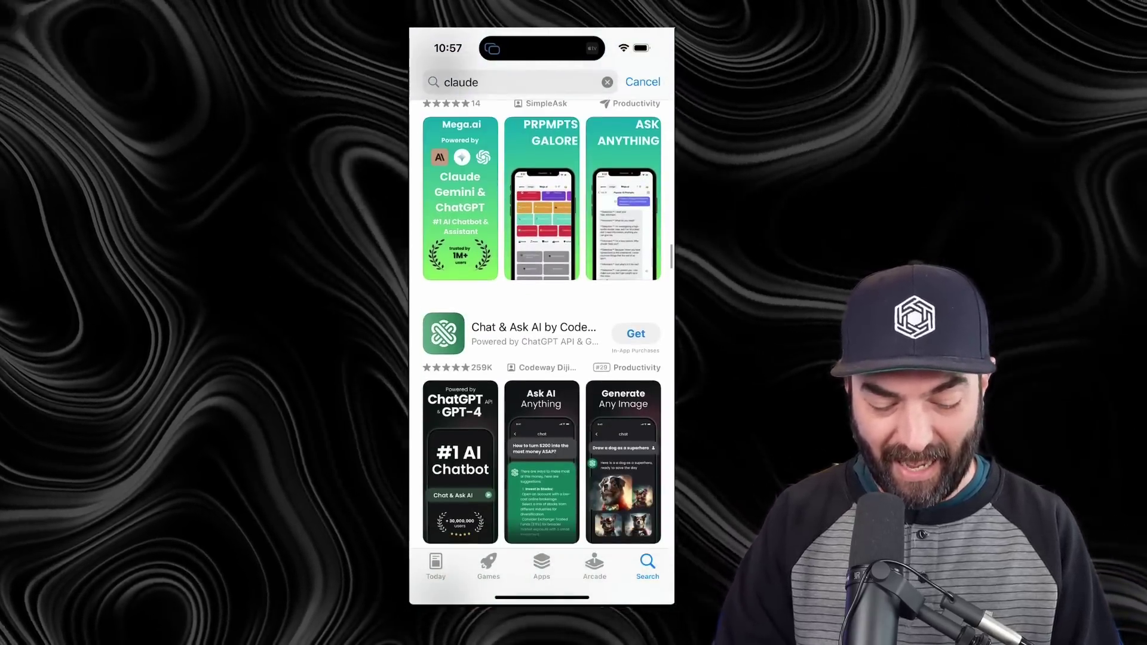
scroll(542, 329, down, 10)
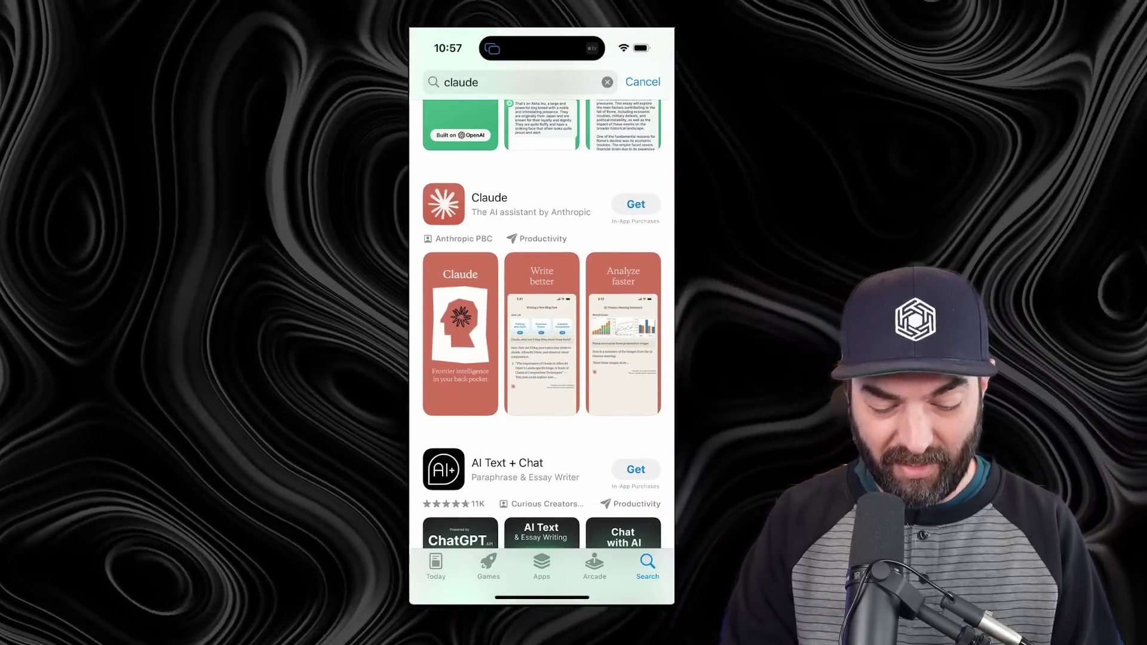
click(490, 203)
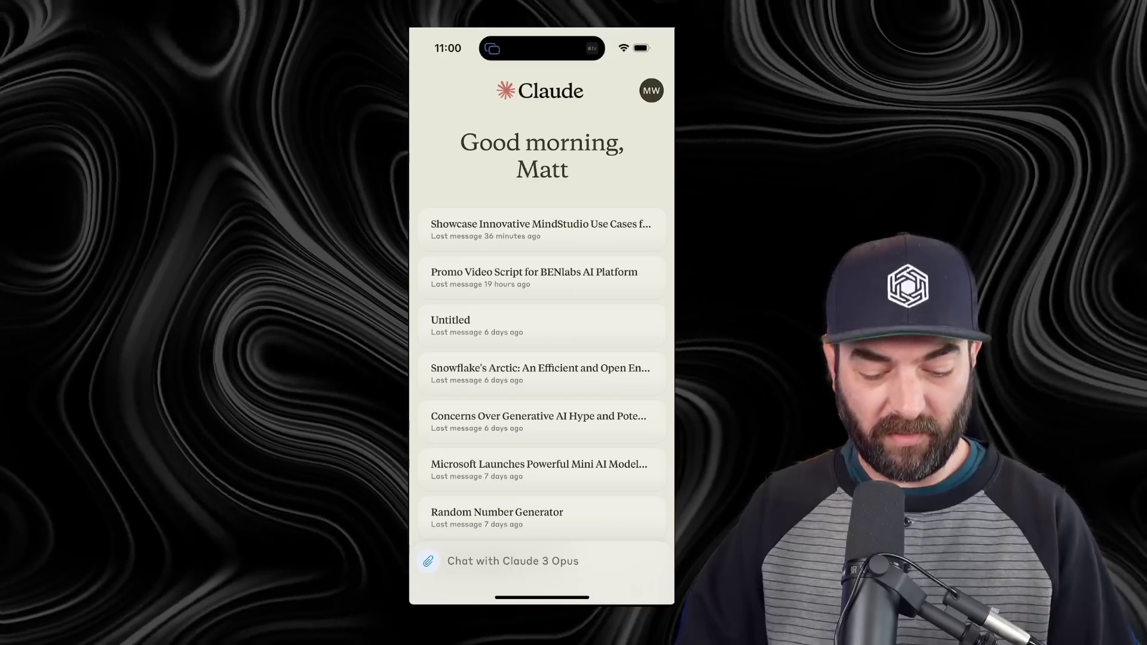
- Check in Settings that new chats start with Claude 3 Opus
scroll(542, 323, down, 10)
scroll(542, 322, down, 15)
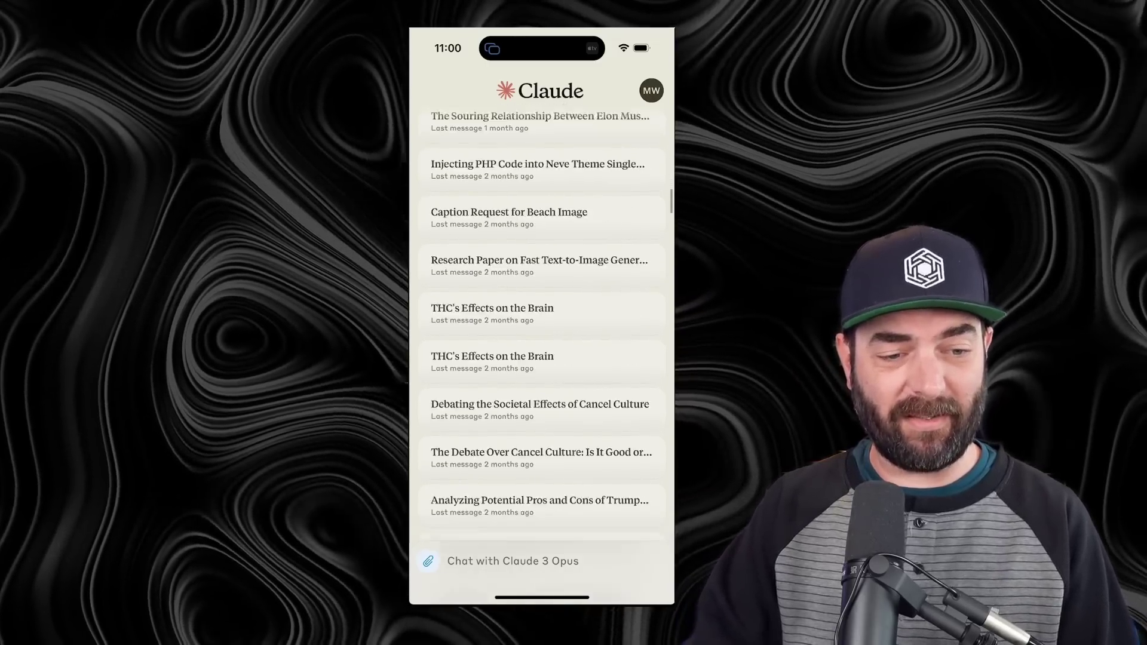
scroll(542, 322, up, 20)
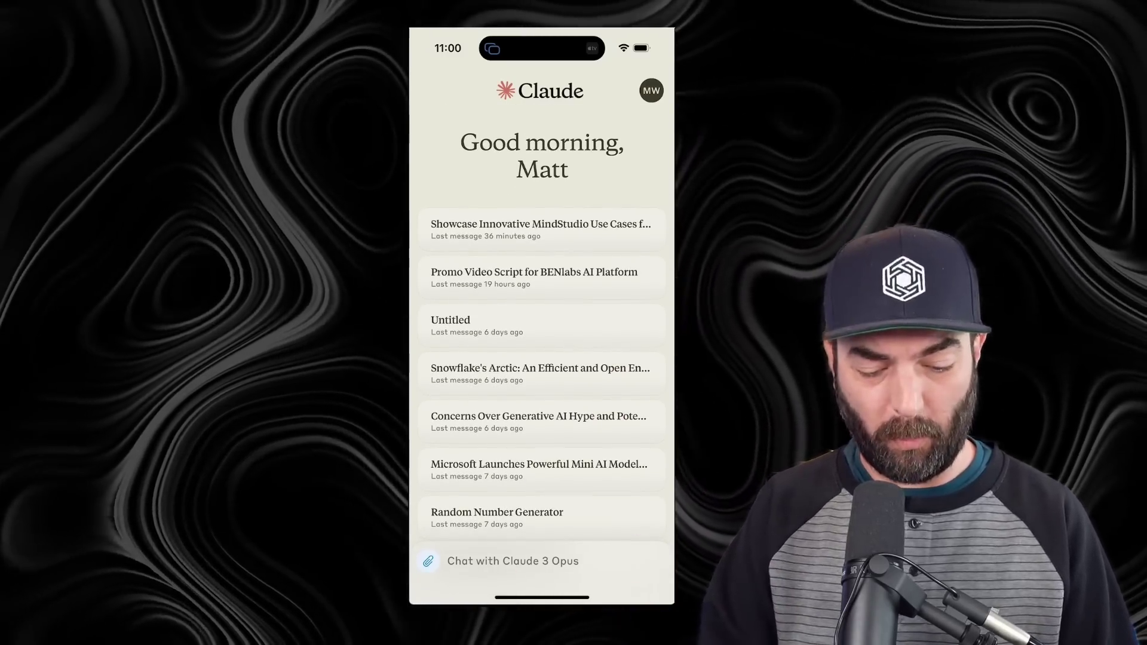
click(651, 90)
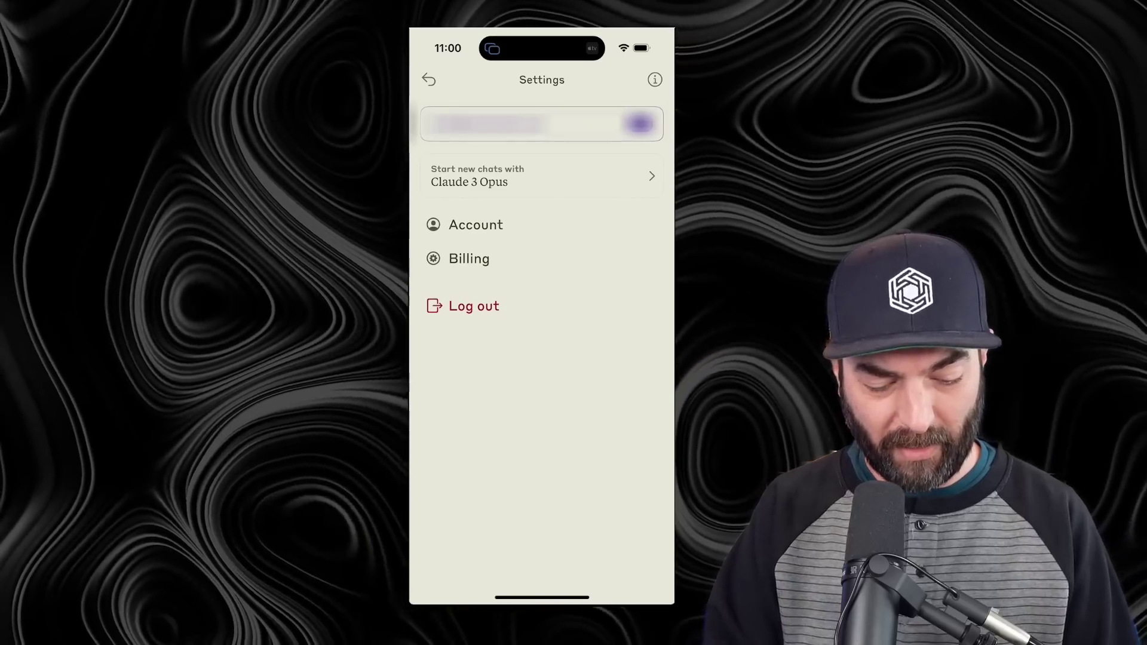
click(541, 176)
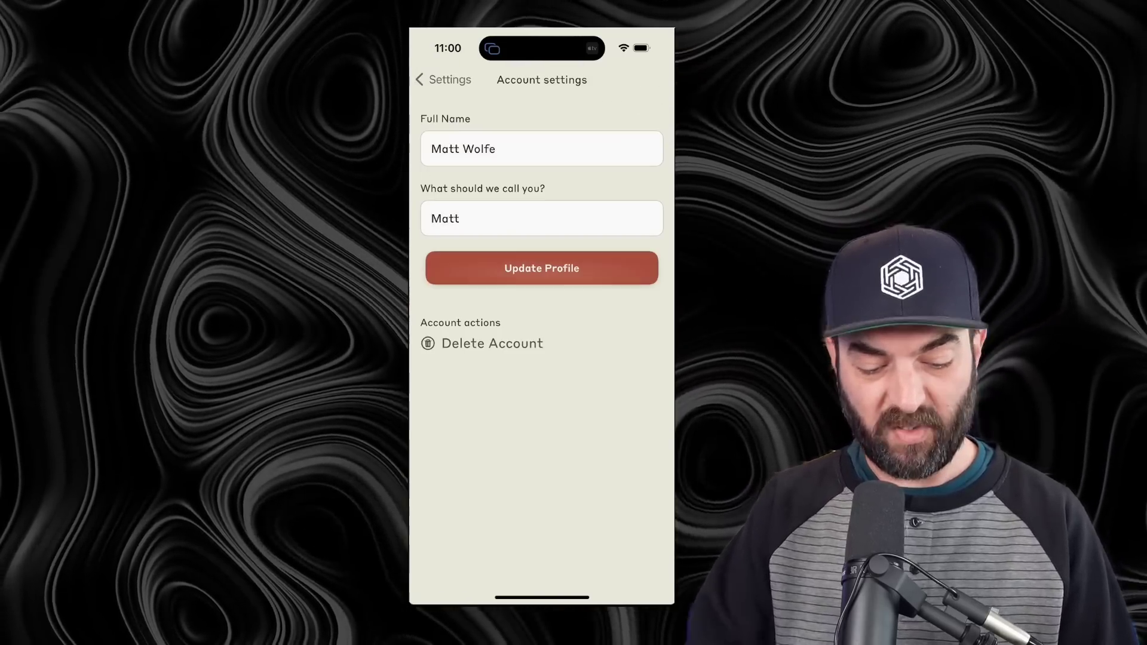
- Check the account's Pro billing plan, then return home to the chat field
click(445, 79)
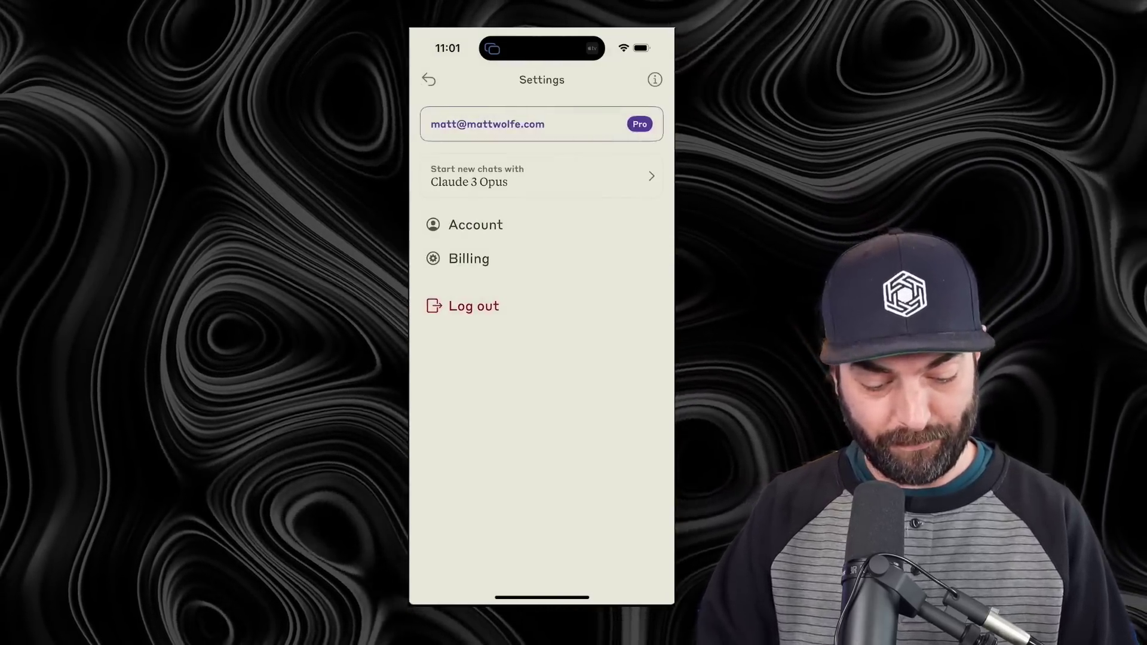
click(478, 258)
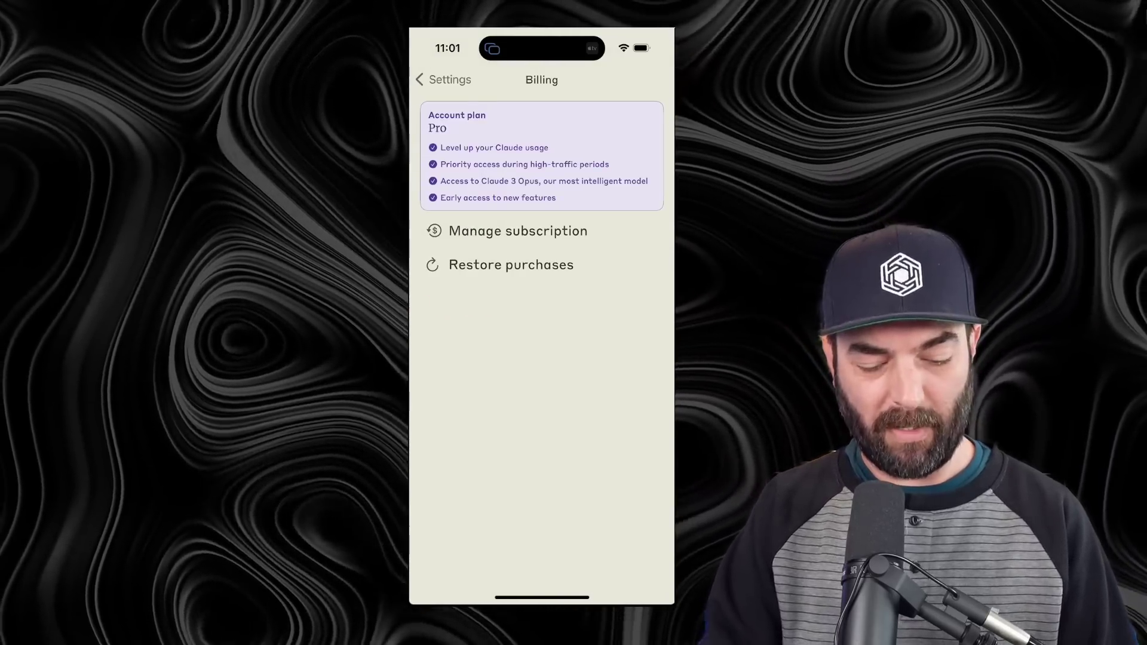
click(445, 79)
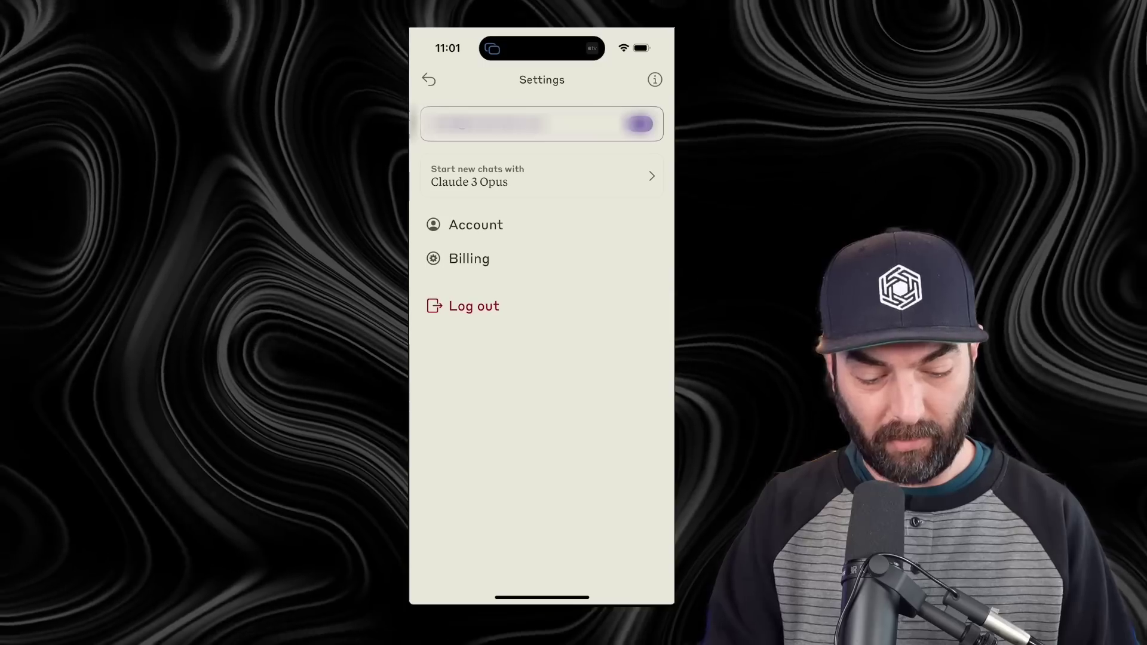
click(429, 80)
click(490, 343)
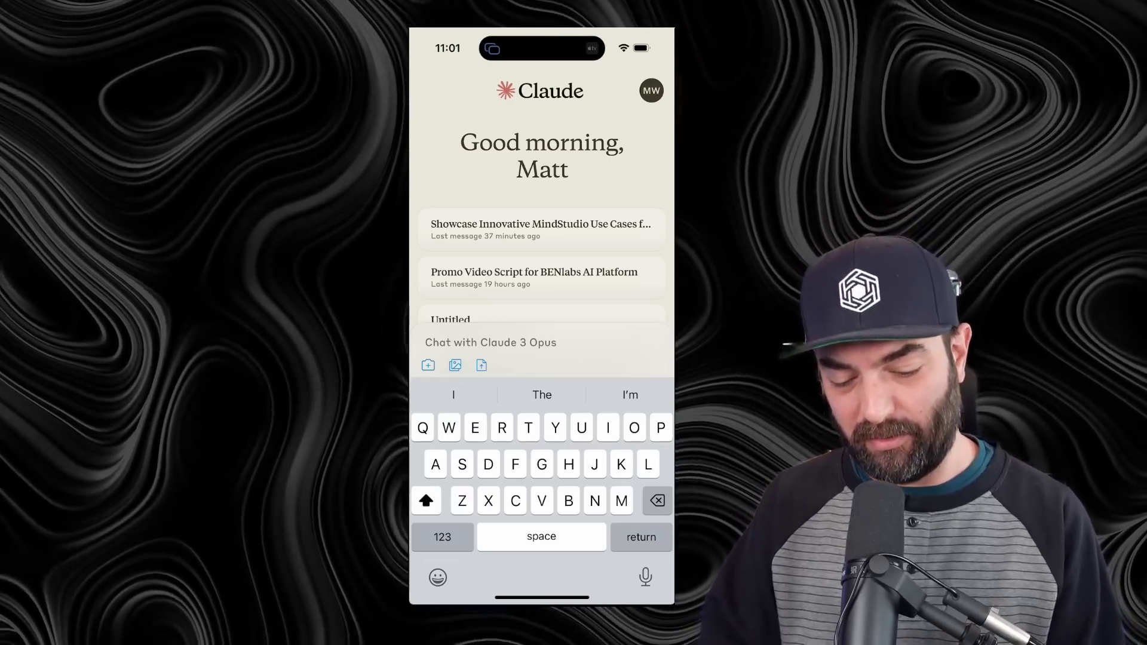
- Take a photo with the camera and send it asking 'What am i looking at?'
click(428, 365)
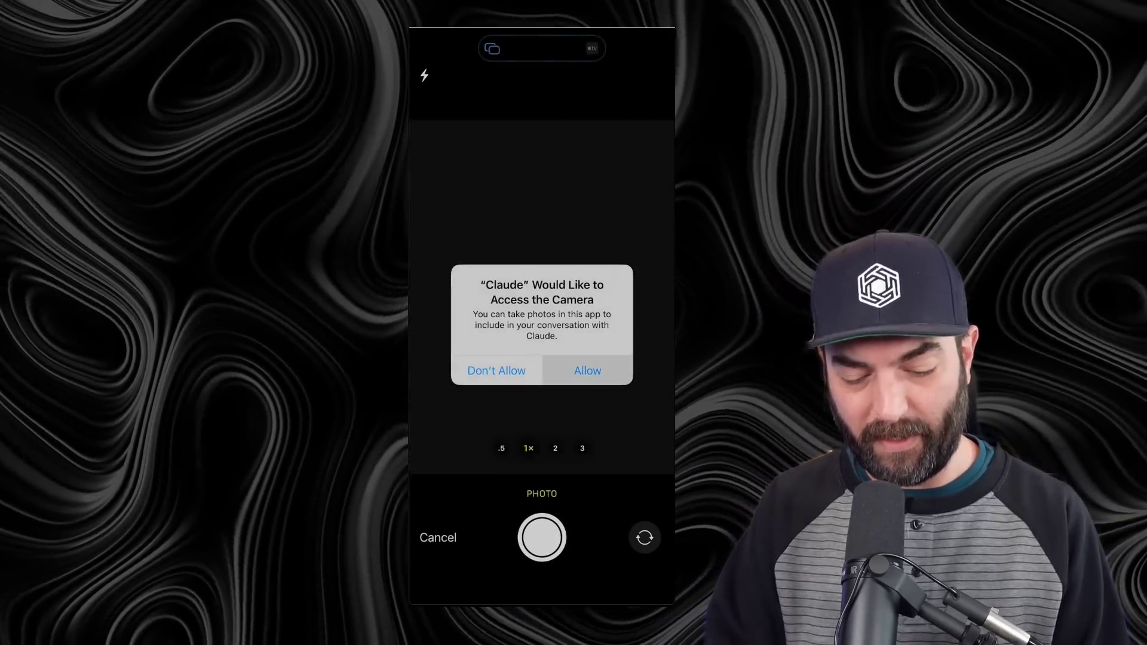
click(587, 371)
click(541, 537)
click(637, 556)
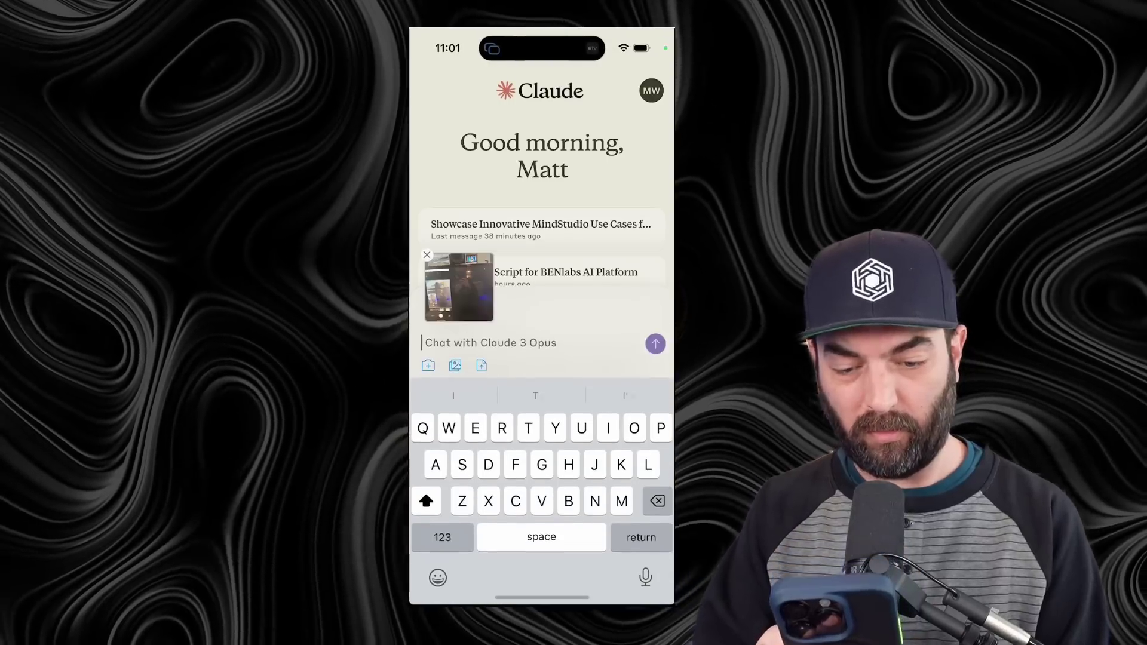
text(What am i)
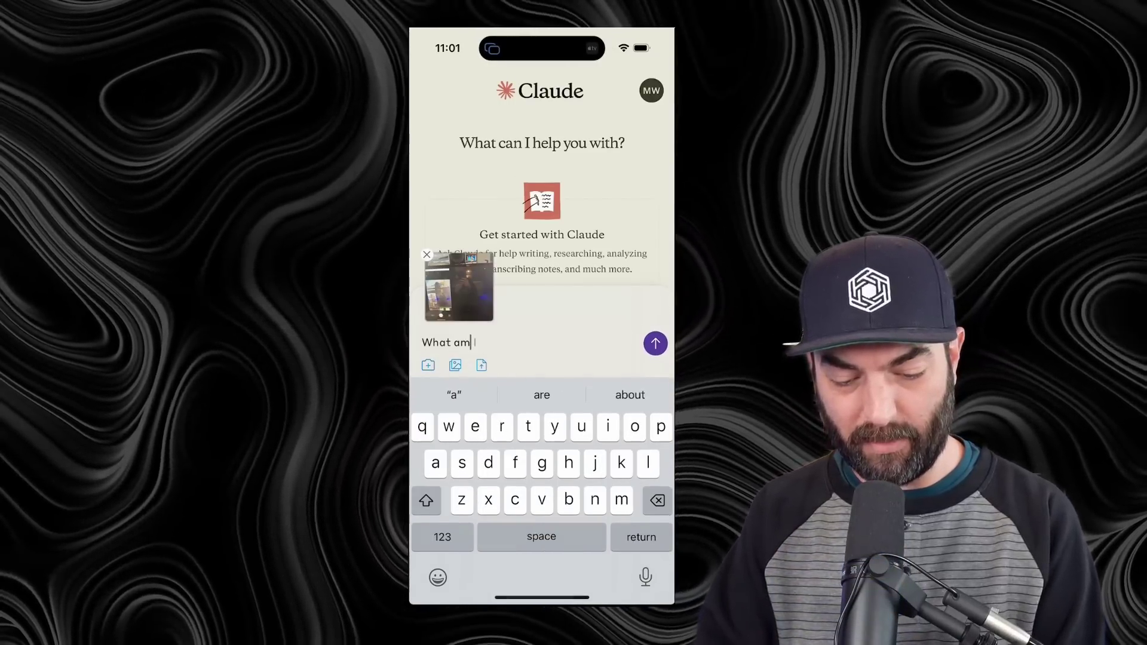
text( looking at?)
click(655, 343)
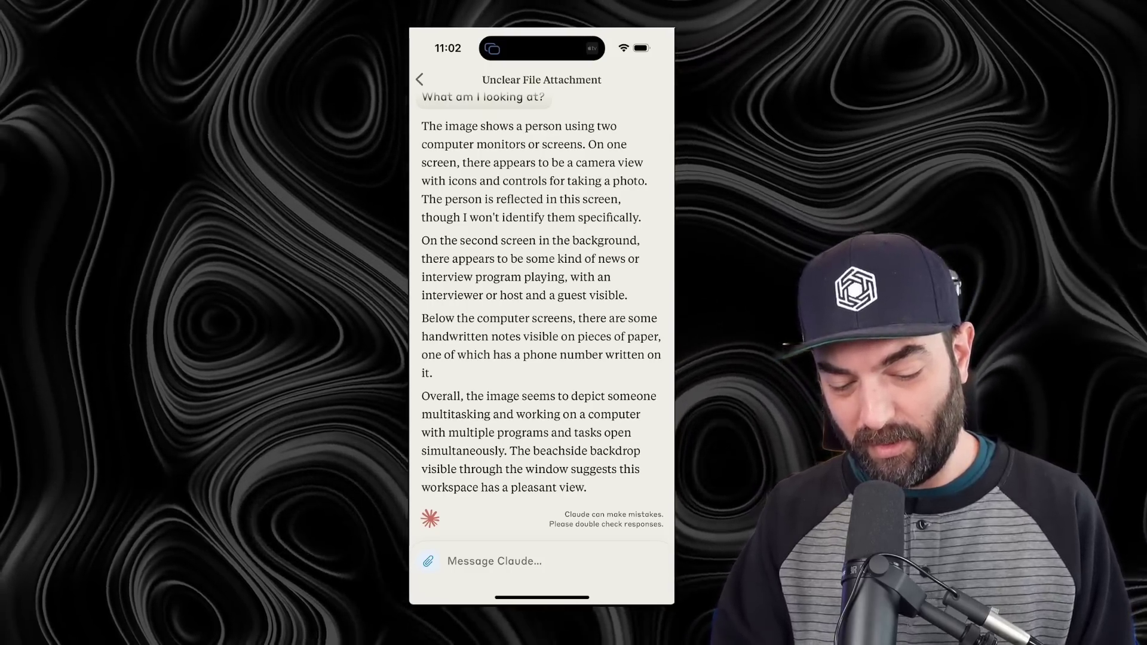
- View the attached photo full-size after Claude's description
scroll(541, 317, up, 3)
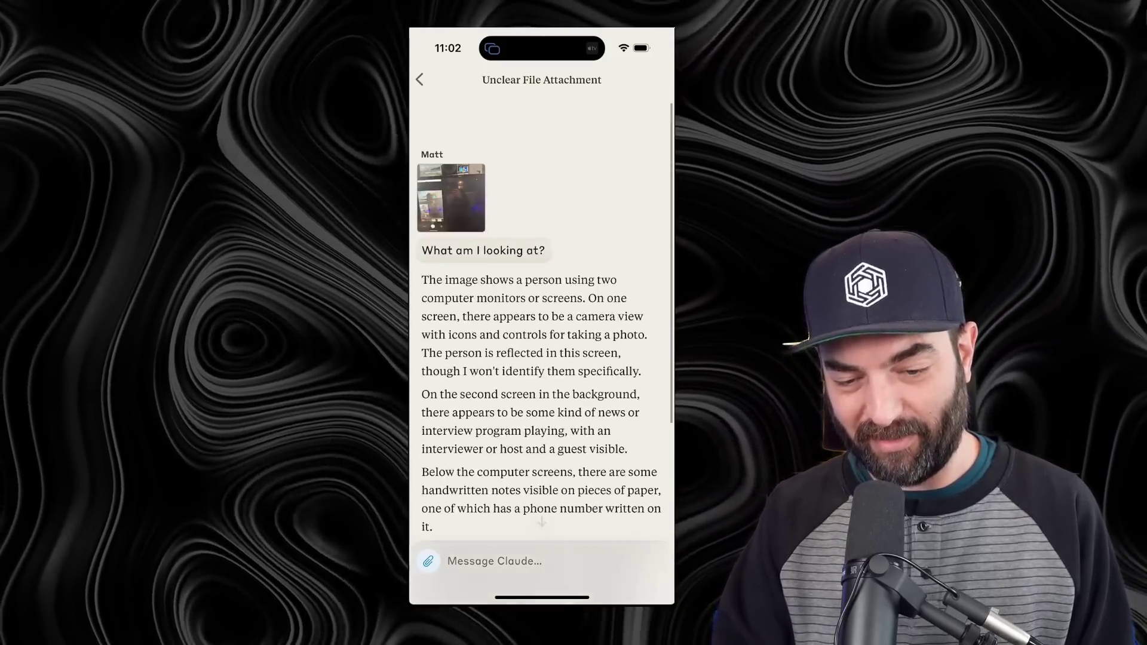
scroll(541, 317, down, 1)
click(451, 198)
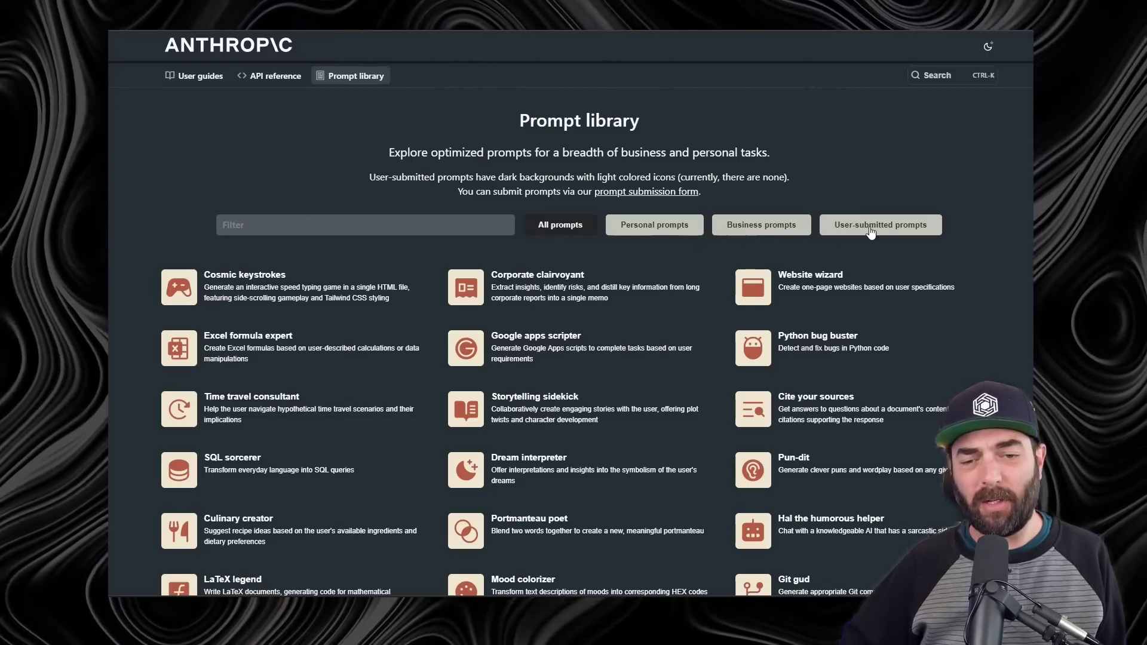
- Browse the prompt cards from Cosmic keystrokes down to Airport code analyst and back
scroll(896, 263, down, 10)
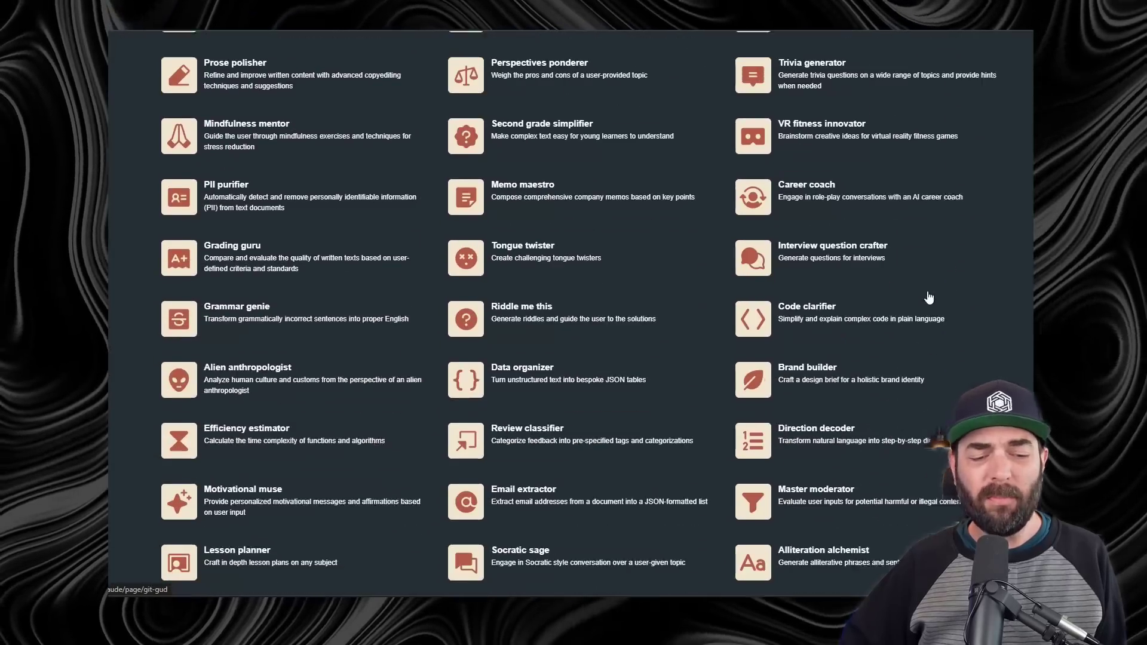
scroll(929, 296, down, 5)
scroll(929, 297, up, 10)
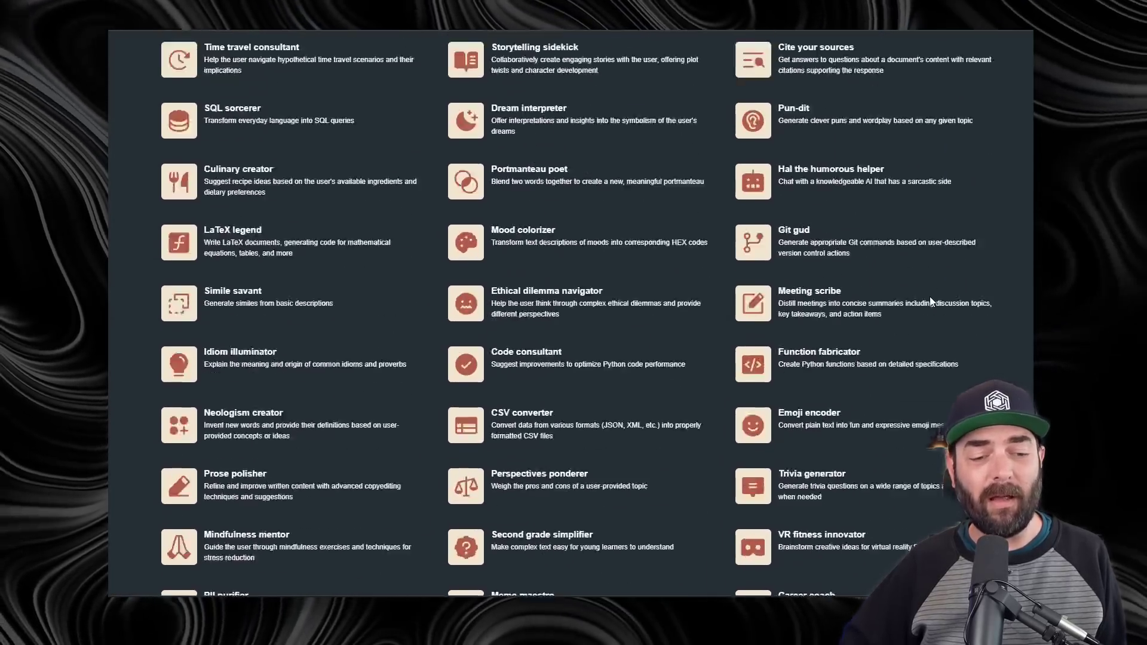
scroll(929, 300, up, 5)
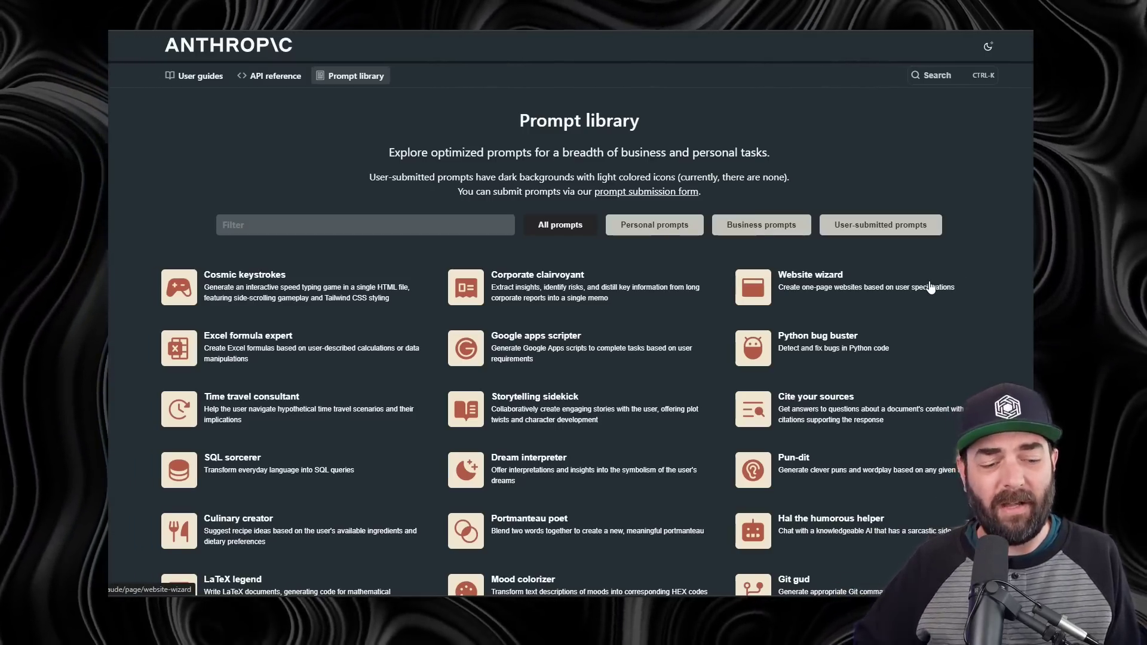
scroll(550, 358, down, 15)
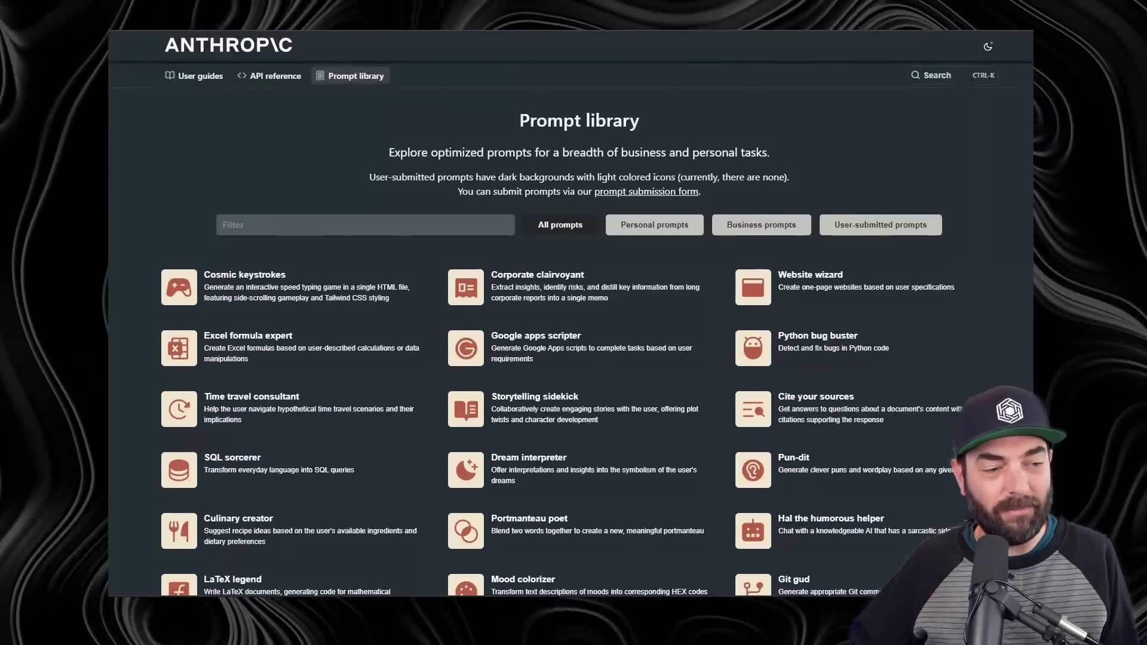
scroll(573, 313, down, 2)
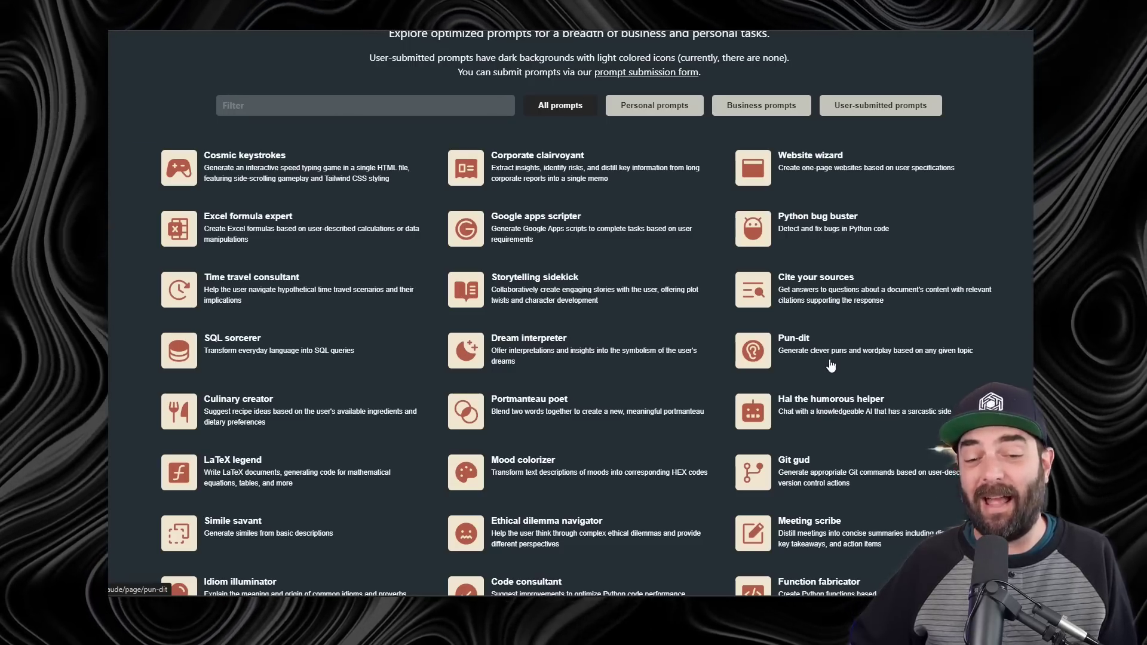
scroll(199, 453, down, 5)
scroll(614, 304, down, 4)
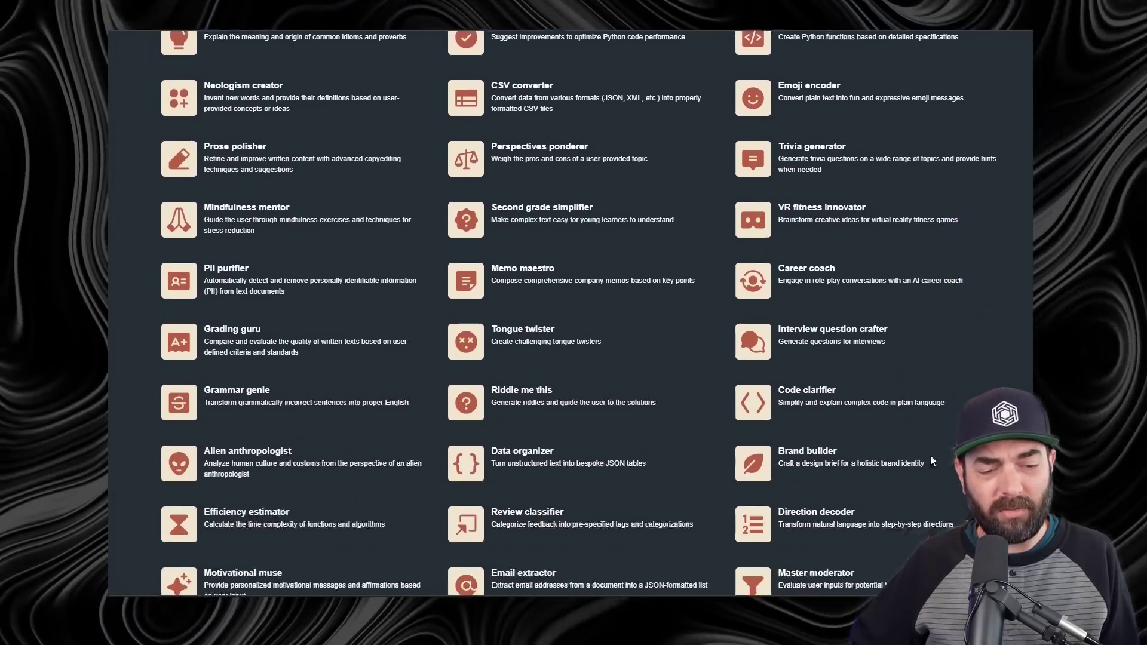
scroll(772, 290, down, 5)
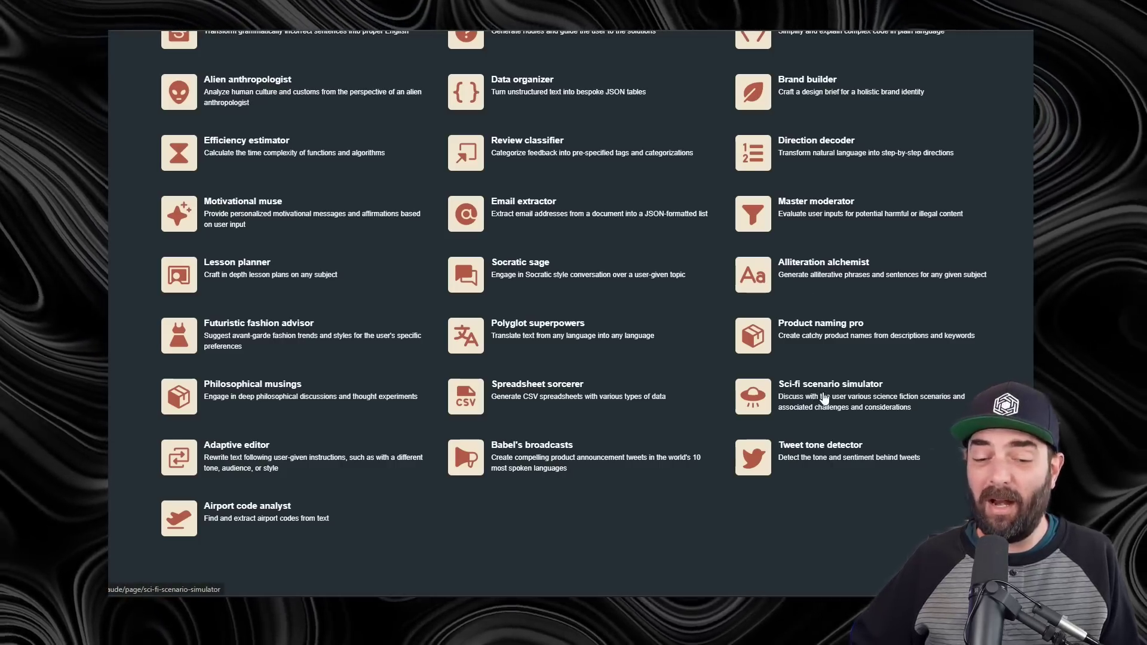
scroll(633, 508, up, 15)
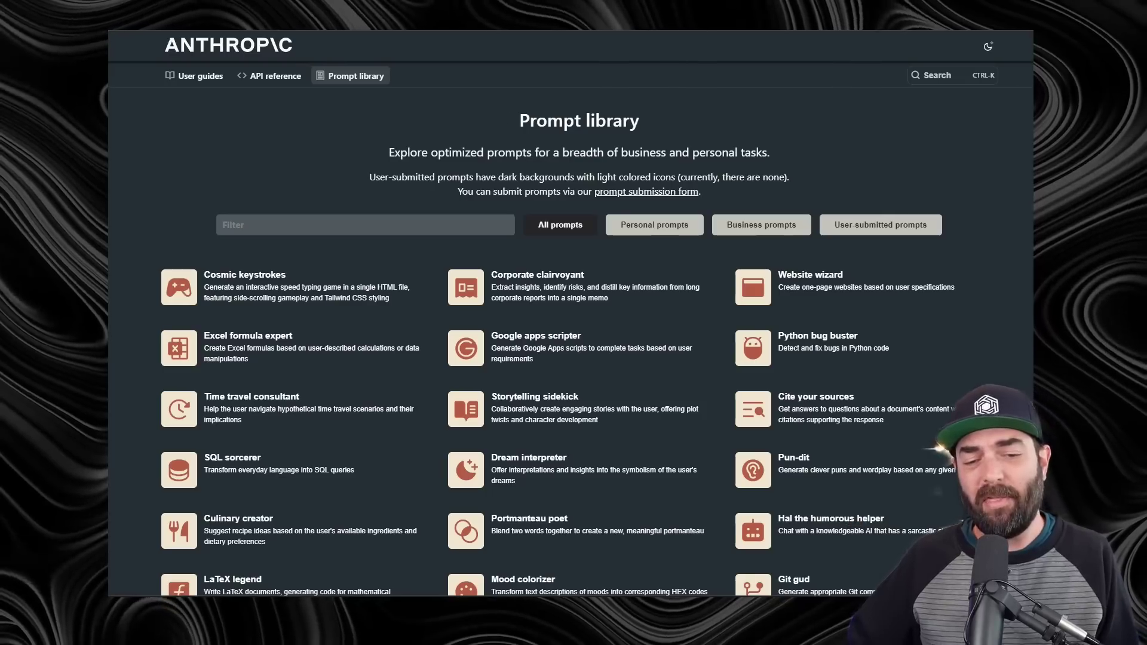
- Open the Website wizard prompt and read its system prompt and EduQuest user request
click(773, 301)
scroll(782, 350, down, 3)
scroll(772, 339, up, 3)
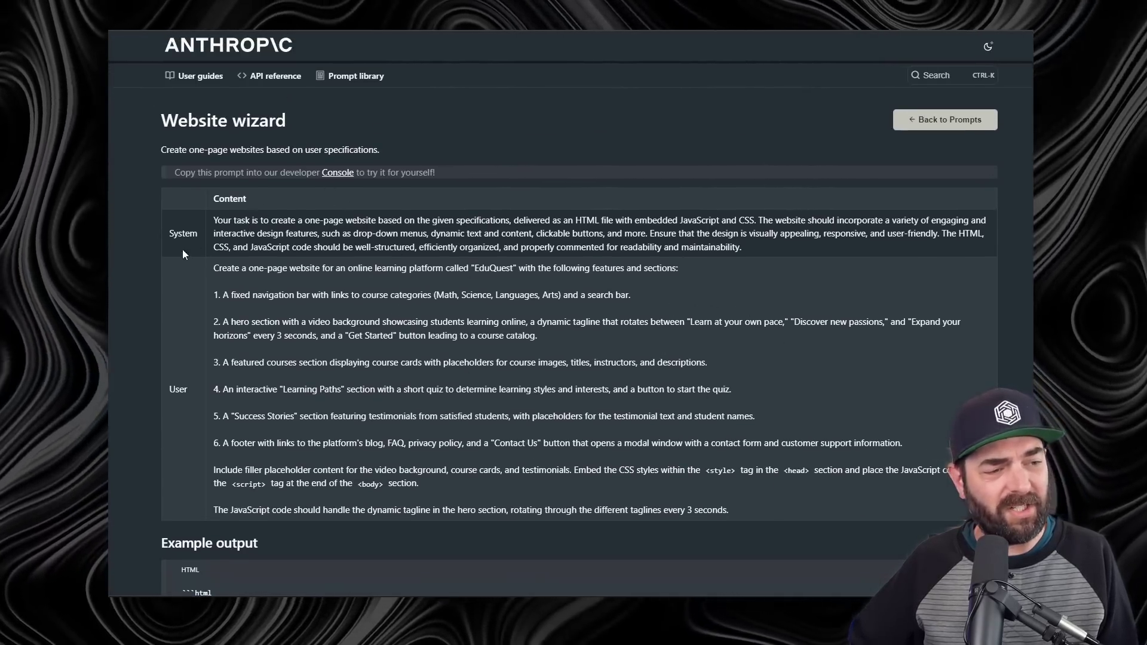
triple_click(741, 245)
click(738, 371)
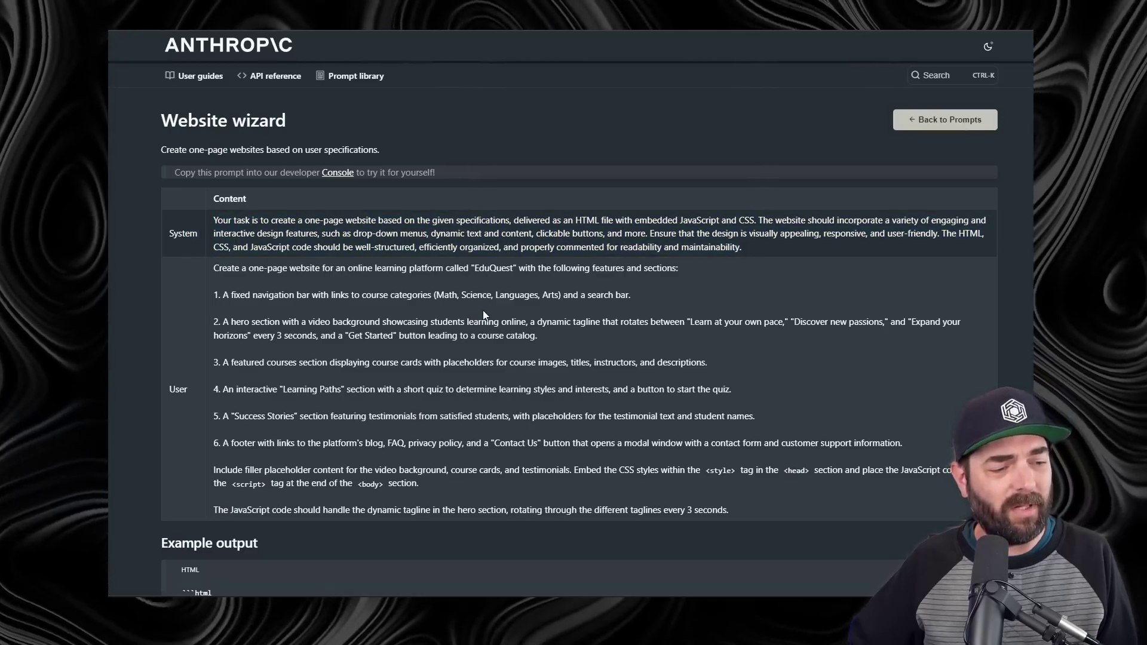
drag(732, 504, 213, 295)
click(486, 360)
scroll(486, 360, down, 5)
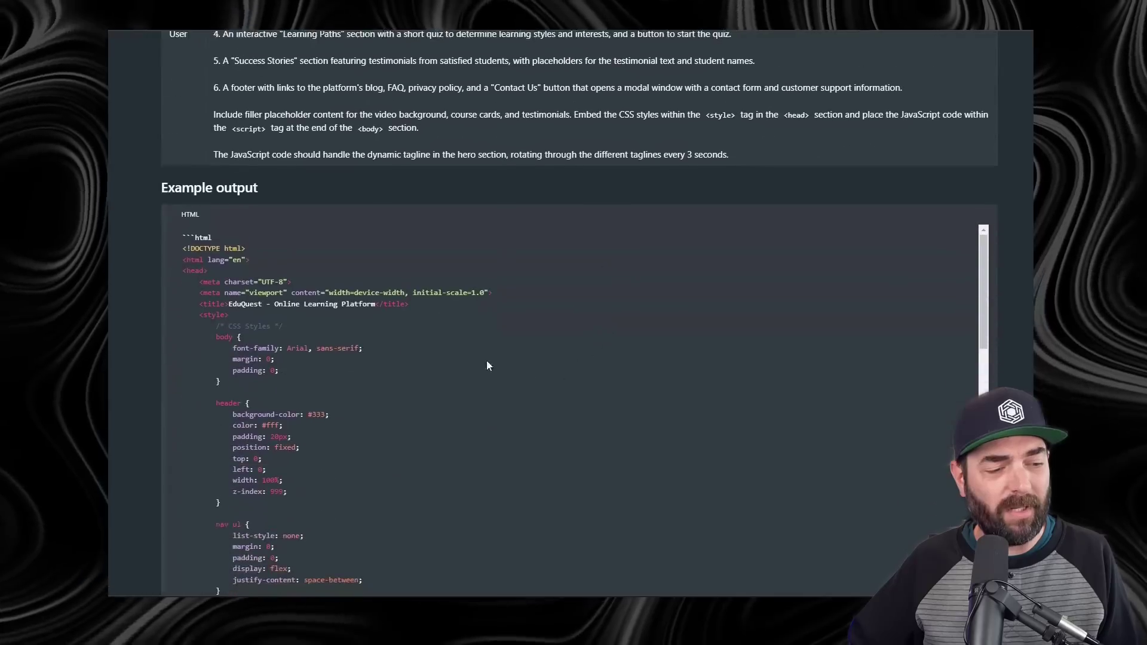
scroll(693, 362, down, 15)
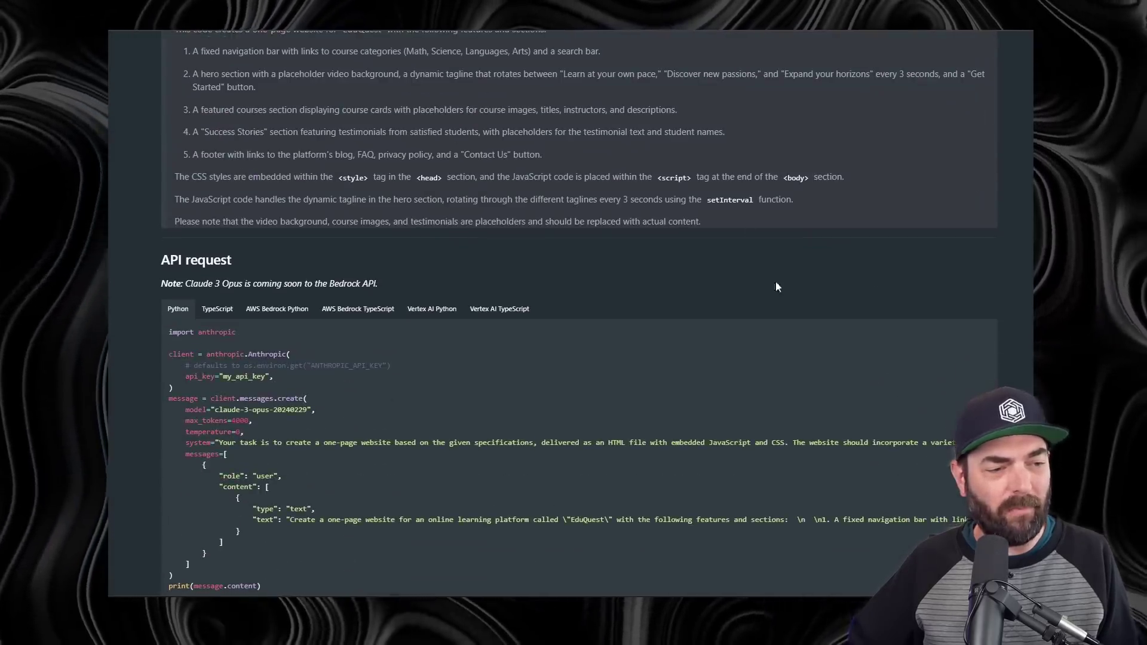
scroll(661, 368, up, 20)
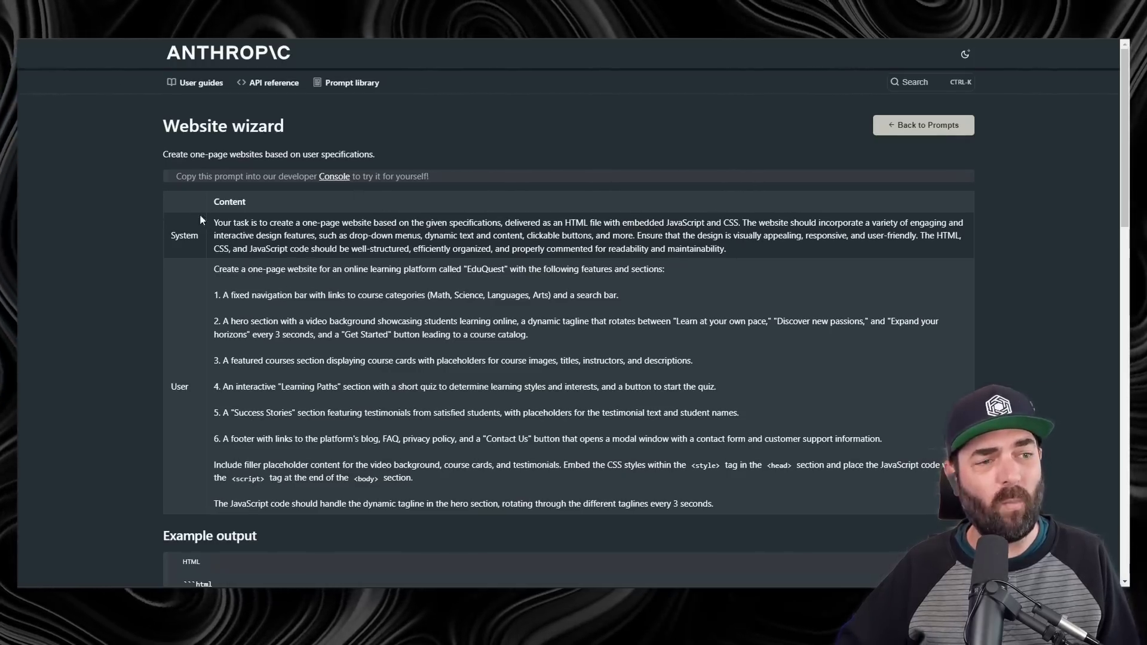
- Copy the Website wizard system prompt into the Workbench System Prompt
drag(753, 252, 294, 225)
right_click(224, 225)
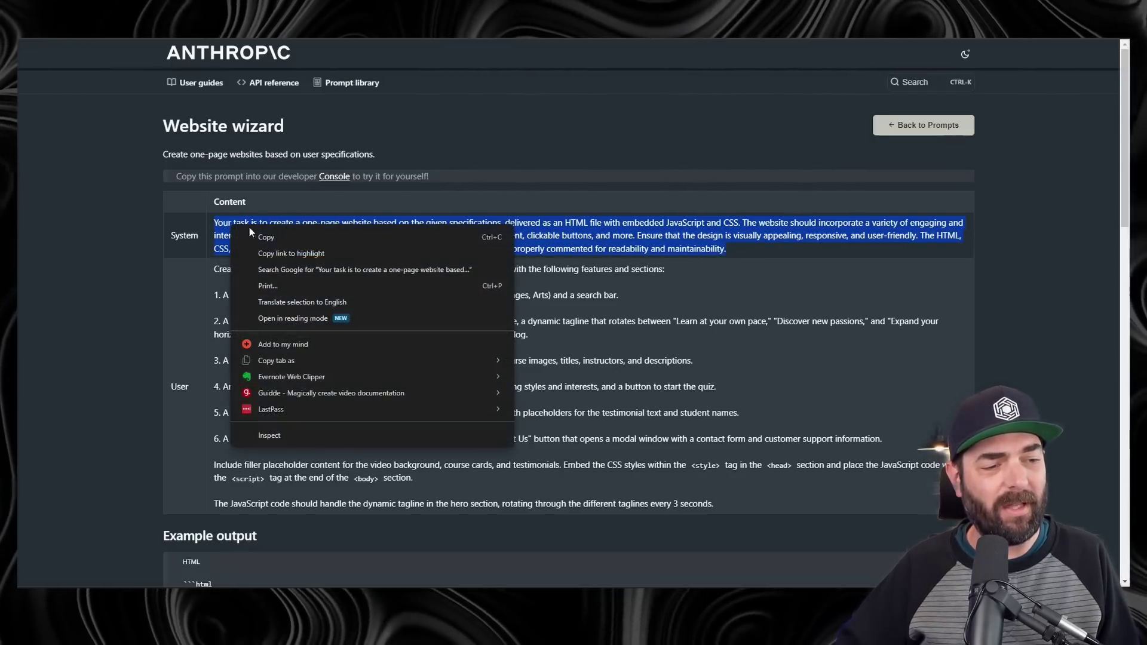
click(258, 232)
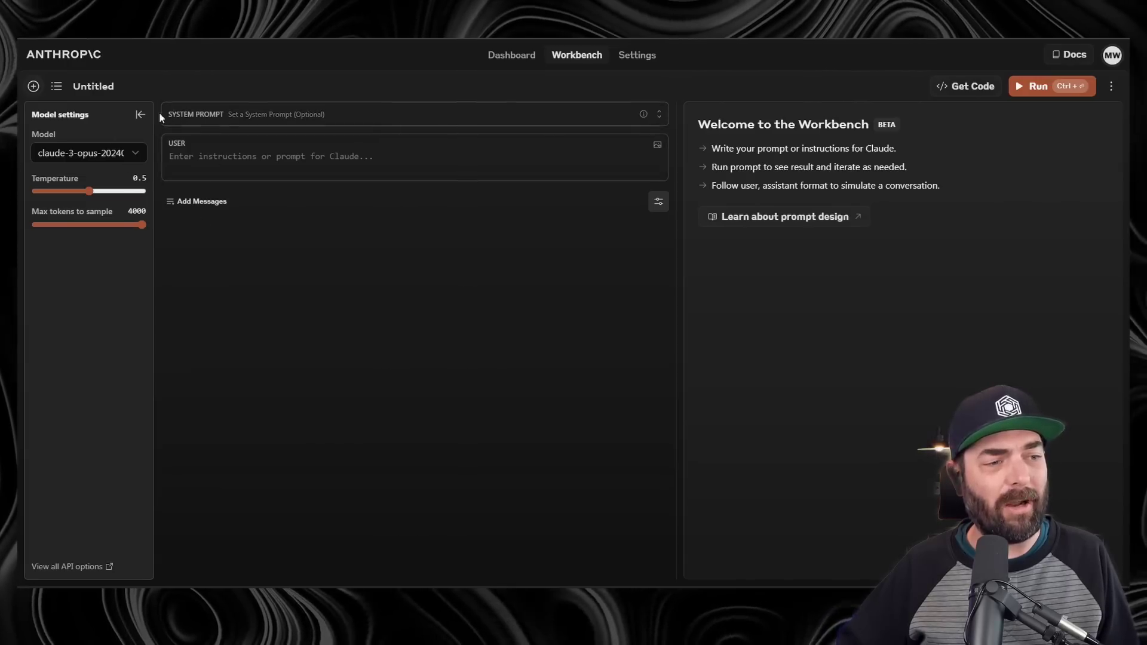
click(286, 116)
right_click(277, 146)
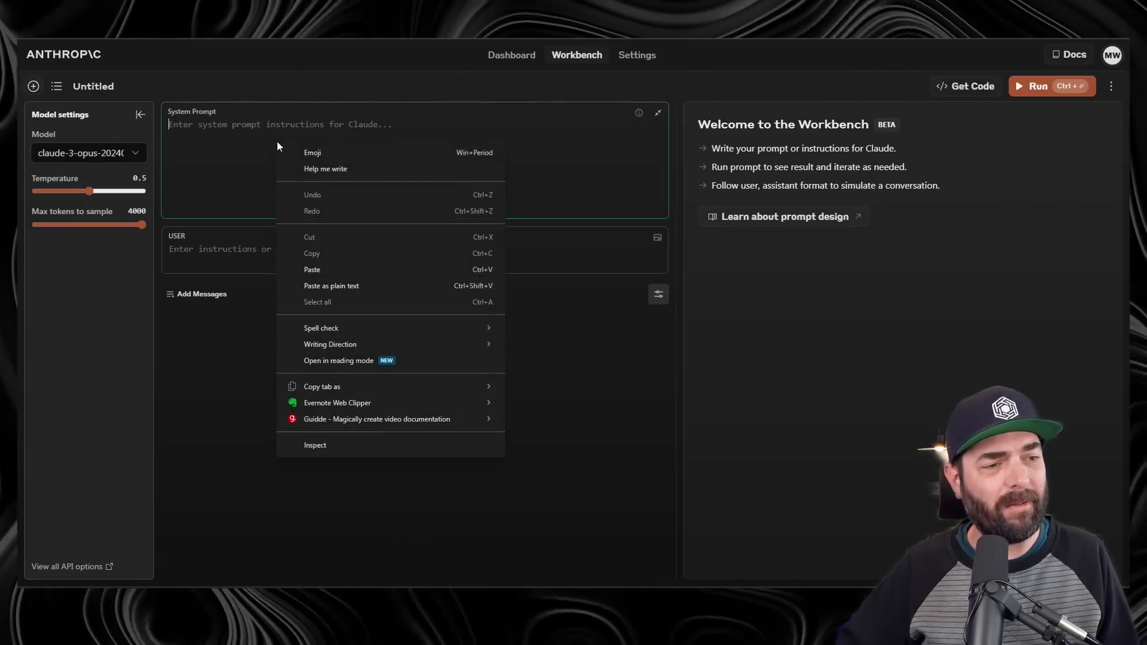
click(334, 269)
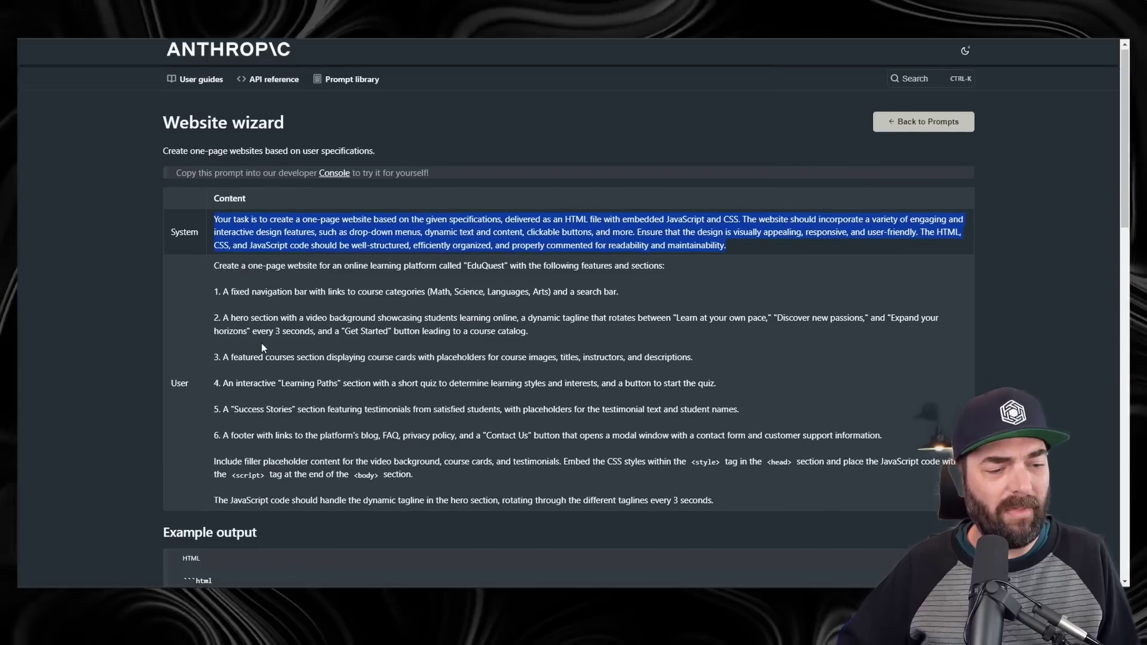
- Copy the EduQuest website request into the Workbench USER message
drag(690, 459, 498, 352)
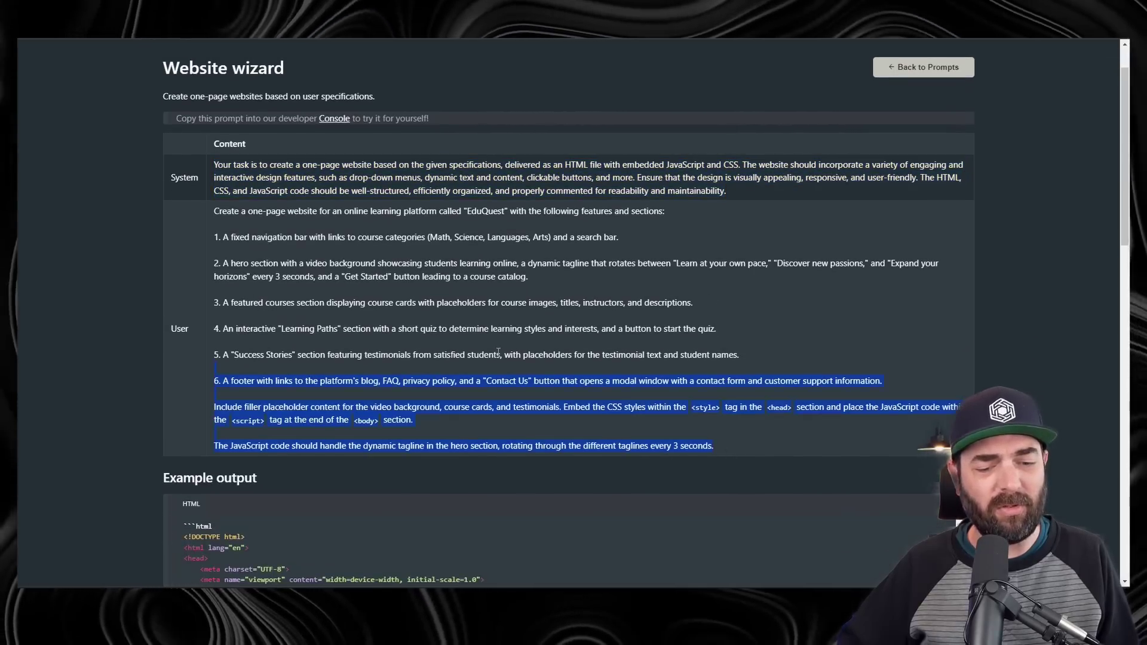
right_click(228, 213)
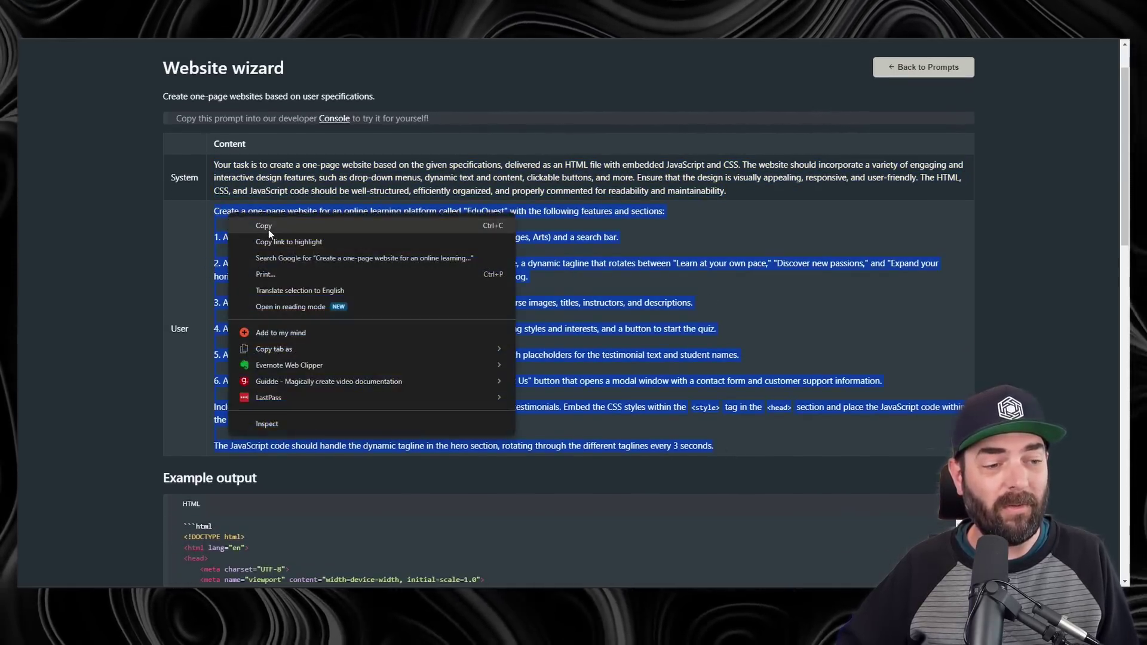
click(280, 227)
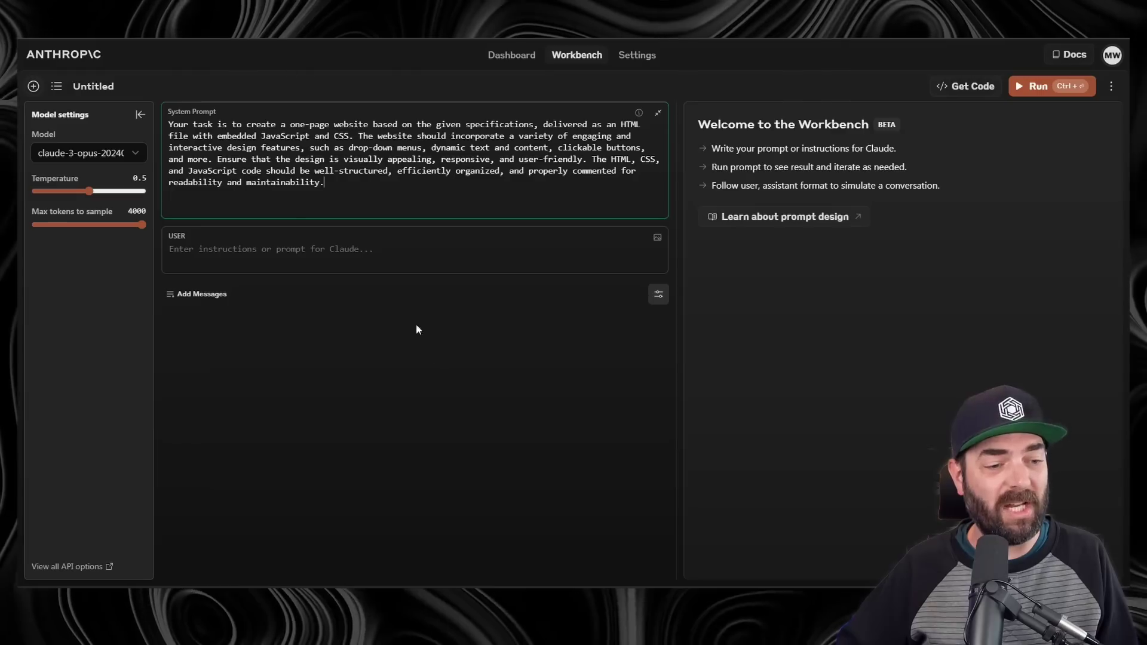
click(277, 251)
right_click(276, 252)
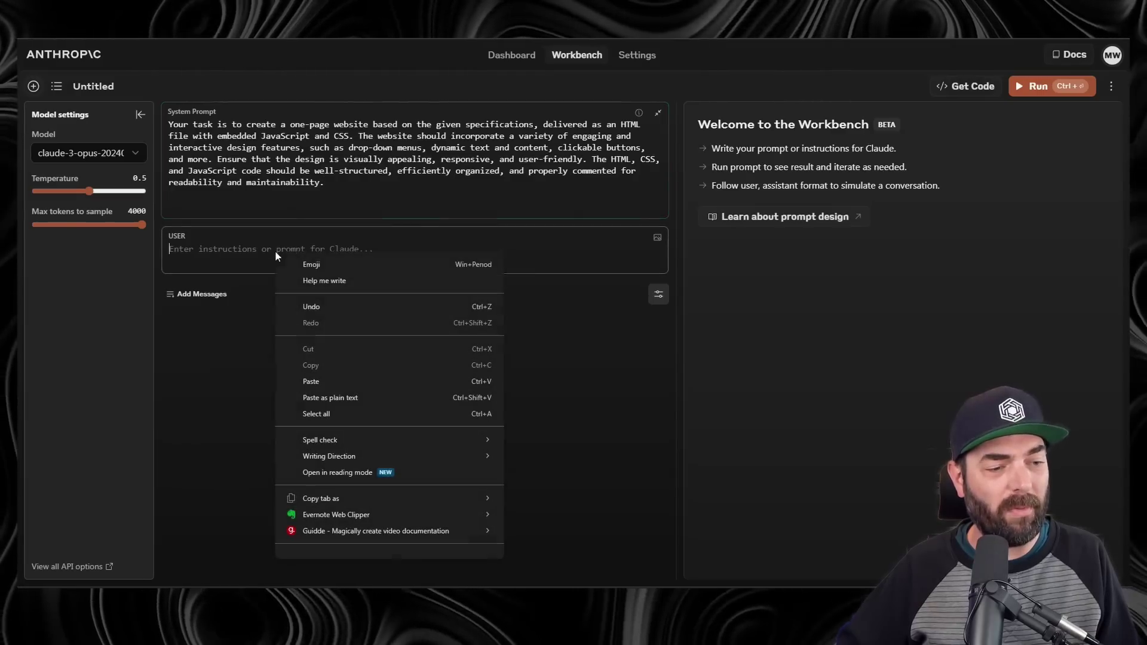
click(334, 381)
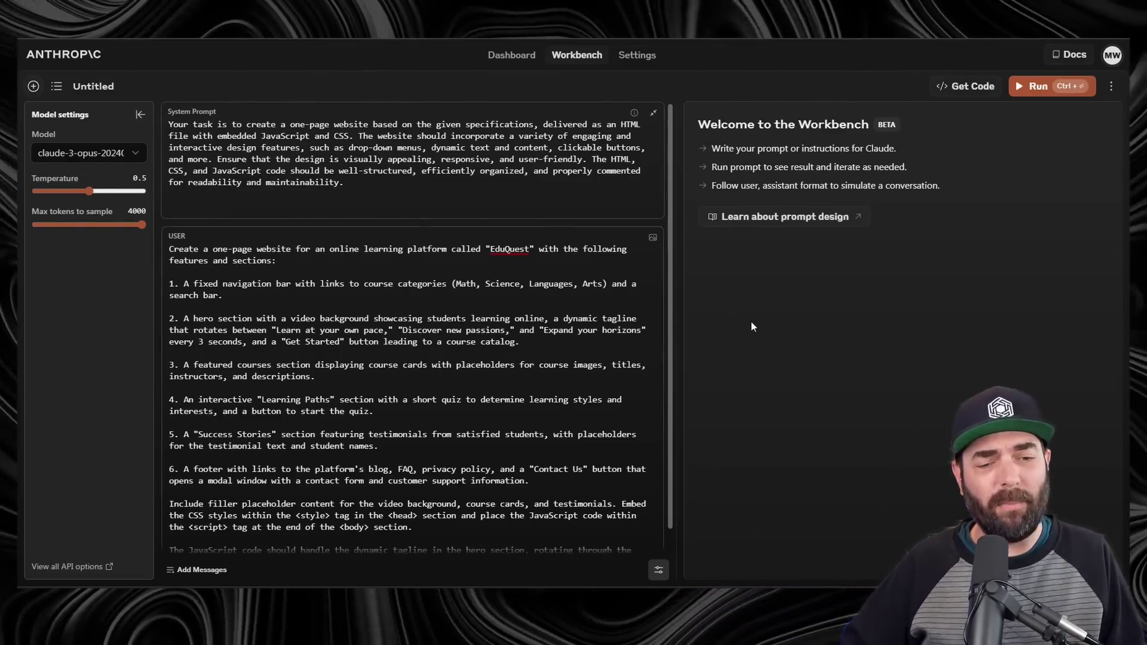
scroll(574, 328, down, 1)
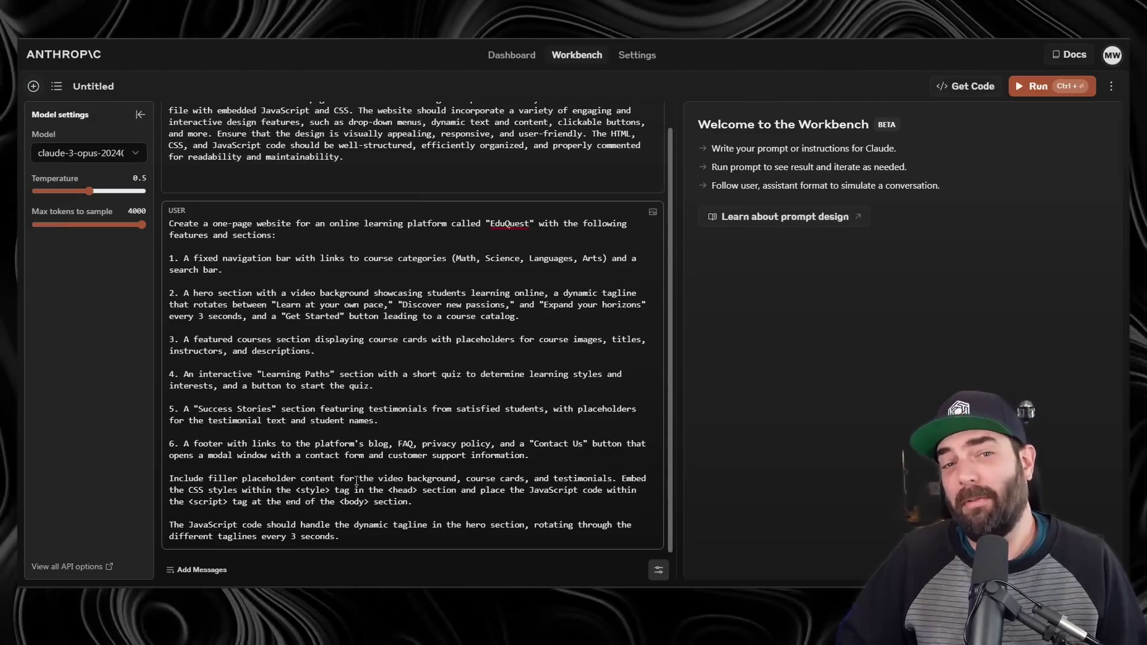
scroll(420, 463, up, 1)
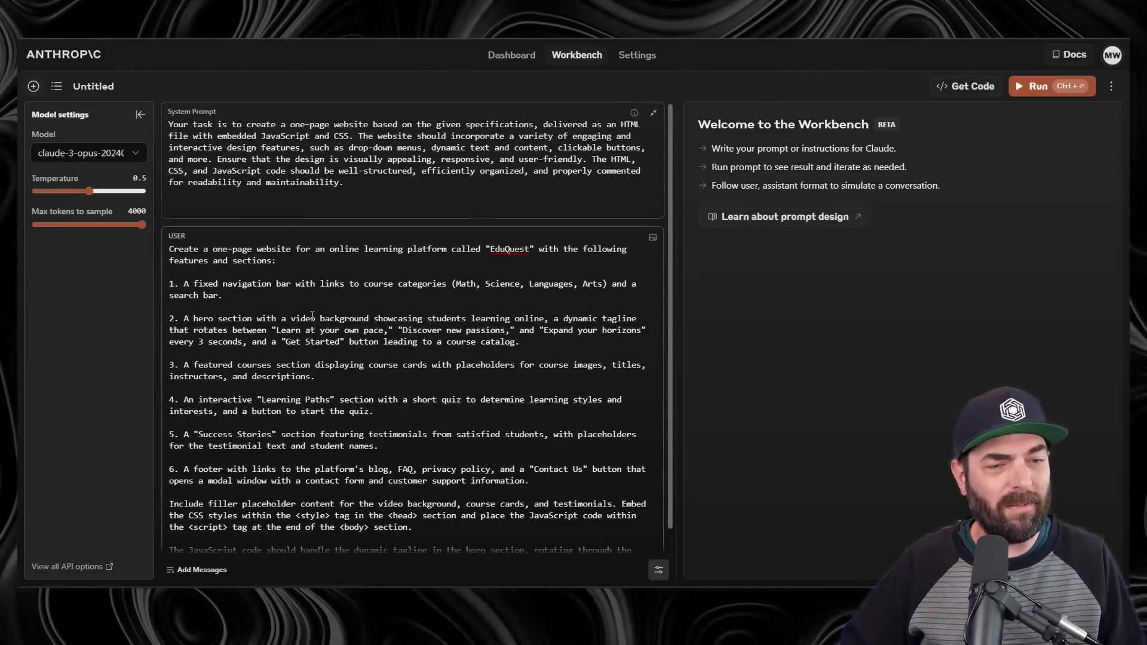
scroll(517, 435, down, 1)
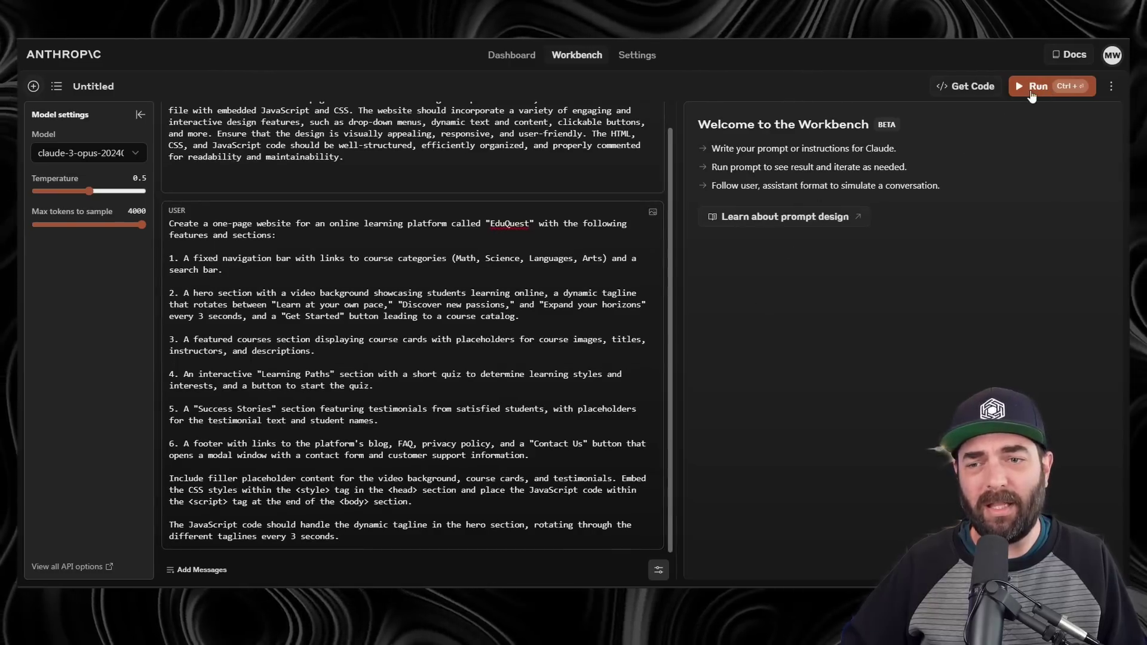
- Run the prompt with Ctrl+Enter and review the returned EduQuest HTML code
key(ctrl+Return)
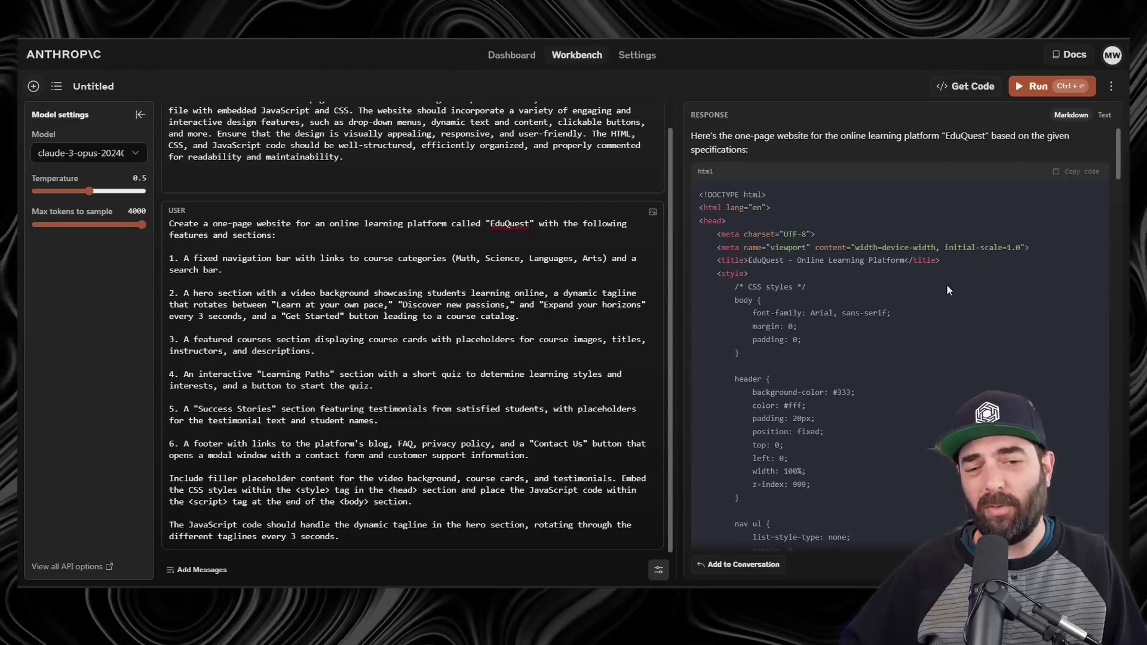
scroll(947, 289, down, 15)
scroll(973, 377, up, 10)
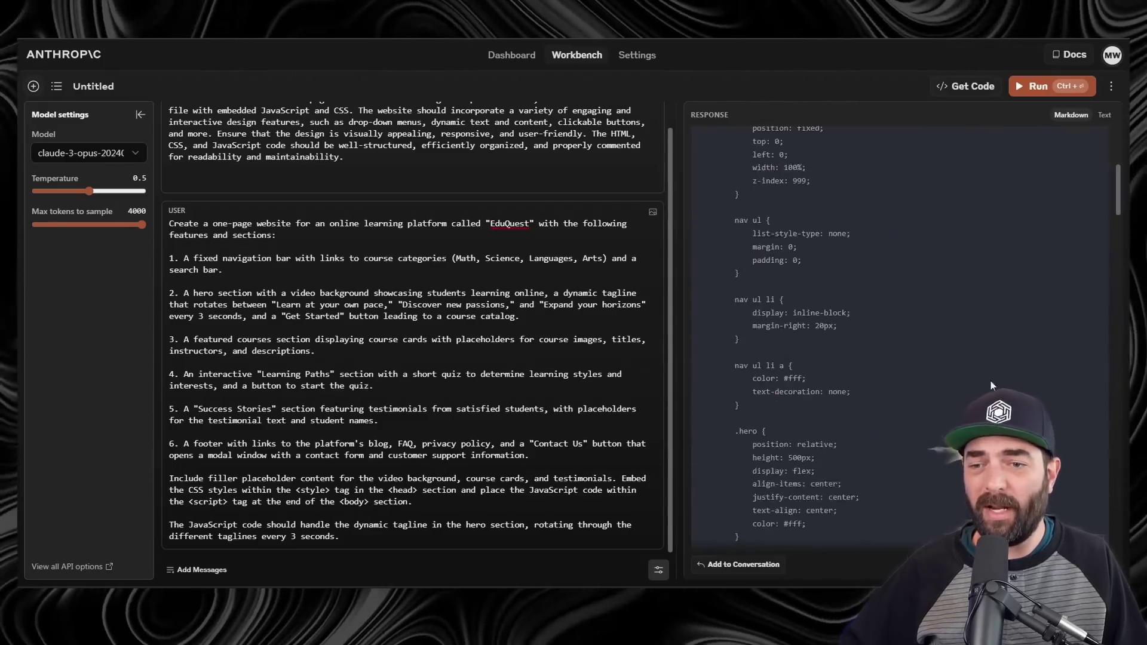
scroll(990, 381, up, 5)
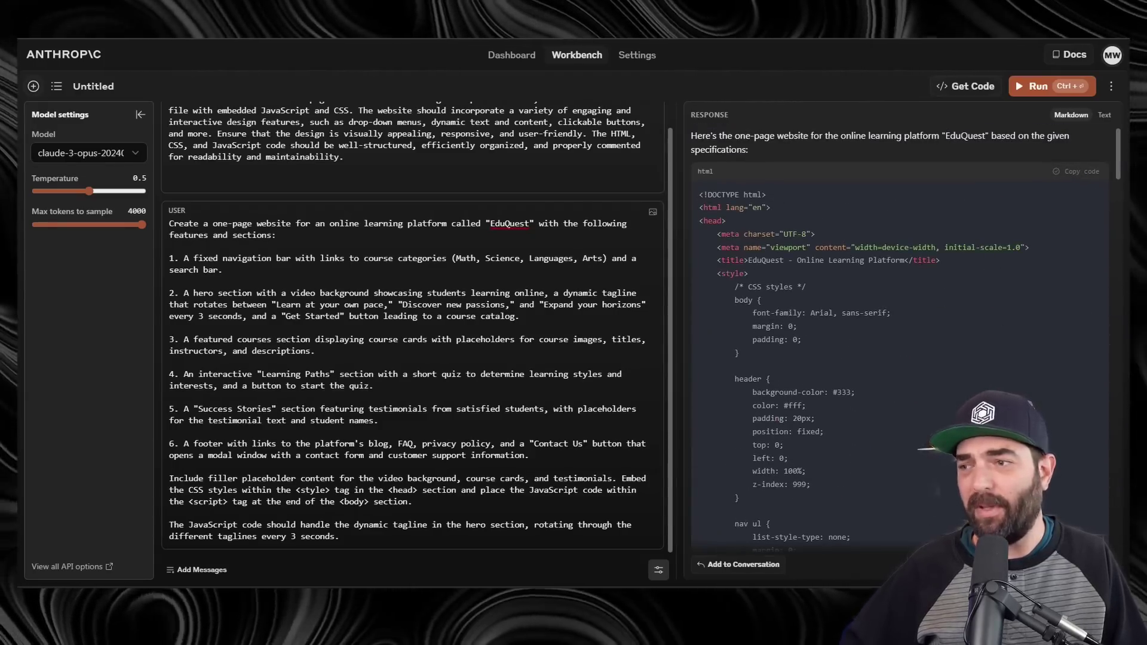
key(alt+Tab)
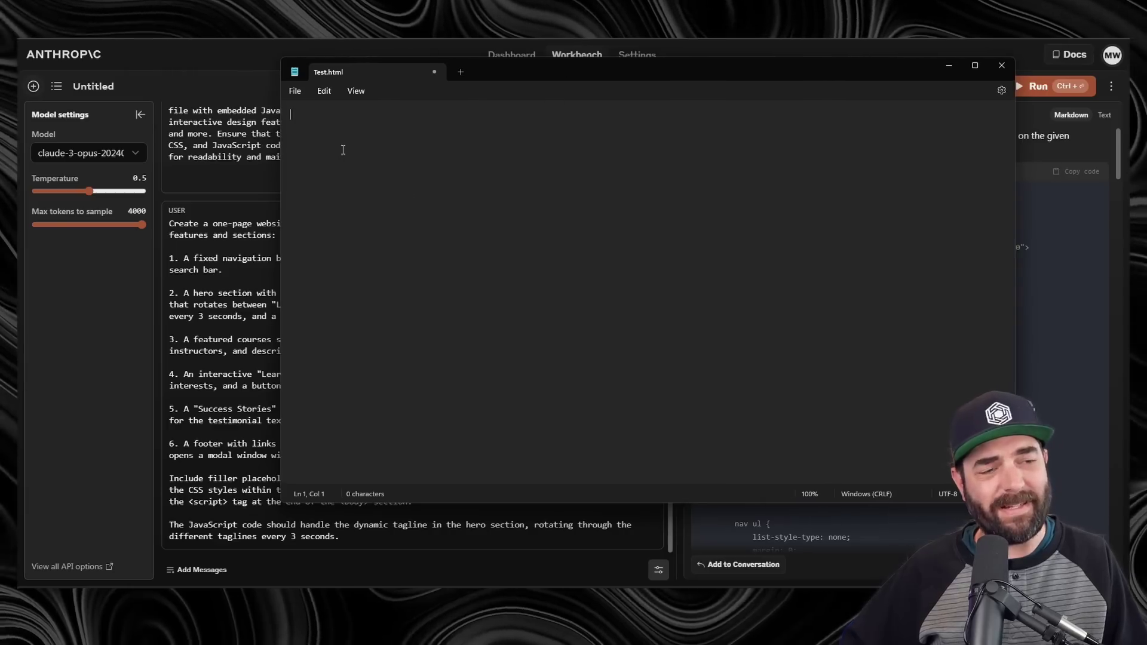
- Paste the generated website code into Test.html and save it
right_click(343, 149)
click(391, 236)
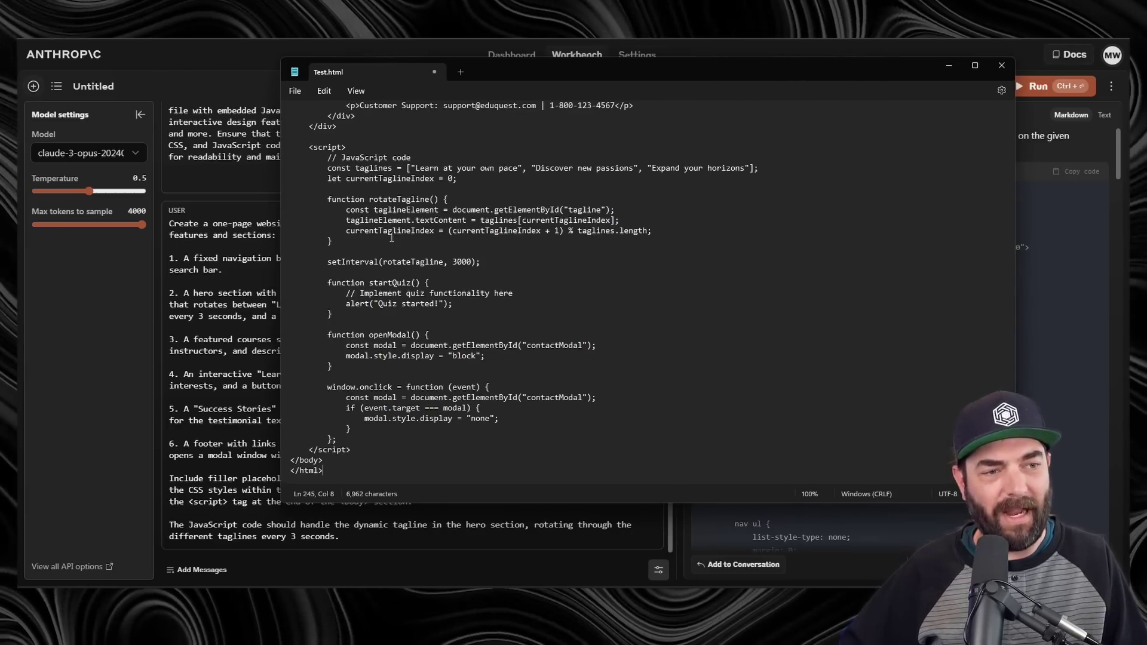
click(295, 91)
click(316, 166)
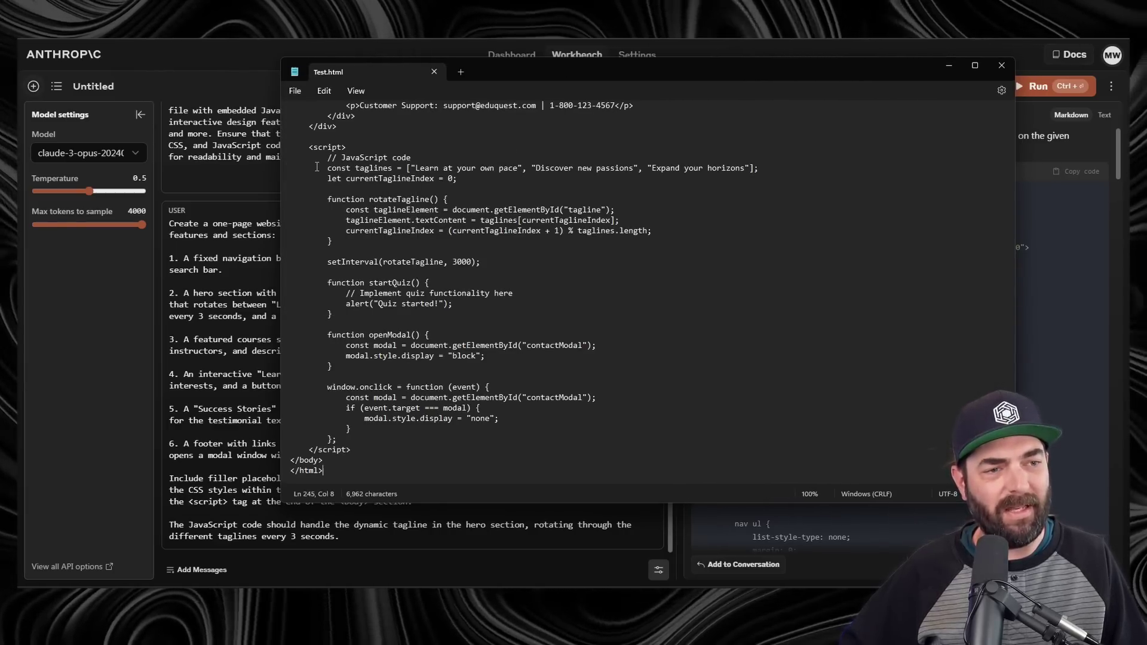
key(alt+Tab)
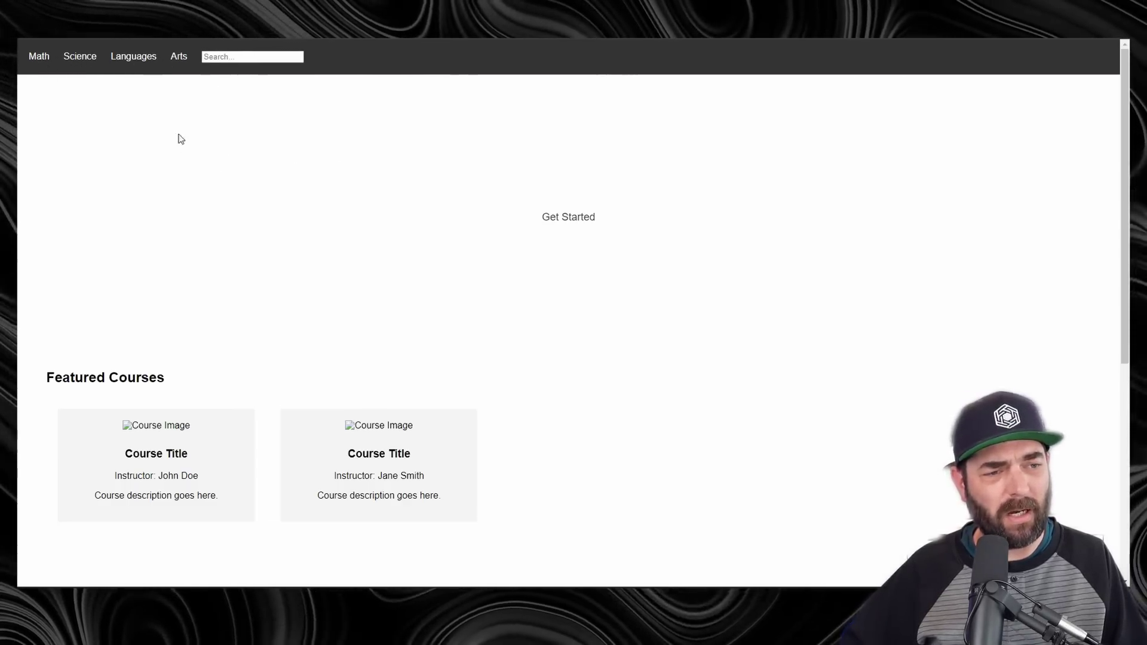
- Select the hidden hero heading, 'Expand your horizons' tagline and course cards to reveal them
drag(181, 138, 1022, 255)
click(385, 199)
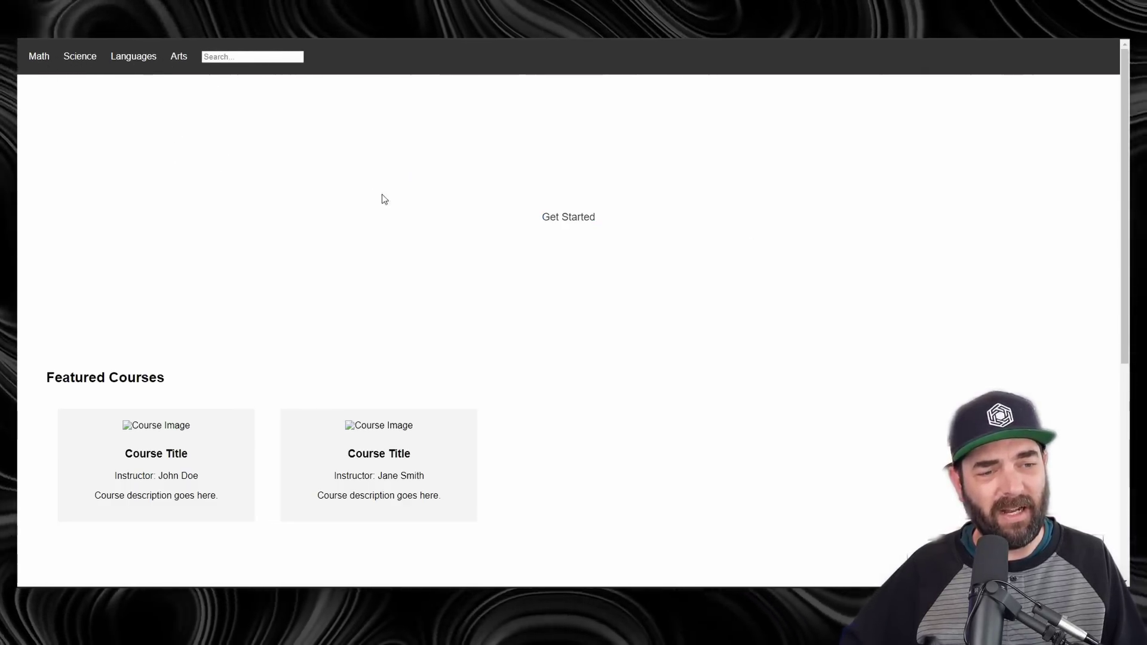
drag(328, 181, 758, 215)
click(861, 275)
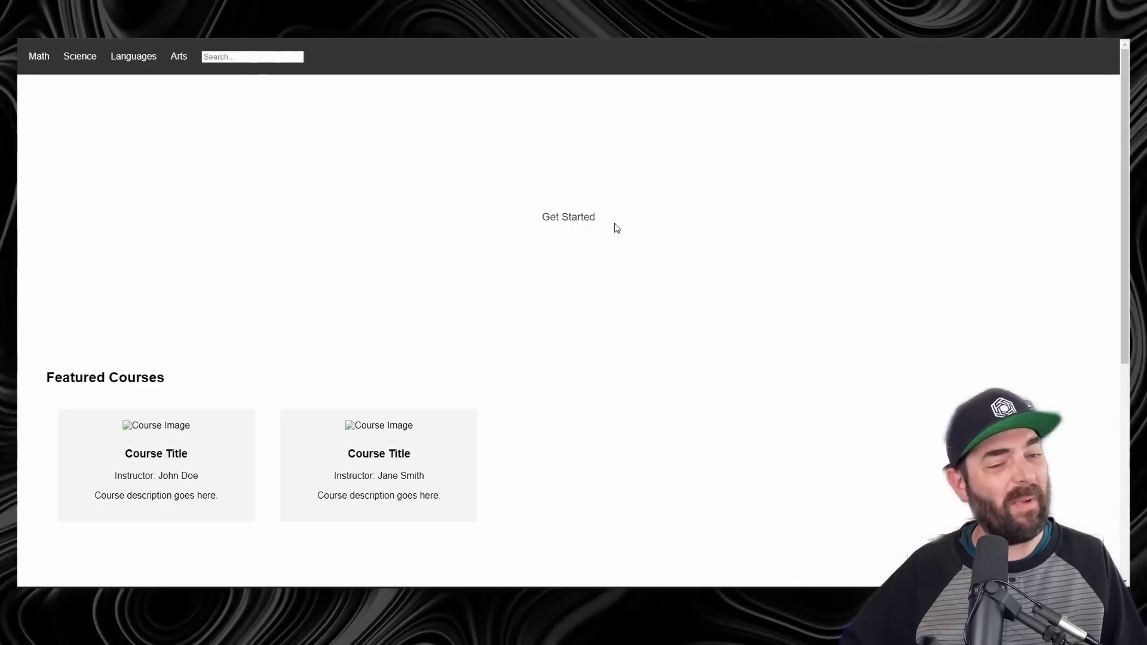
drag(615, 227, 57, 56)
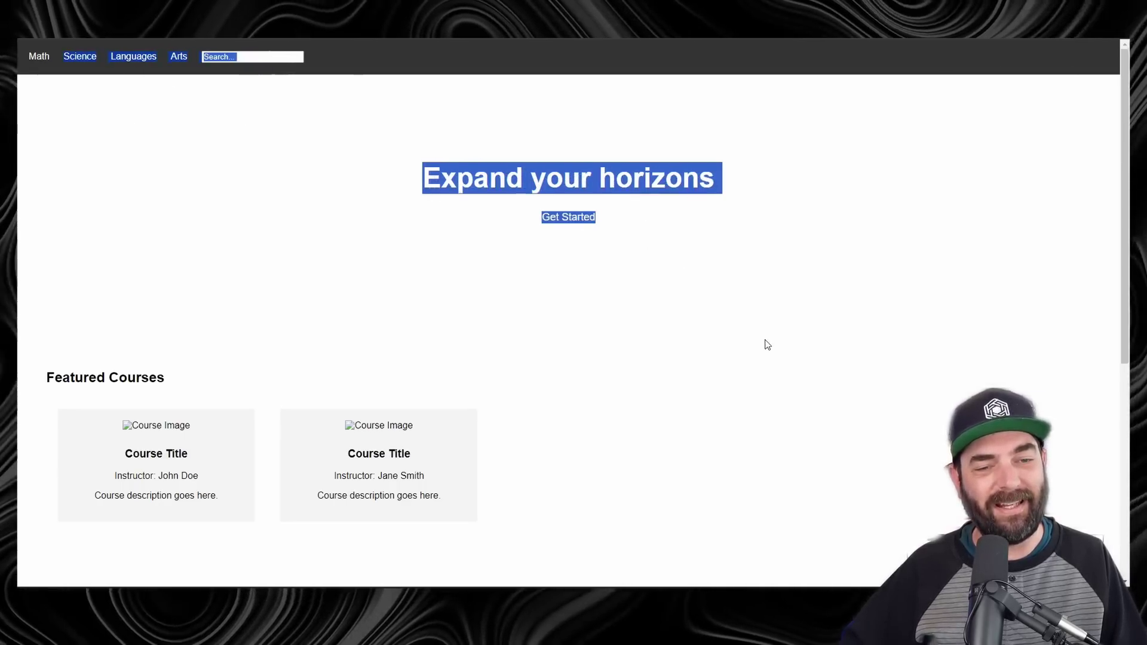
drag(627, 466, 366, 251)
click(287, 420)
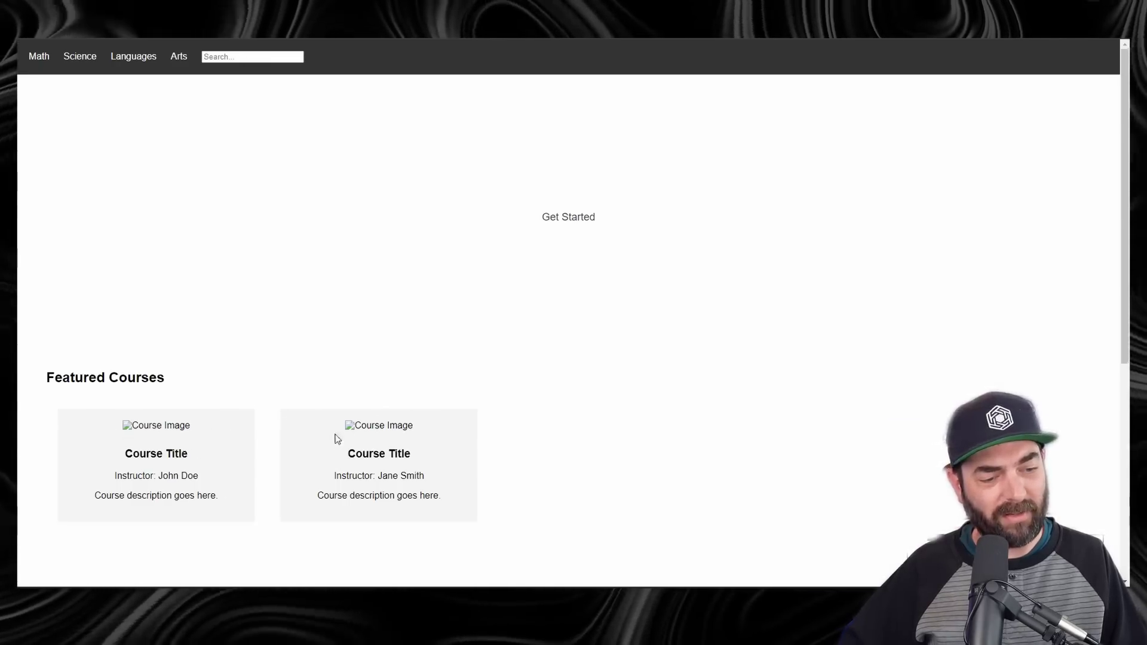
- Reveal the footer links, then return to the Anthropic Workbench
scroll(747, 457, down, 5)
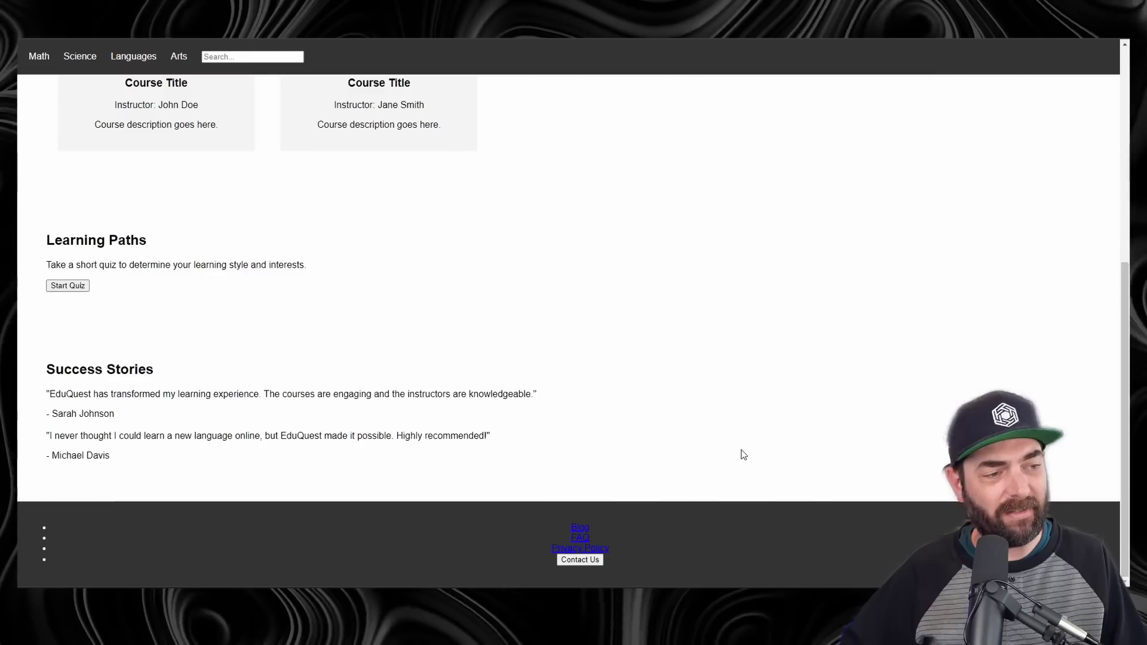
drag(669, 560, 20, 479)
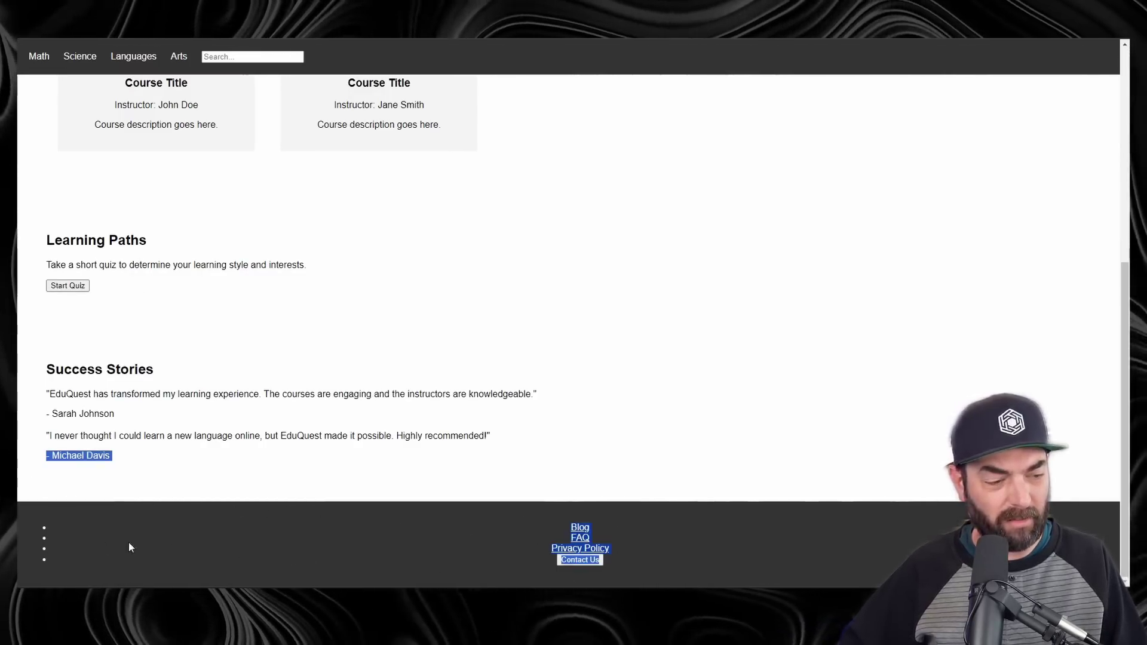
click(799, 456)
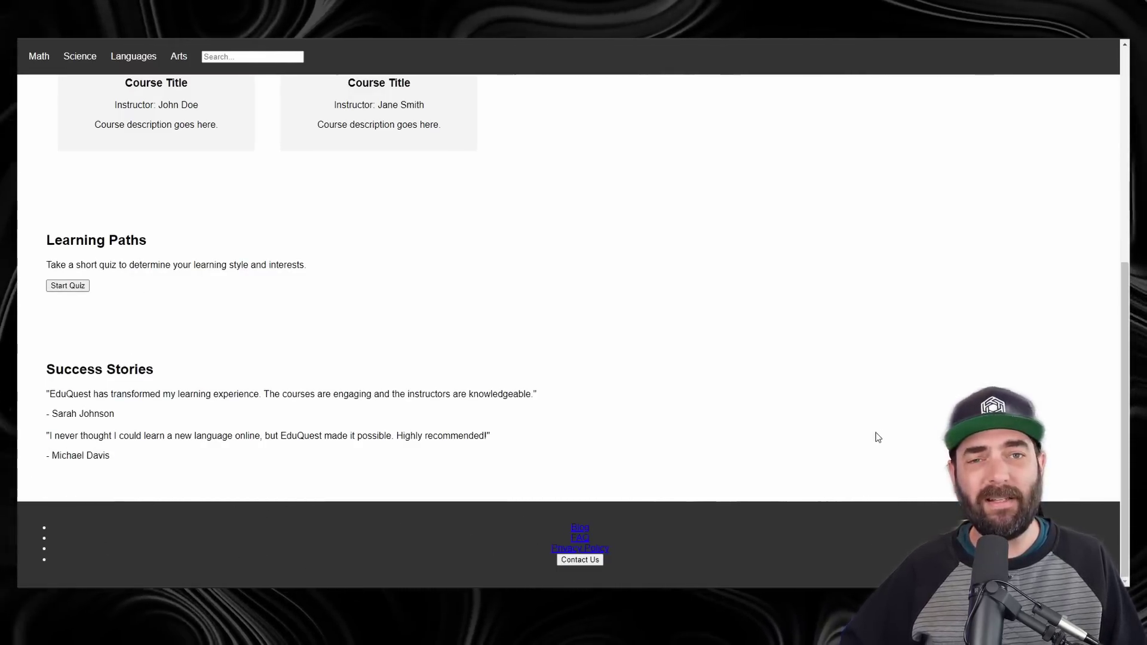
click(579, 638)
- Add Claude's website response to the conversation
scroll(707, 482, down, 3)
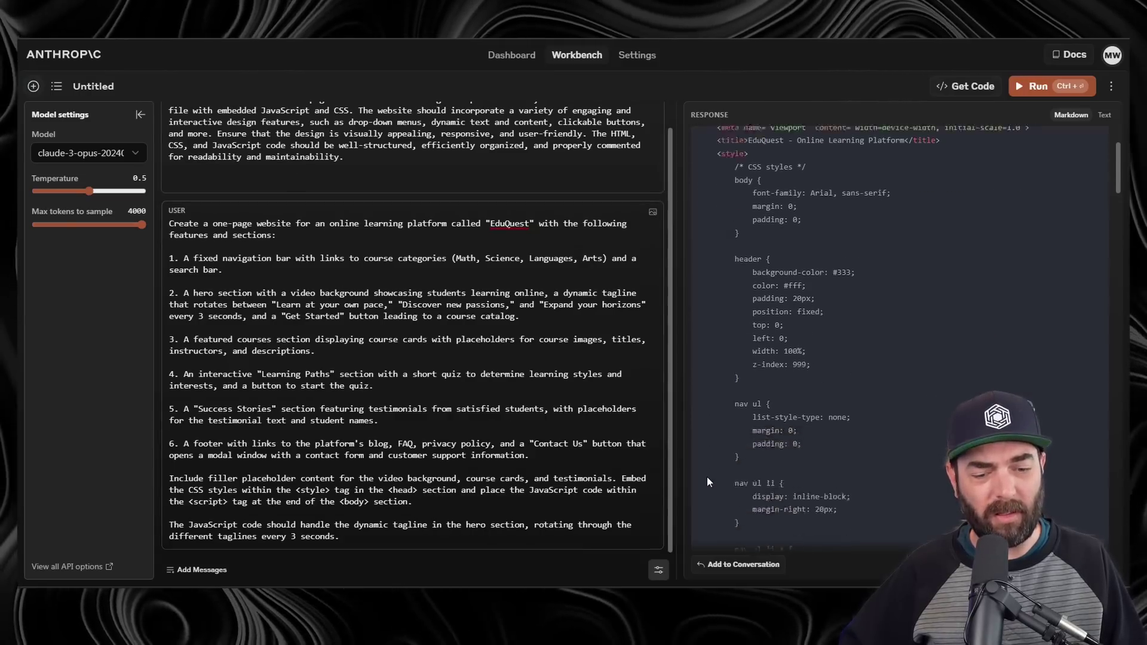
click(746, 565)
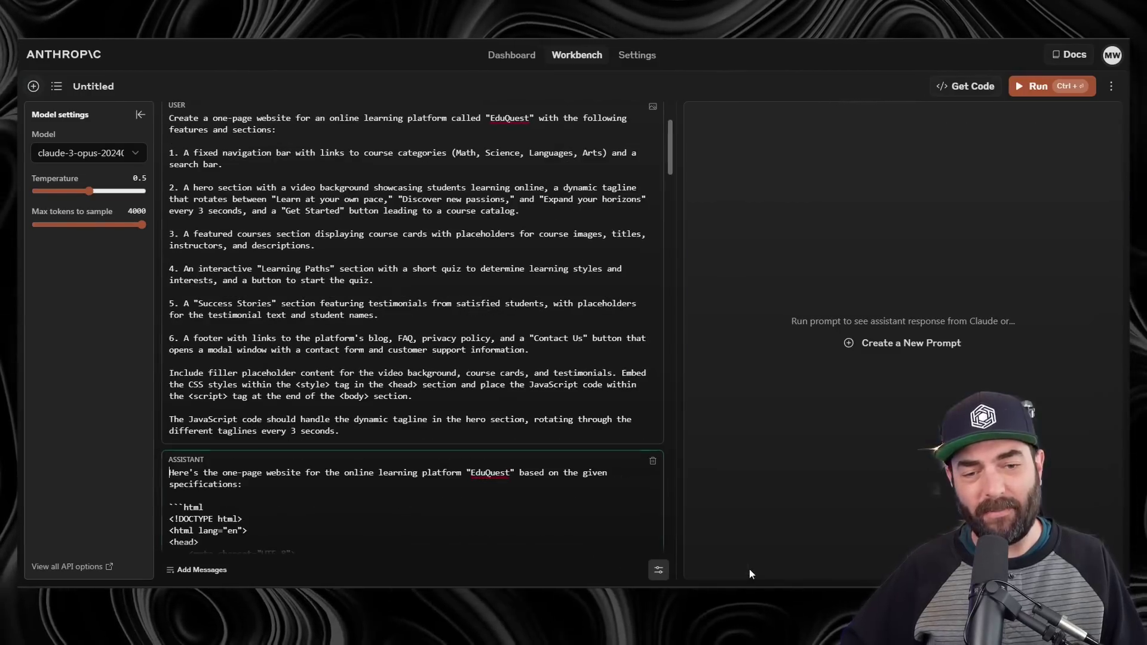
scroll(427, 224, down, 10)
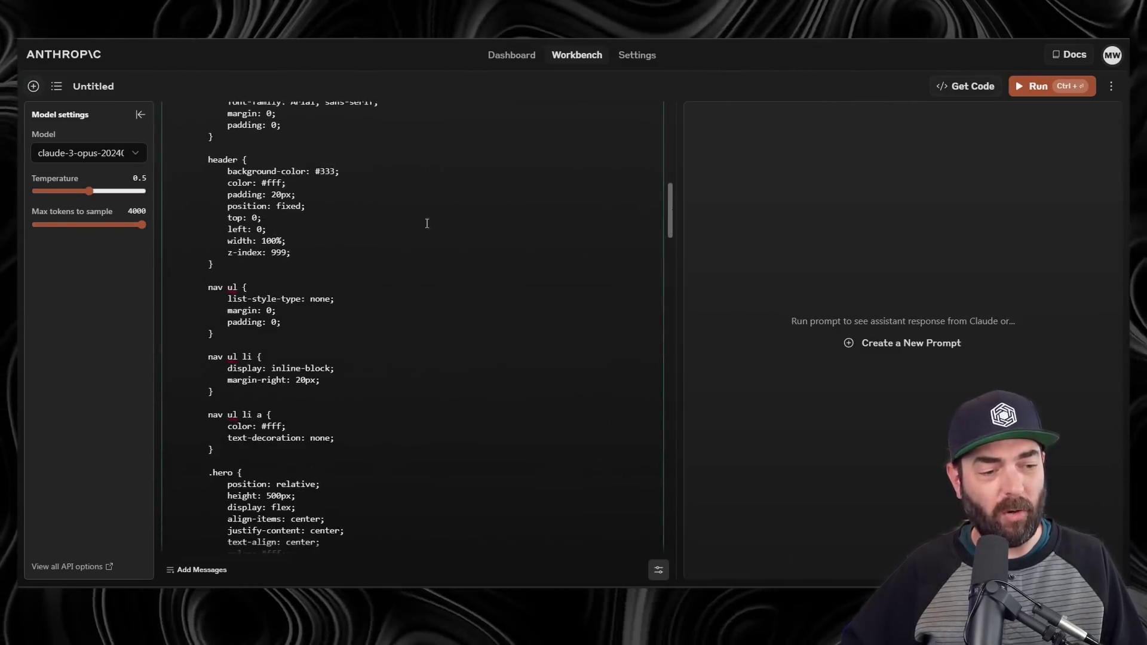
scroll(427, 223, down, 15)
scroll(351, 371, up, 15)
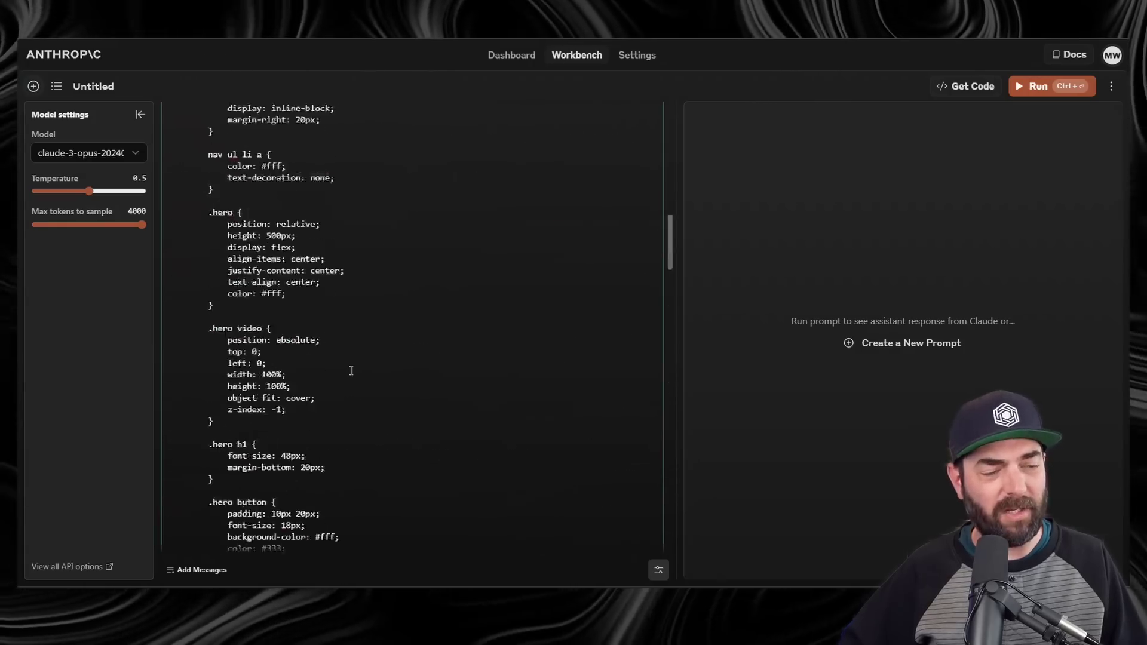
scroll(351, 370, up, 15)
scroll(598, 370, down, 20)
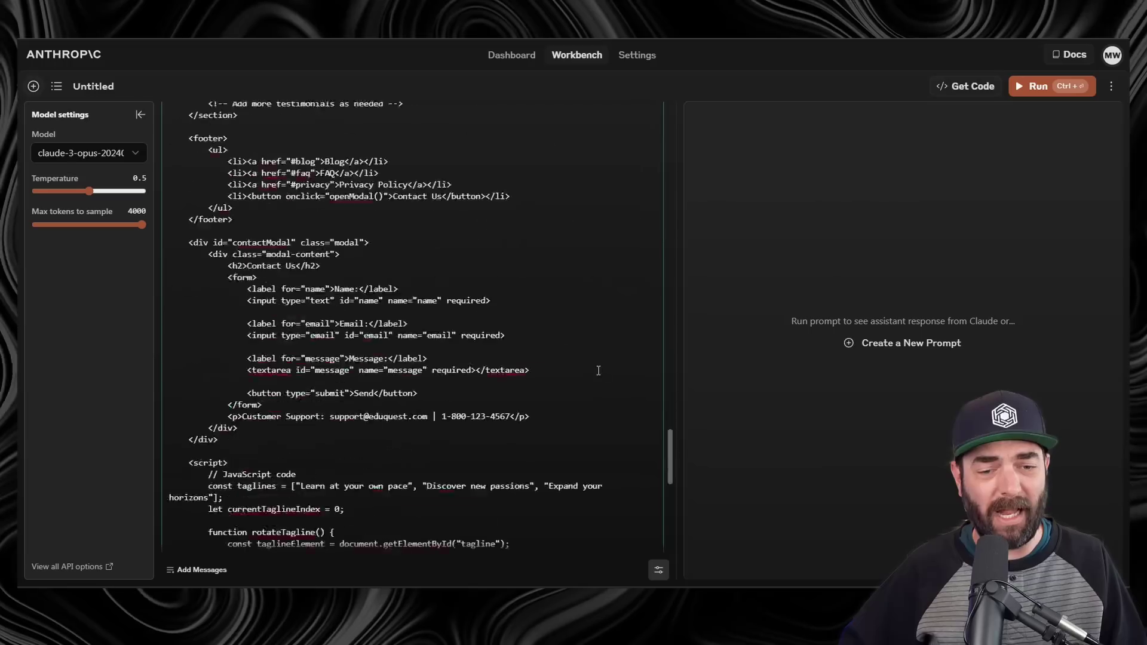
scroll(598, 370, down, 10)
- Paste a follow-up asking to fix the white-on-white headline and layout, and run it
click(316, 525)
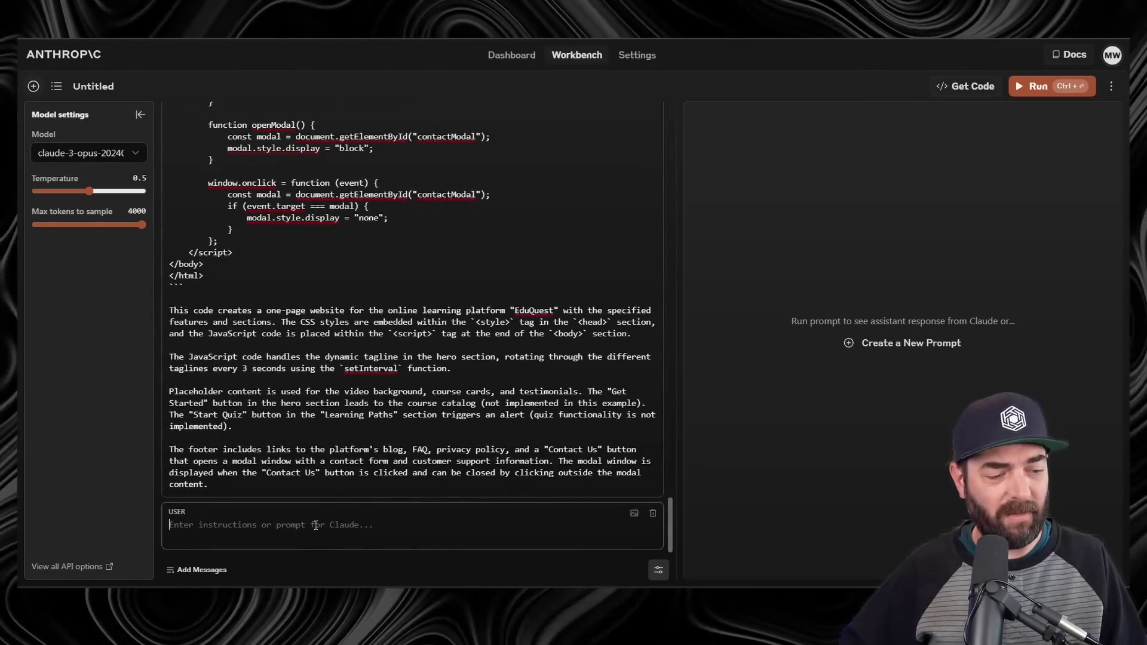
text(The headline text towards the top of the screen is white text on white background and is unreadable. The alignment of the text and boxes throughout the page look weird. Please clean up the design to give it a clean layout and fix the text colors.)
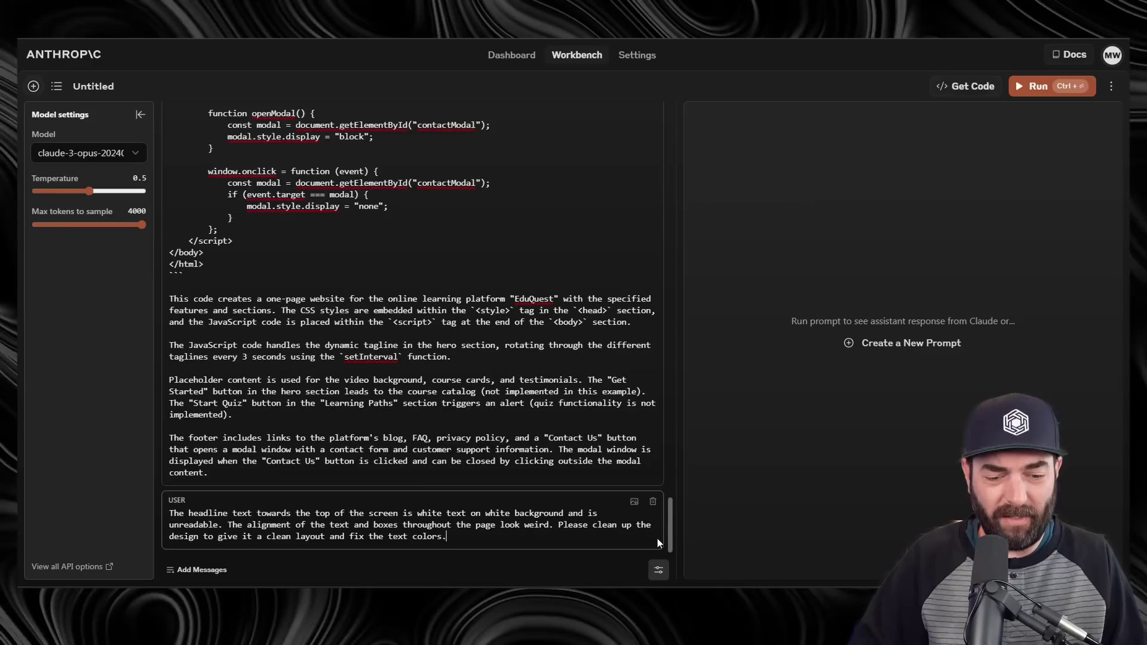
click(1037, 87)
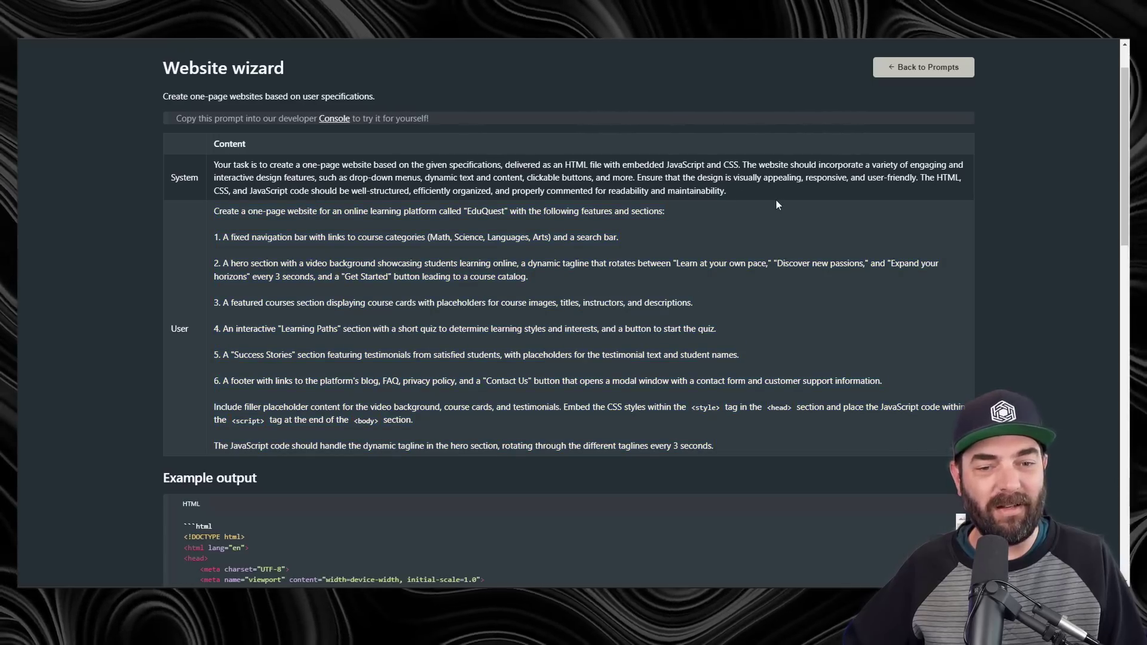
- Select the Website wizard system prompt text in the Prompt Library
drag(735, 192, 212, 165)
key(ctrl+c)
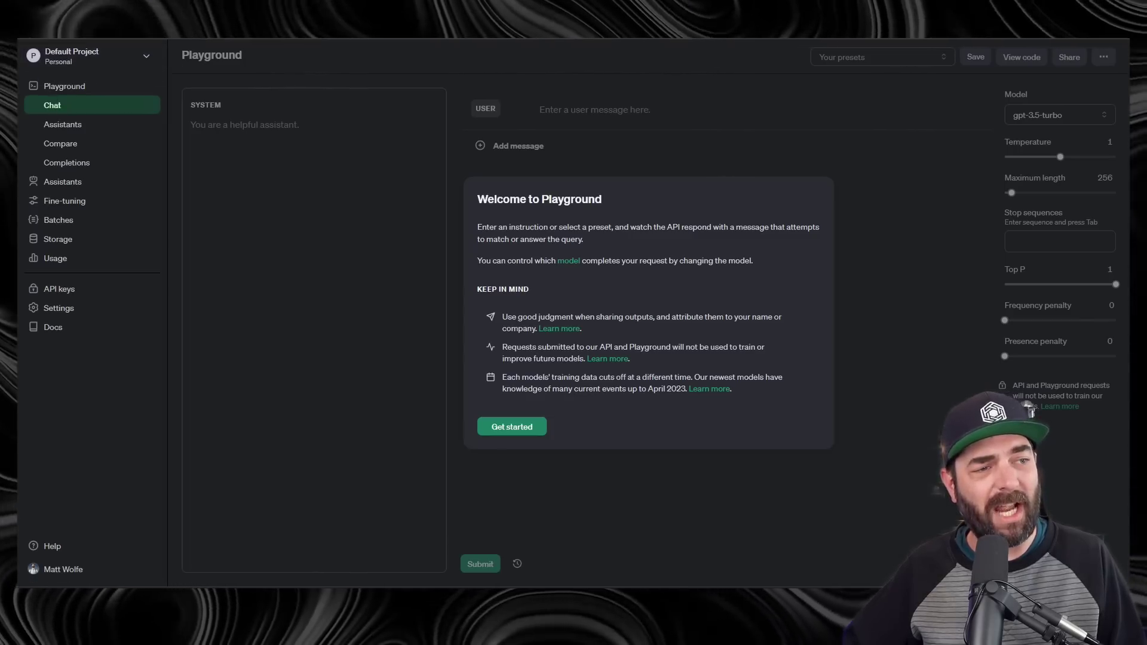
- Paste the Website wizard system prompt and the EduQuest user prompt into the Playground
right_click(228, 135)
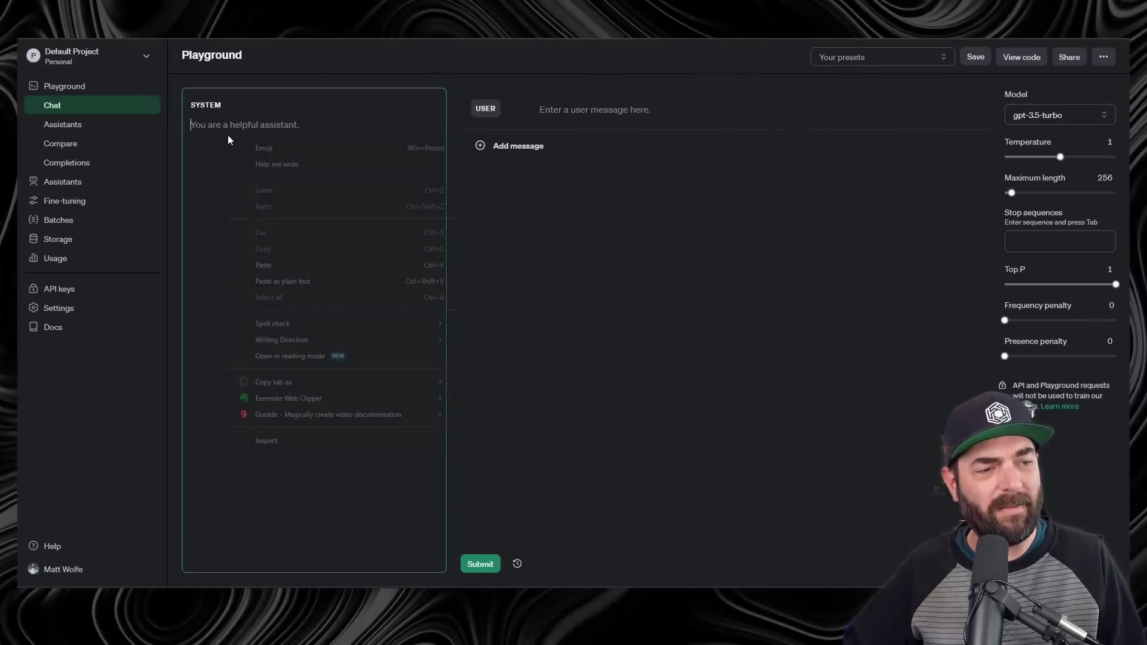
click(278, 265)
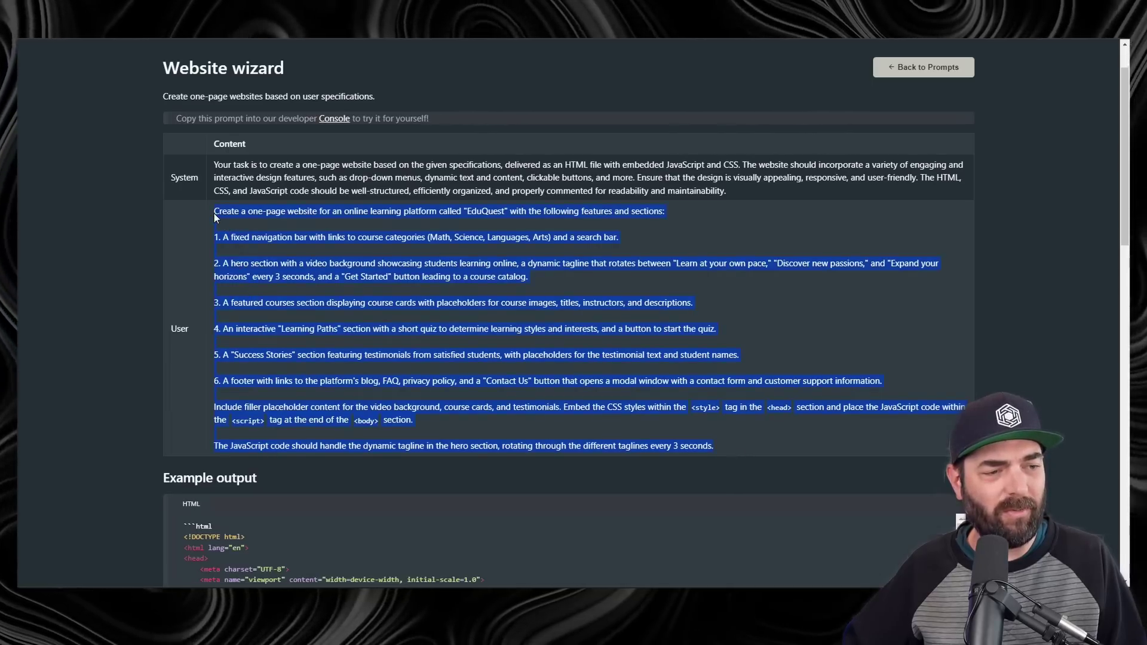
right_click(216, 217)
click(248, 225)
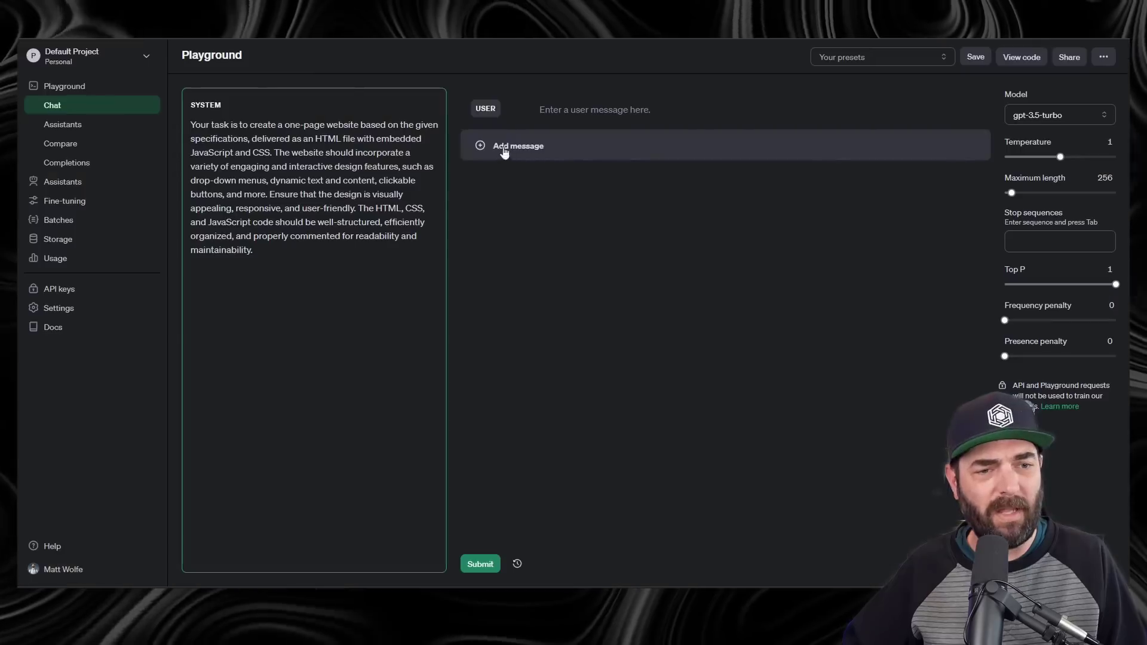
right_click(592, 109)
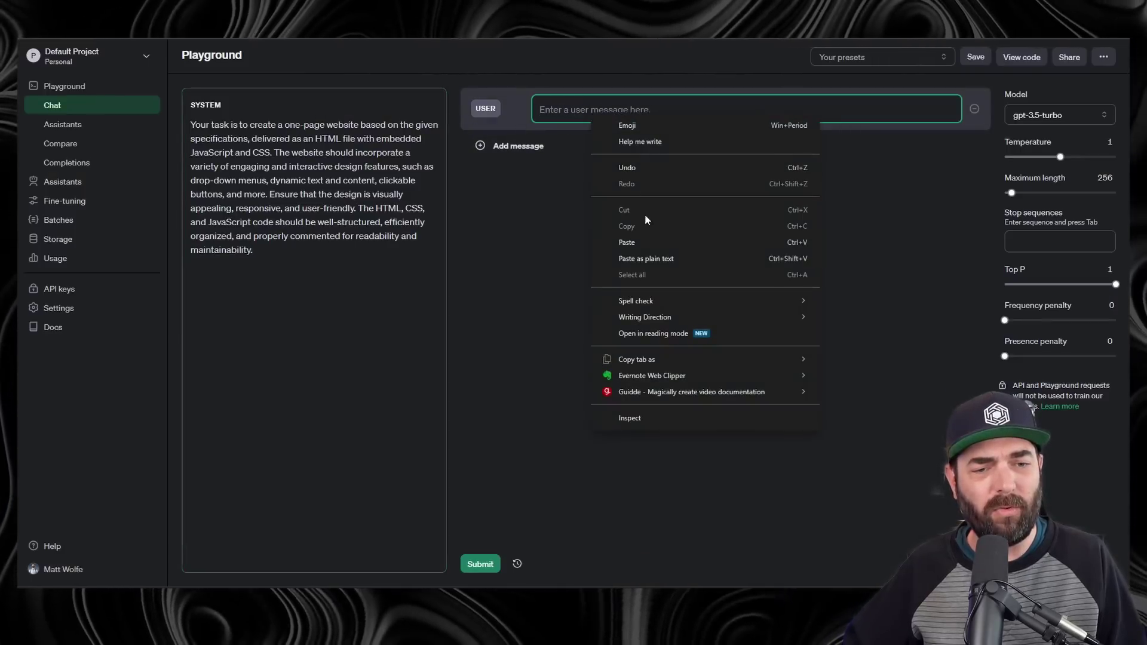
click(604, 245)
- Choose the gpt-4-turbo-2024-04-09 model and raise Maximum length to its highest value
click(1081, 120)
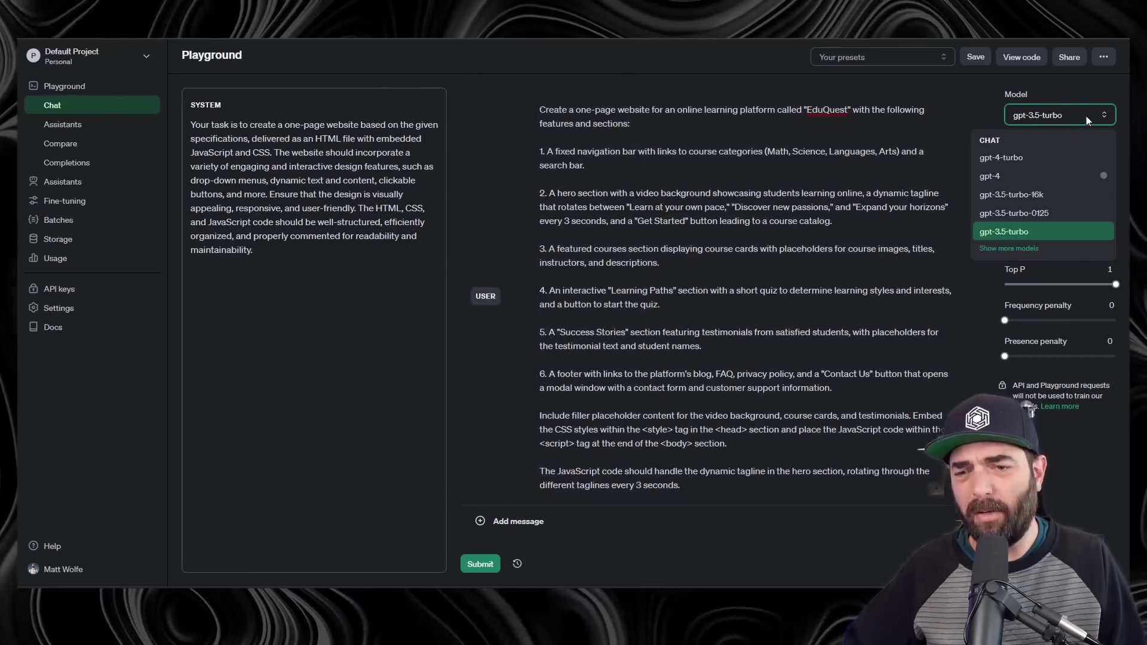
click(1009, 248)
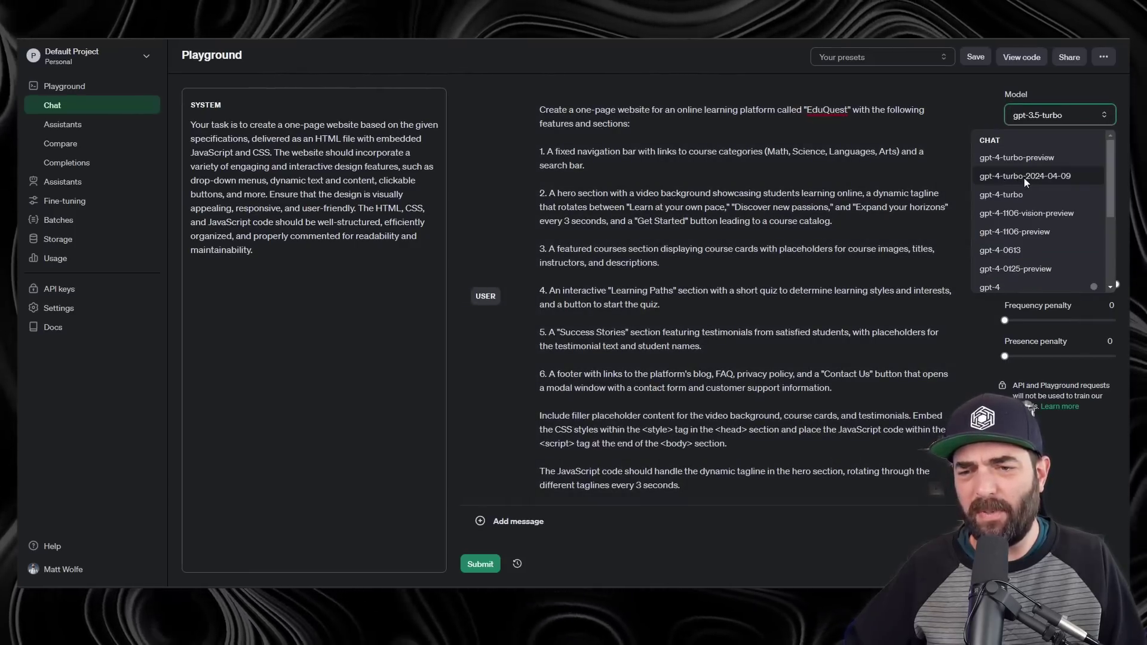
click(1044, 176)
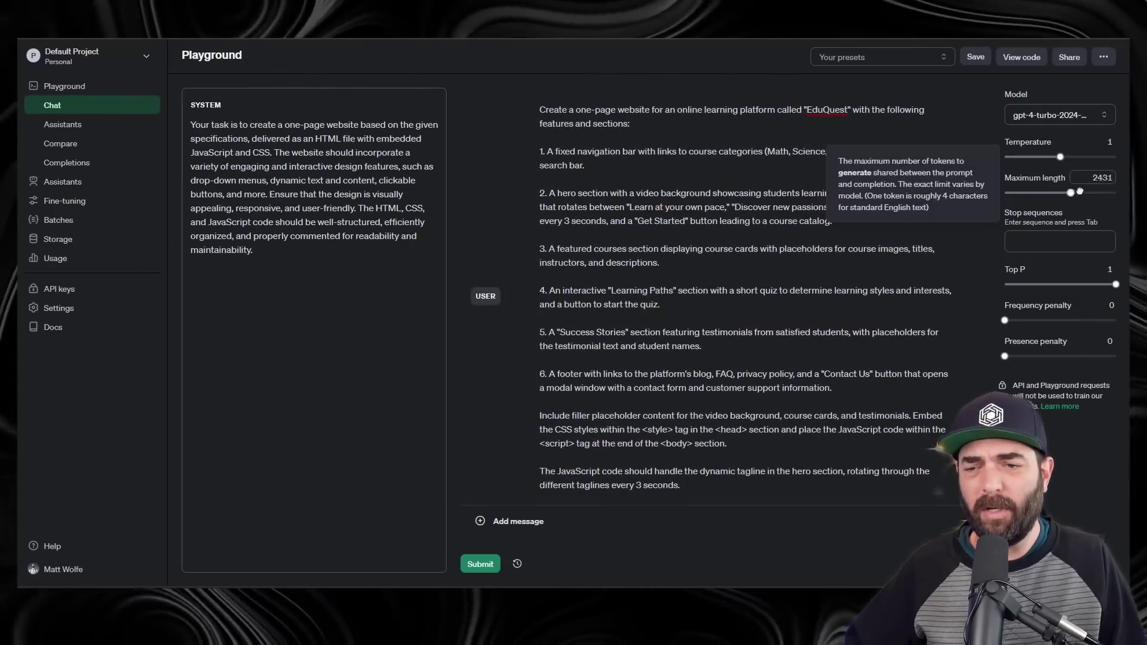
drag(1060, 193, 1123, 191)
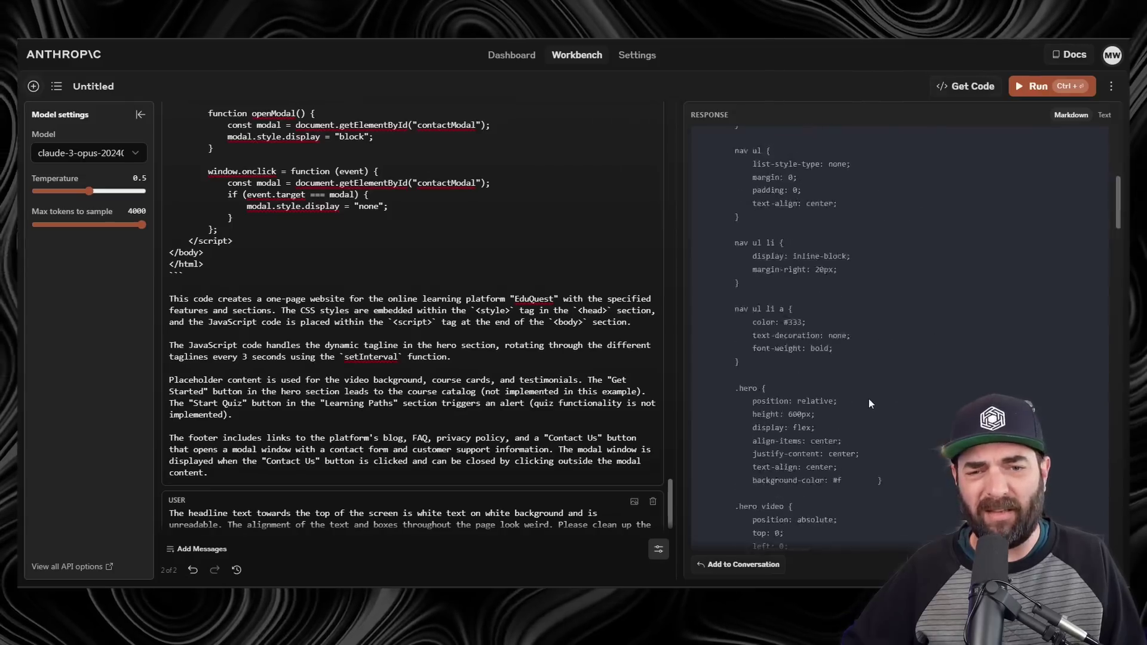
scroll(868, 399, up, 6)
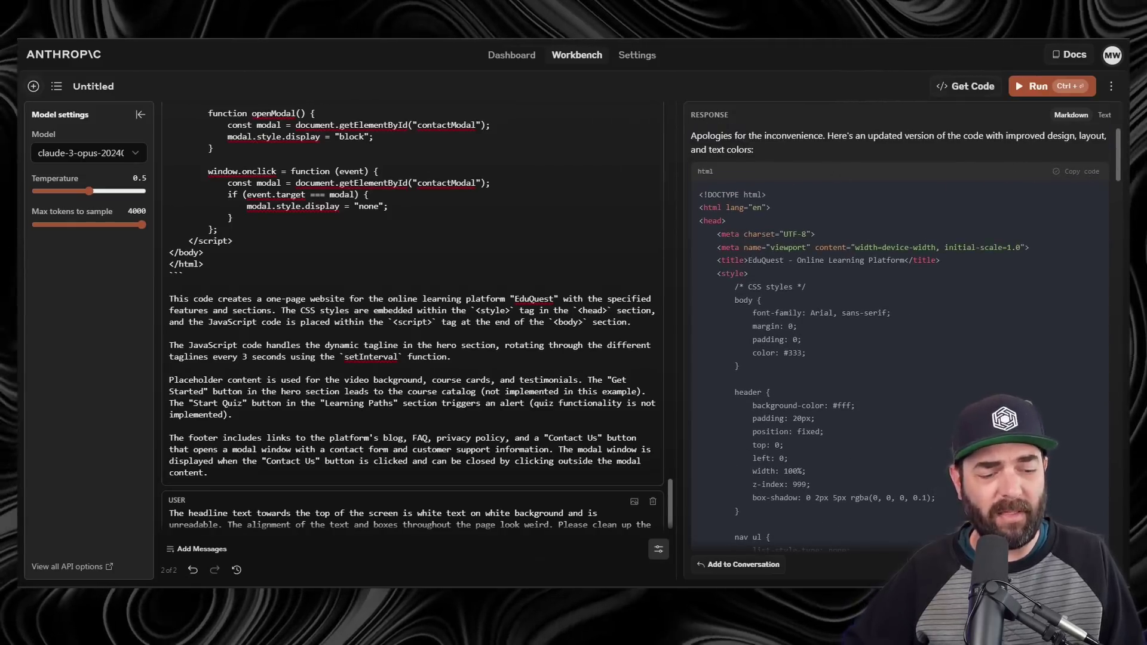
- Replace Test.html's code with Claude's revised version, save it, and reload the browser page
key(alt+Tab)
key(ctrl+a)
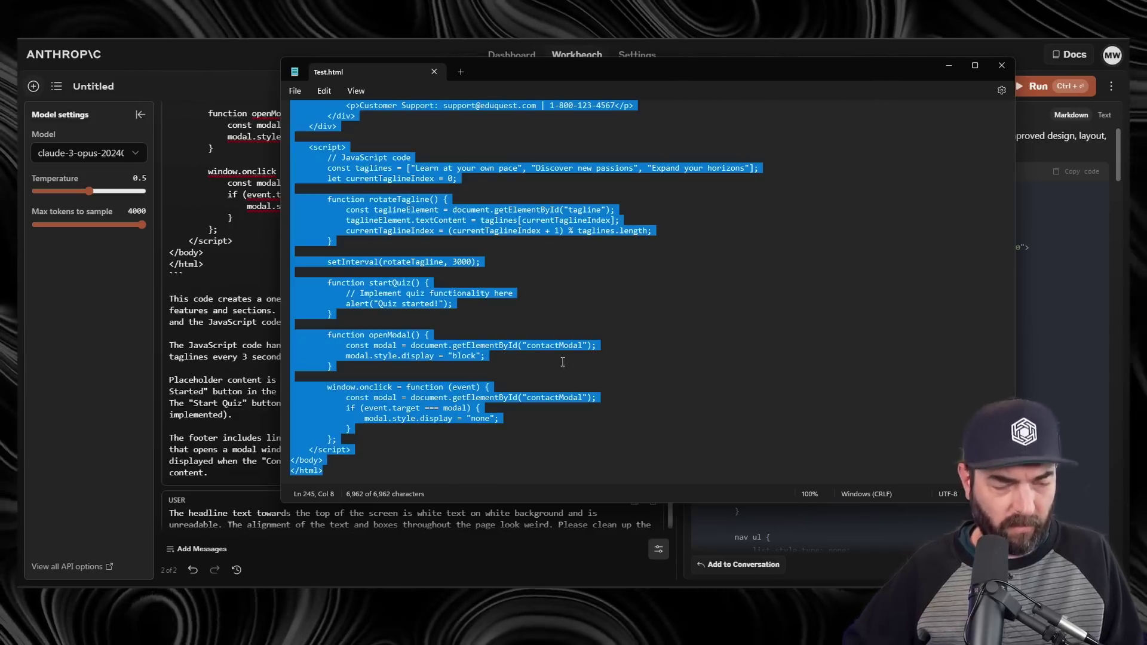
key(ctrl+v)
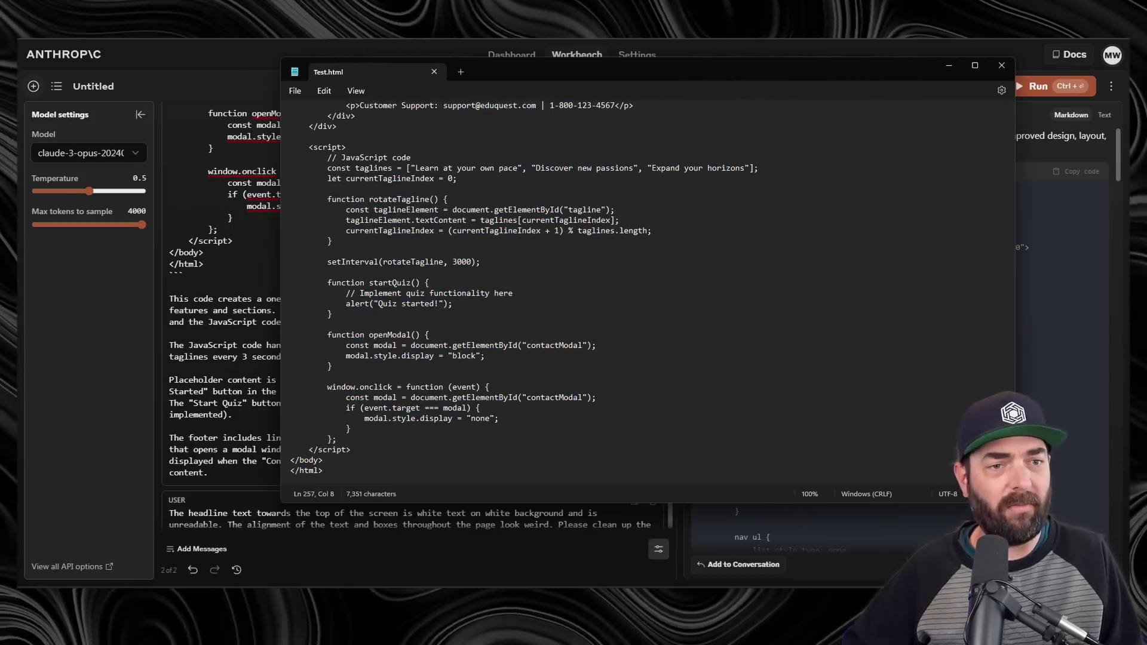
key(ctrl+s)
key(alt+Tab)
key(F5)
scroll(512, 340, up, 6)
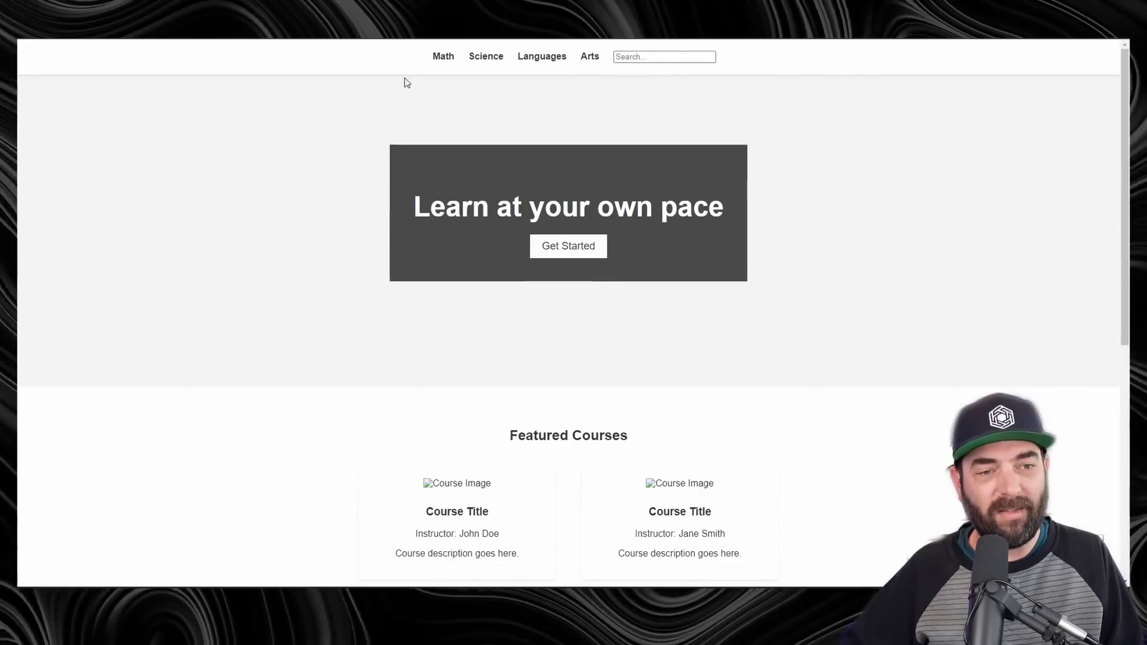
- Highlight the redesigned hero heading and Get Started text, then deselect it
drag(439, 211, 815, 248)
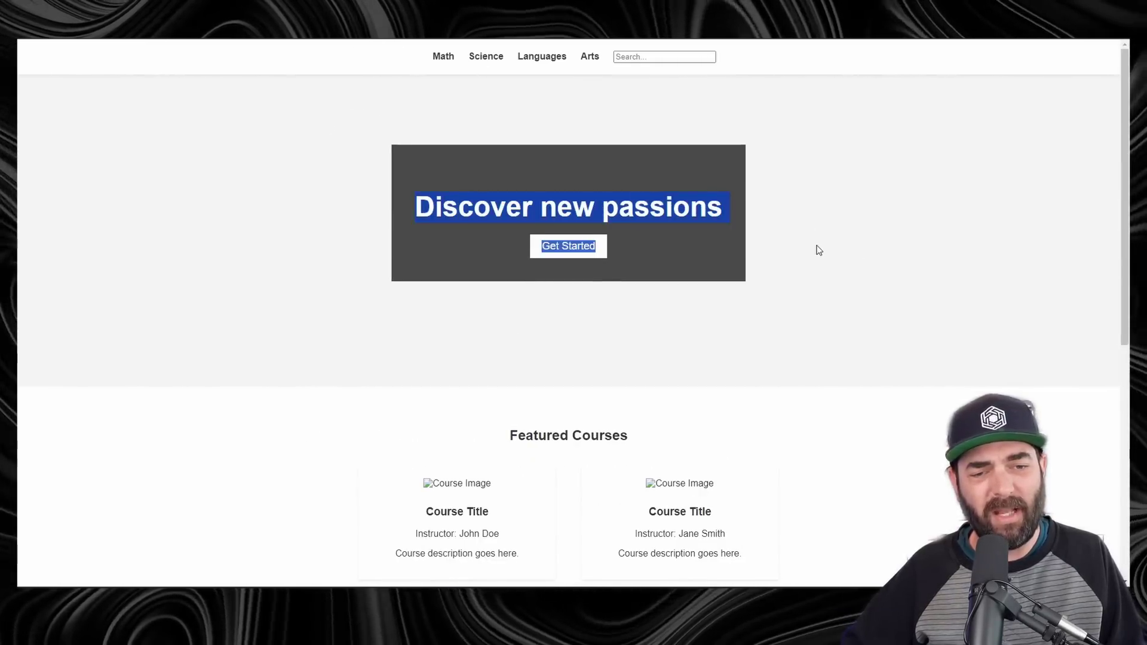
click(777, 273)
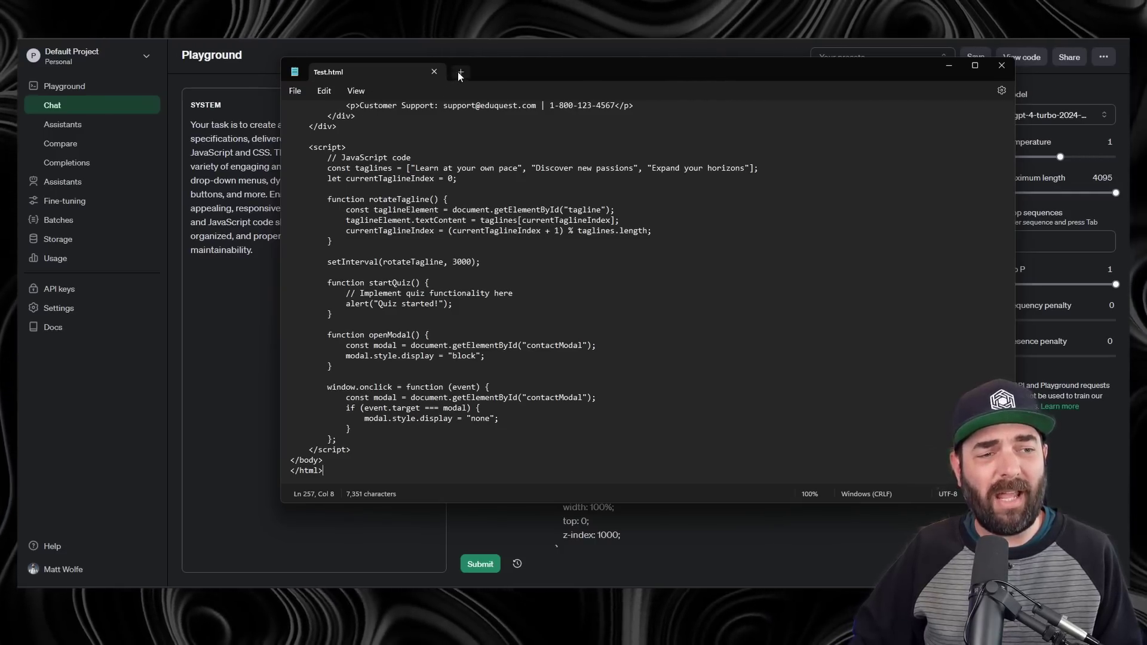
- Paste the Playground's generated HTML into a new blank Notepad document
click(460, 72)
right_click(360, 127)
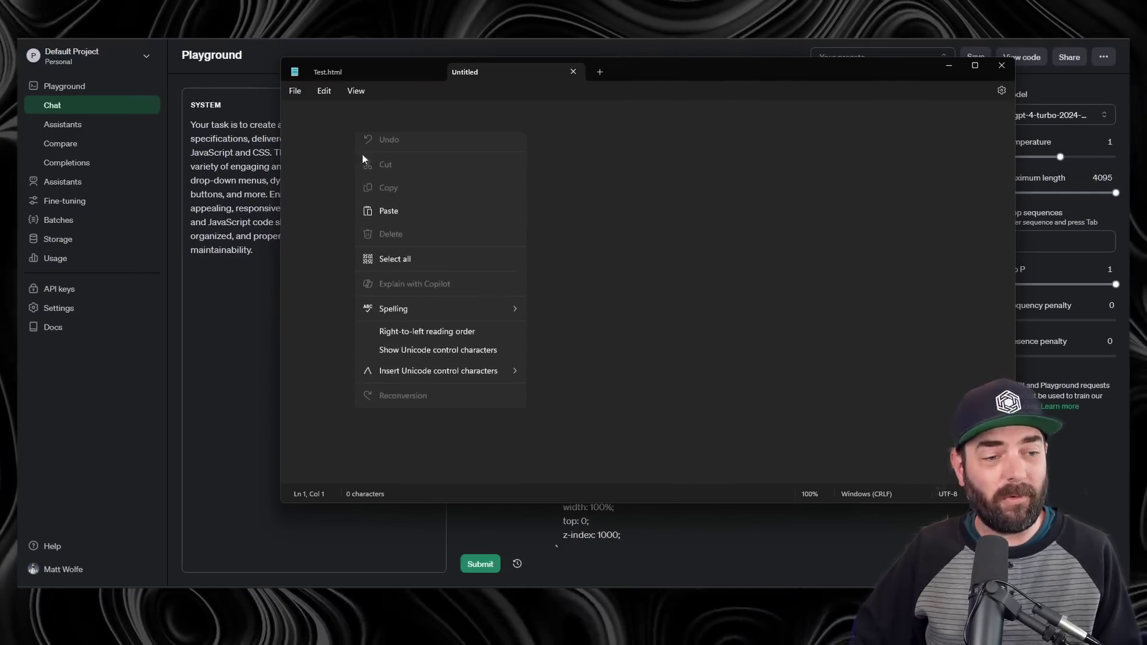
click(392, 217)
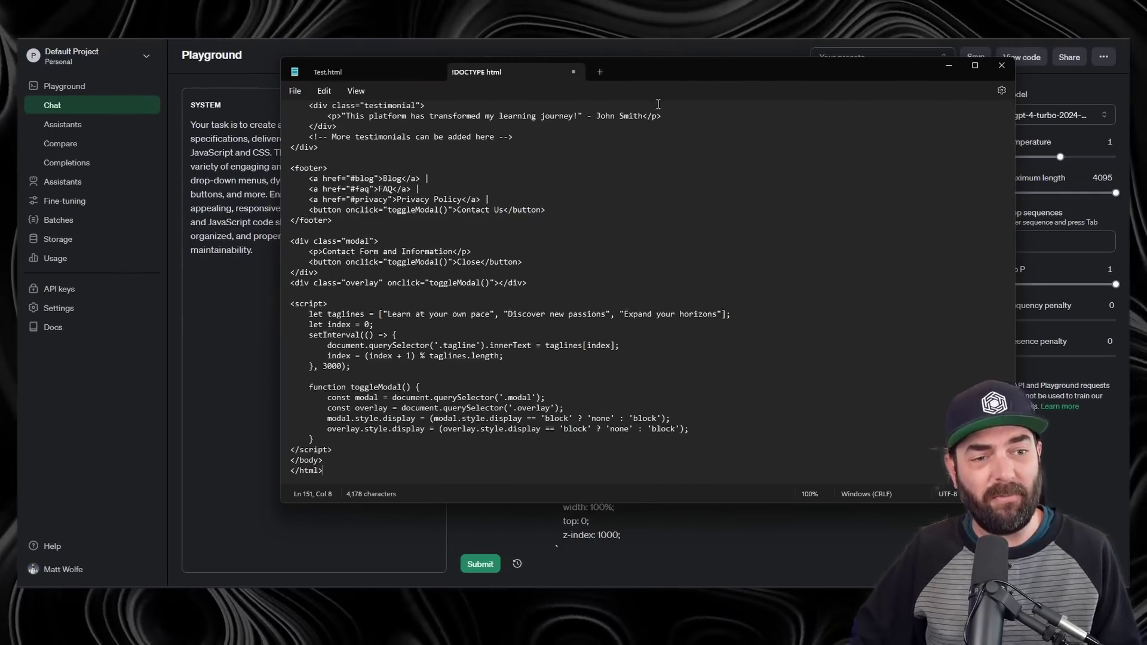
drag(656, 71, 759, 77)
- Save the document to the Desktop as test2
click(351, 103)
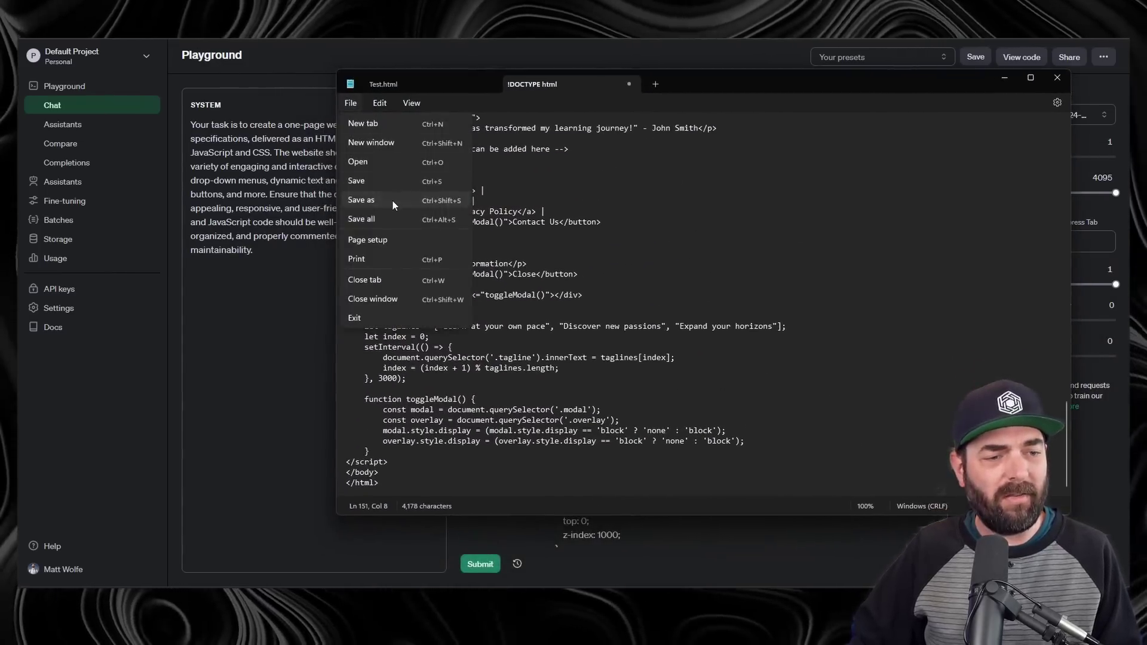
click(392, 200)
click(385, 149)
text(test2)
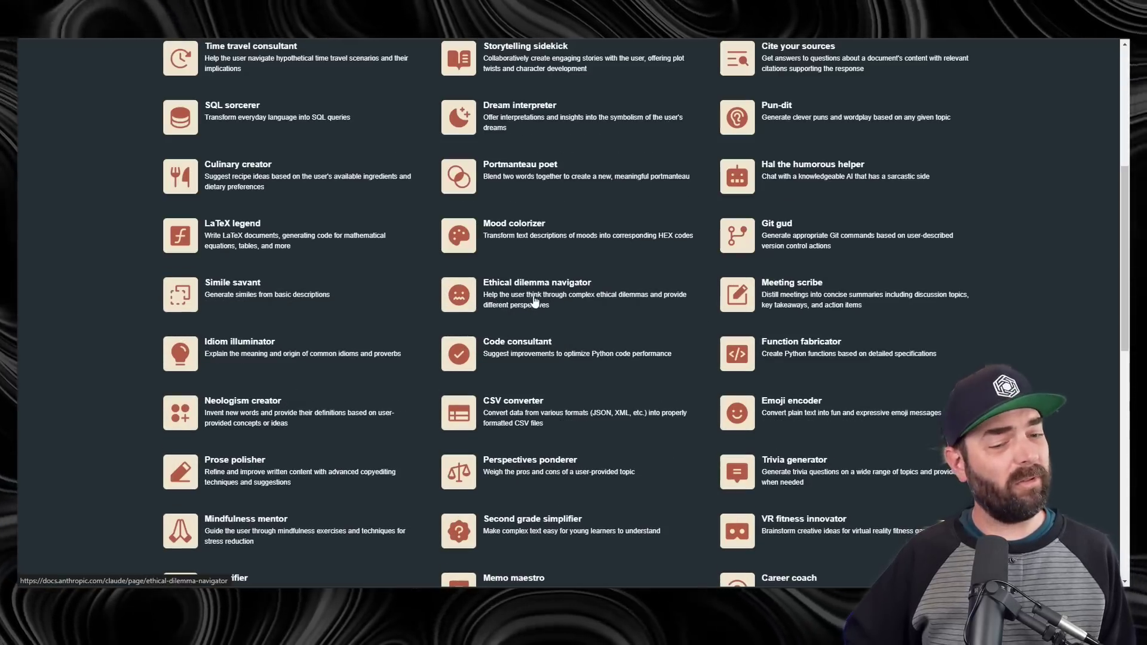
- Open the Ethical dilemma navigator prompt and select its system prompt text
click(453, 305)
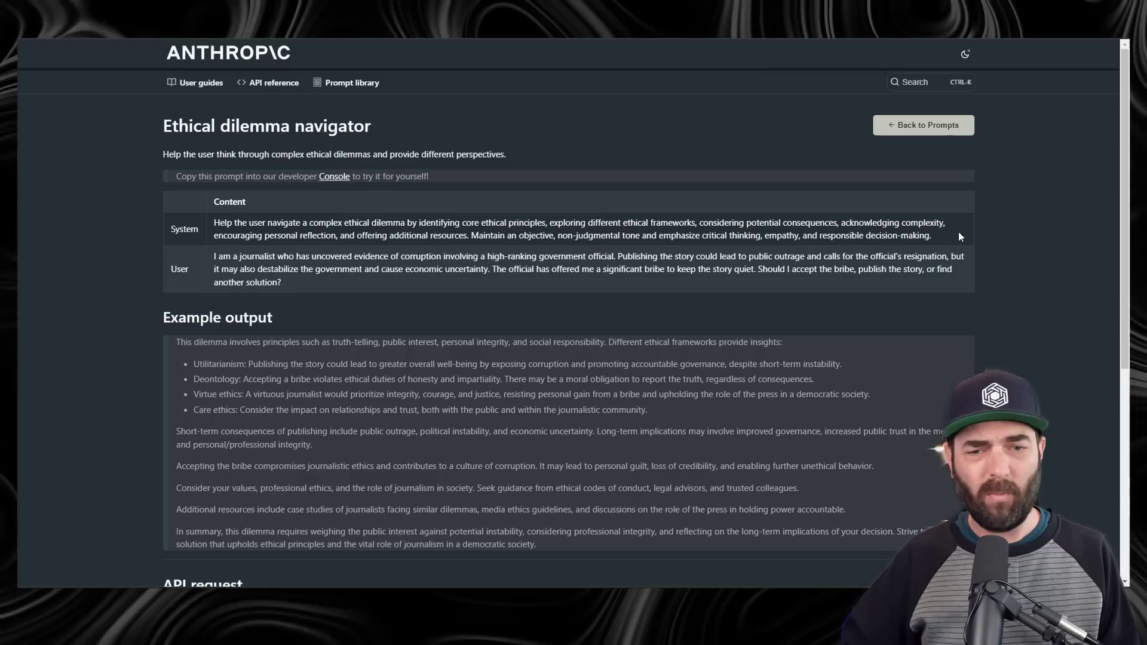
drag(941, 240, 222, 223)
key(ctrl+c)
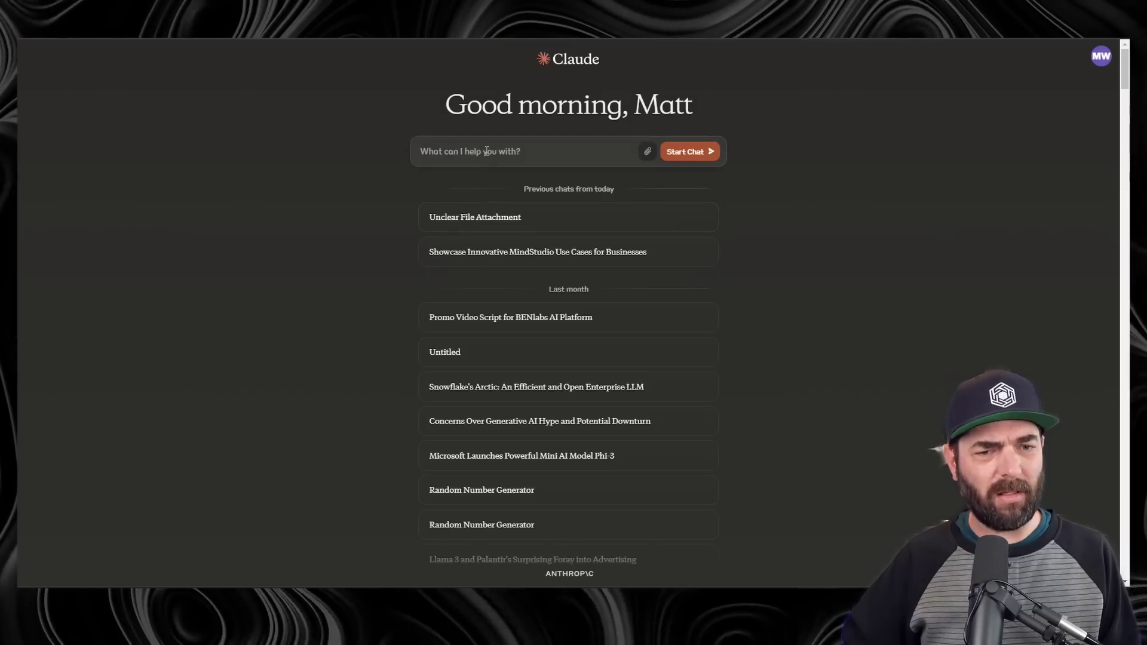
- Paste the ethical-dilemma system prompt into Claude's message box, prefixed with 'Your role is to help'
right_click(485, 153)
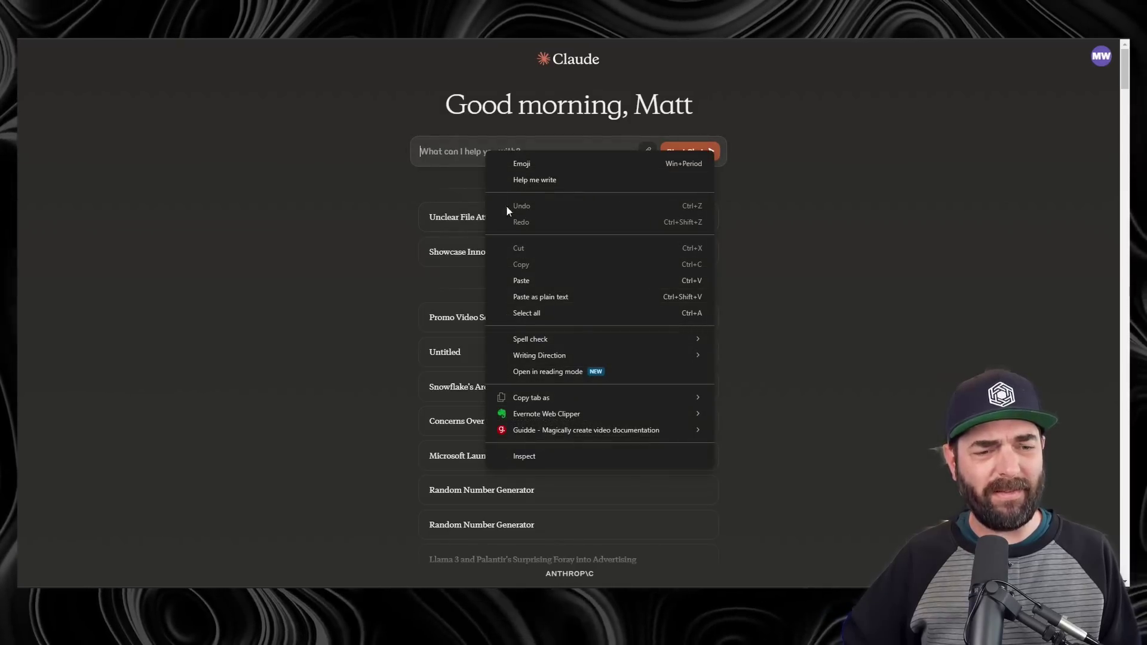
click(534, 284)
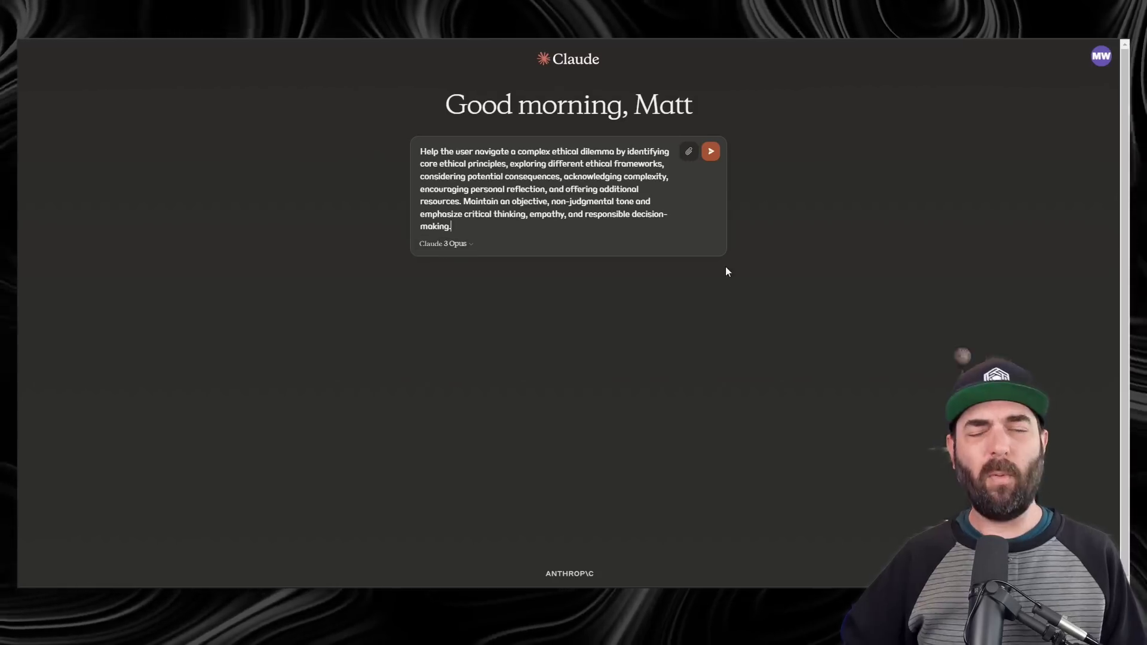
click(423, 151)
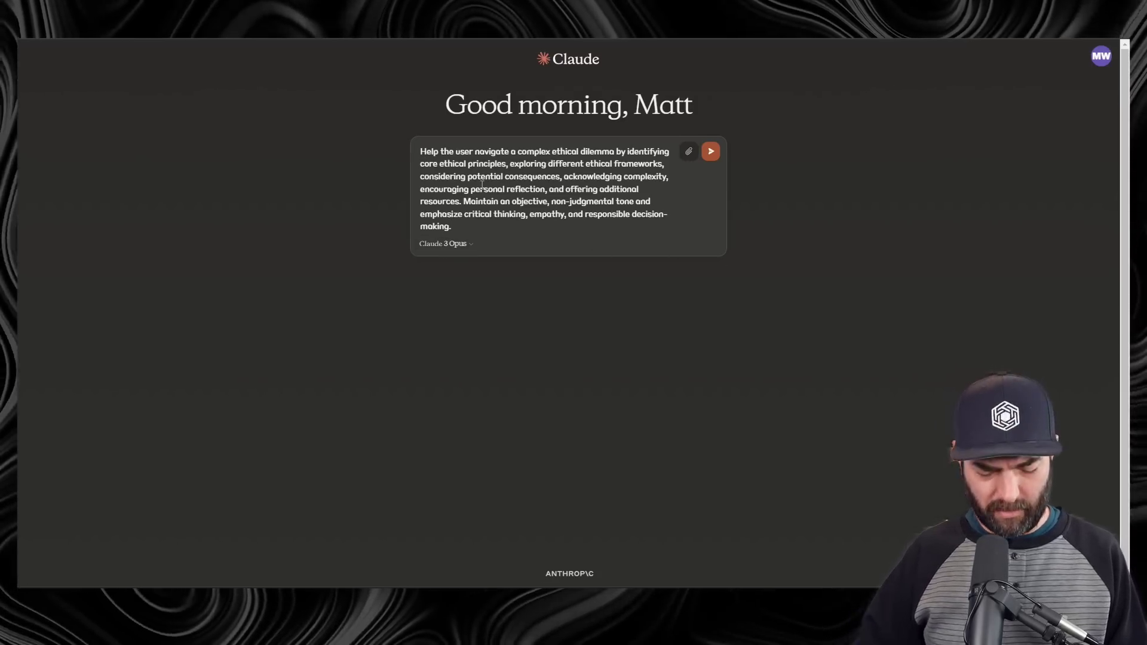
text(Your role is to h)
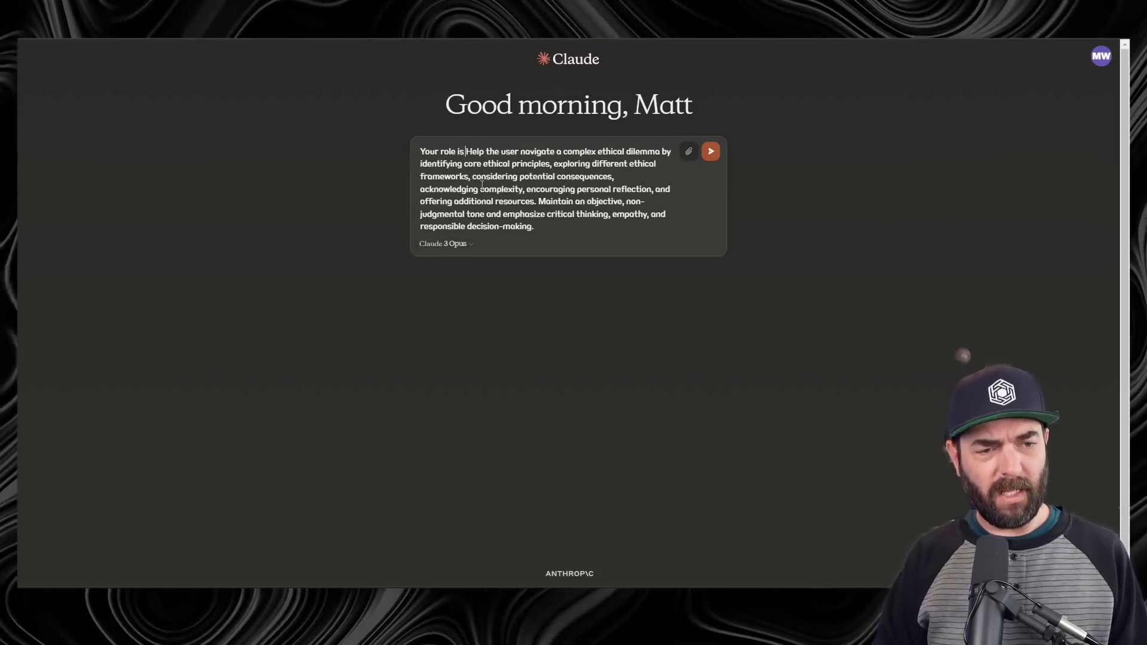
key(Delete)
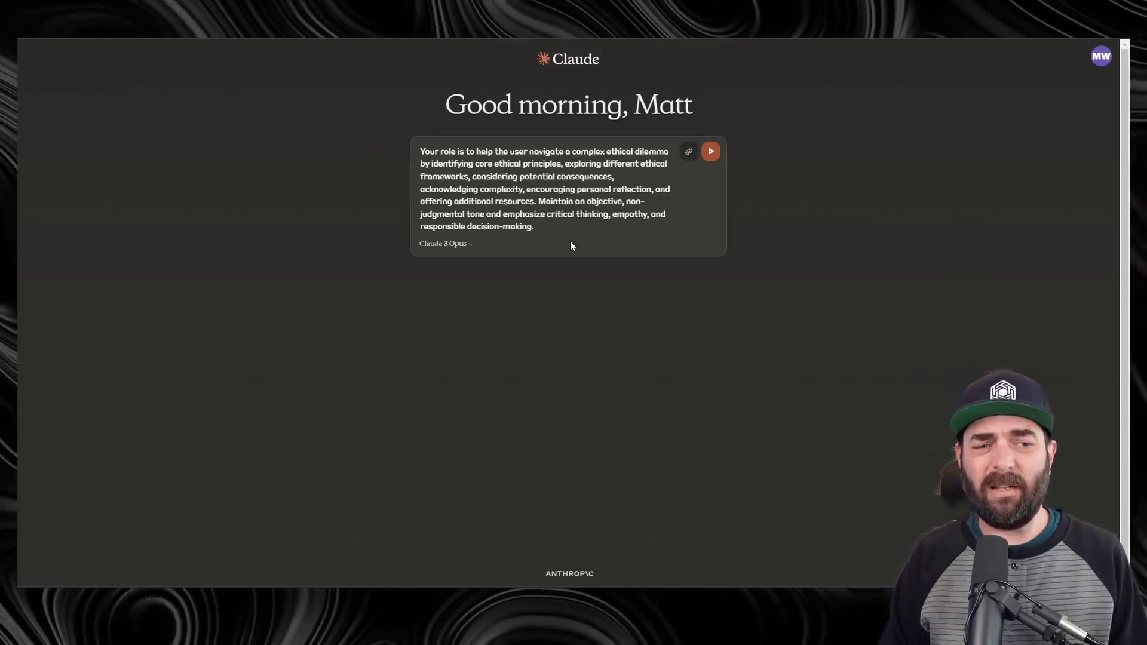
key(shift+Return)
key(shift+Return)
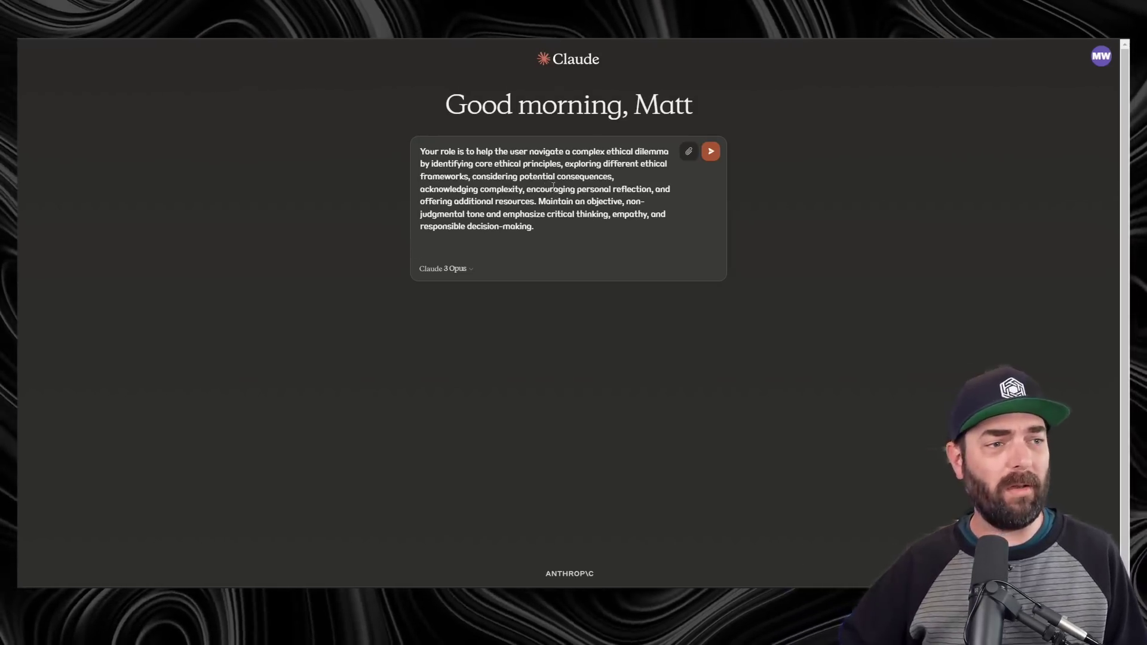
- Copy the journalist's bribe question from the library page and paste it below the system prompt
key(ctrl+Tab)
click(297, 286)
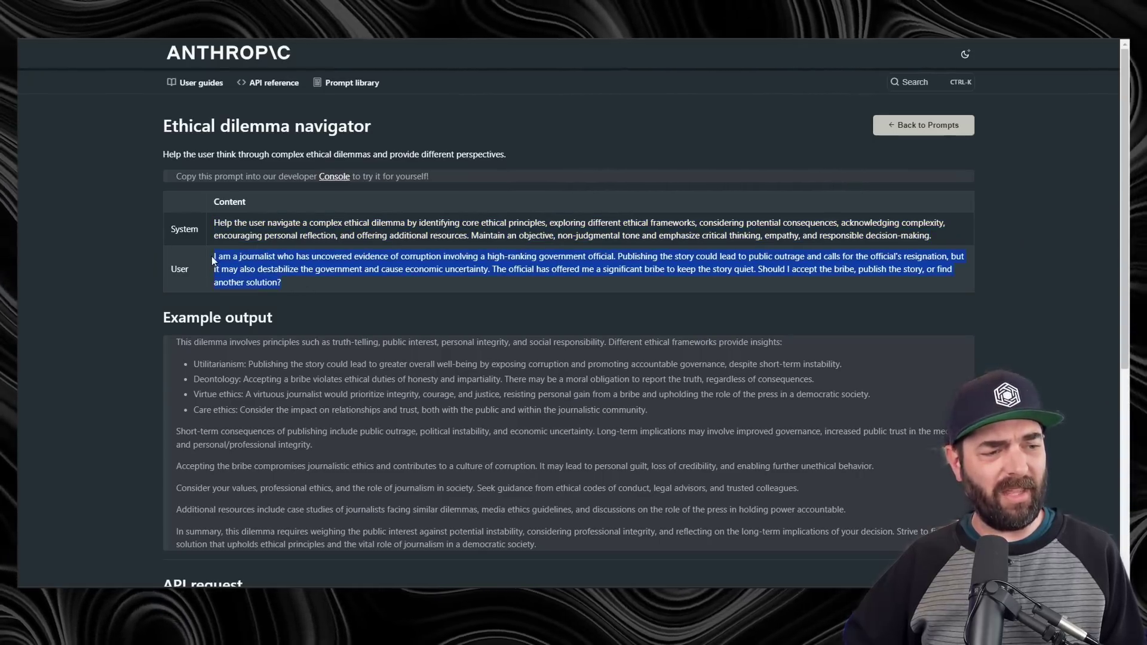
right_click(233, 264)
click(248, 268)
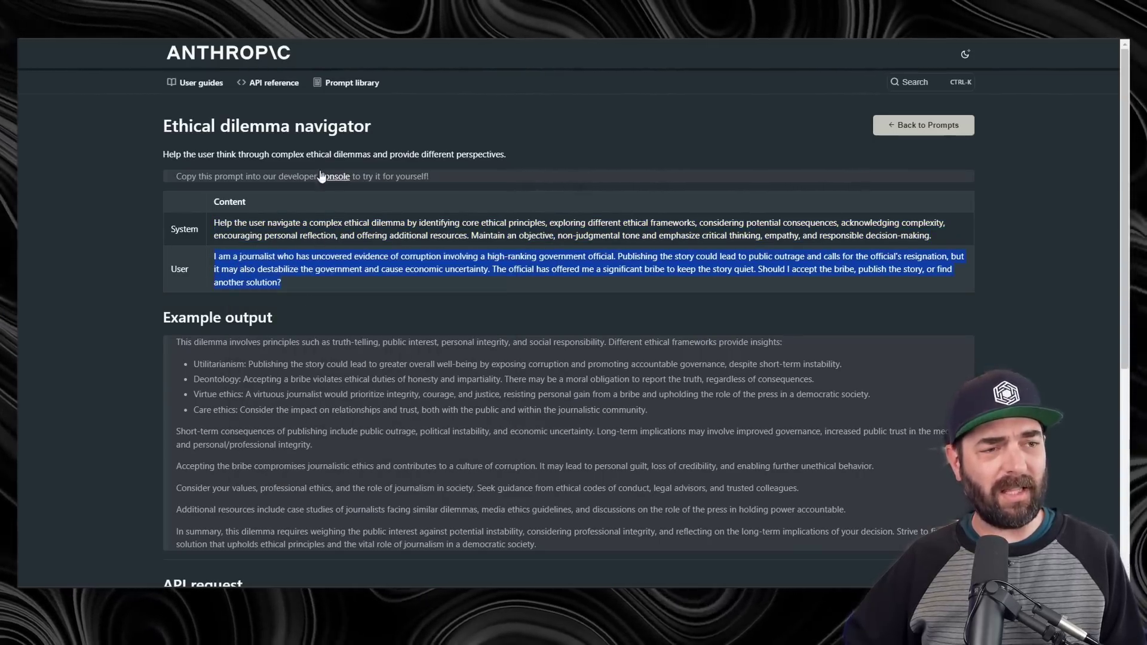
key(ctrl+Tab)
text(I am a journalist who has uncovered evidence of corruption involving a high-ranking government official. Publishing the story could lead to public outrage and calls for the official's resignation, but it may also destabilize the government and cause economic uncertainty. The official has offered me a significant bribe to keep the story quiet. Should I accept the bribe, publish the story, or find another solution?)
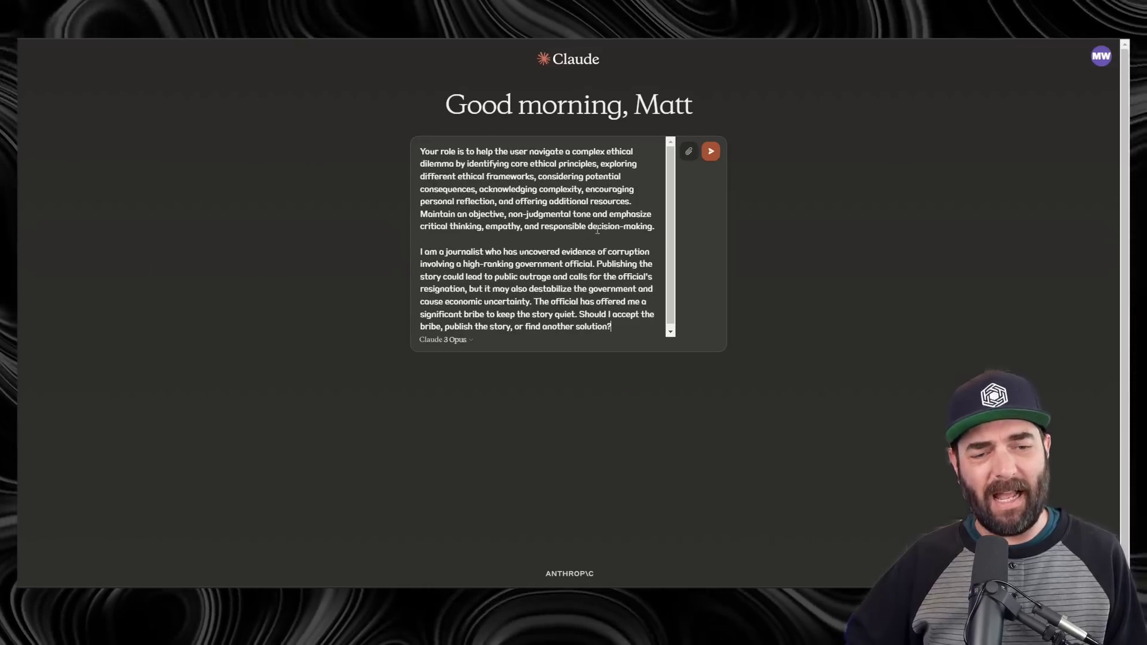
drag(612, 327, 417, 257)
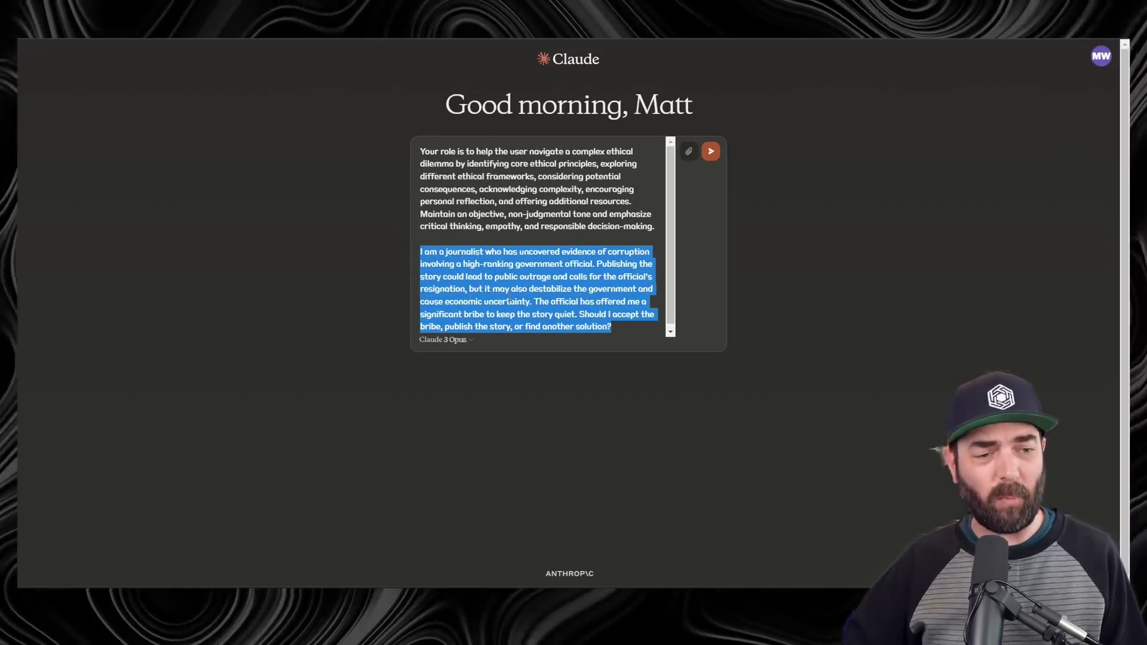
click(509, 301)
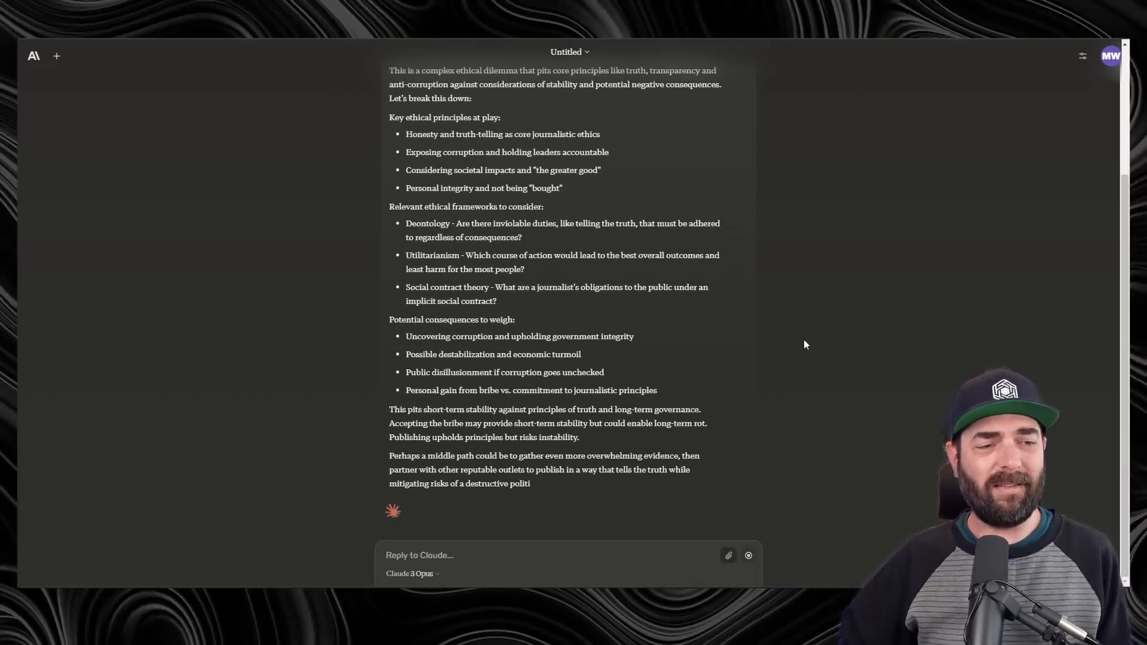
- Scroll through Claude's analysis of the journalist's bribe dilemma
scroll(522, 231, up, 1)
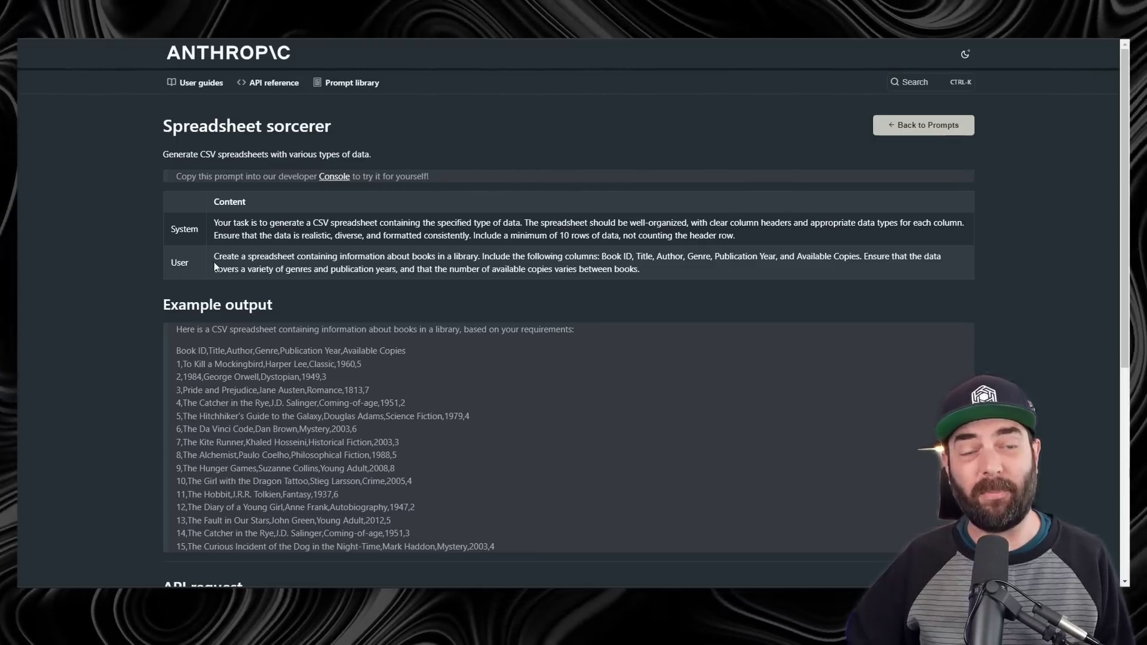
- Put the Spreadsheet sorcerer system prompt and books user prompt into a new Claude chat
triple_click(764, 239)
key(ctrl+c)
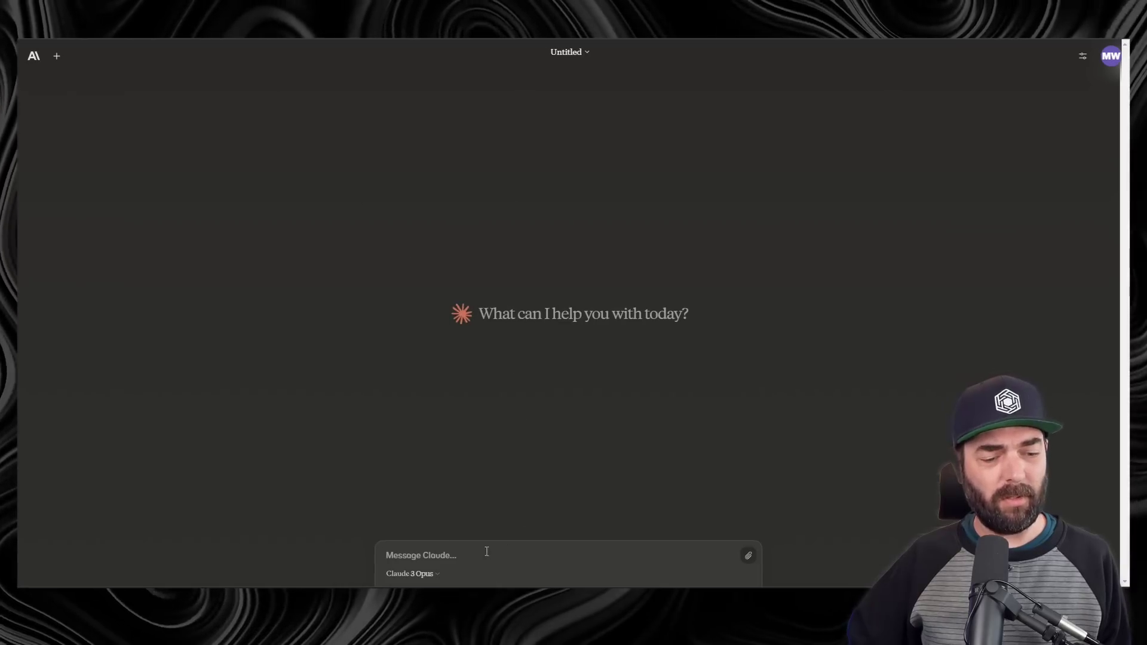
key(ctrl+v)
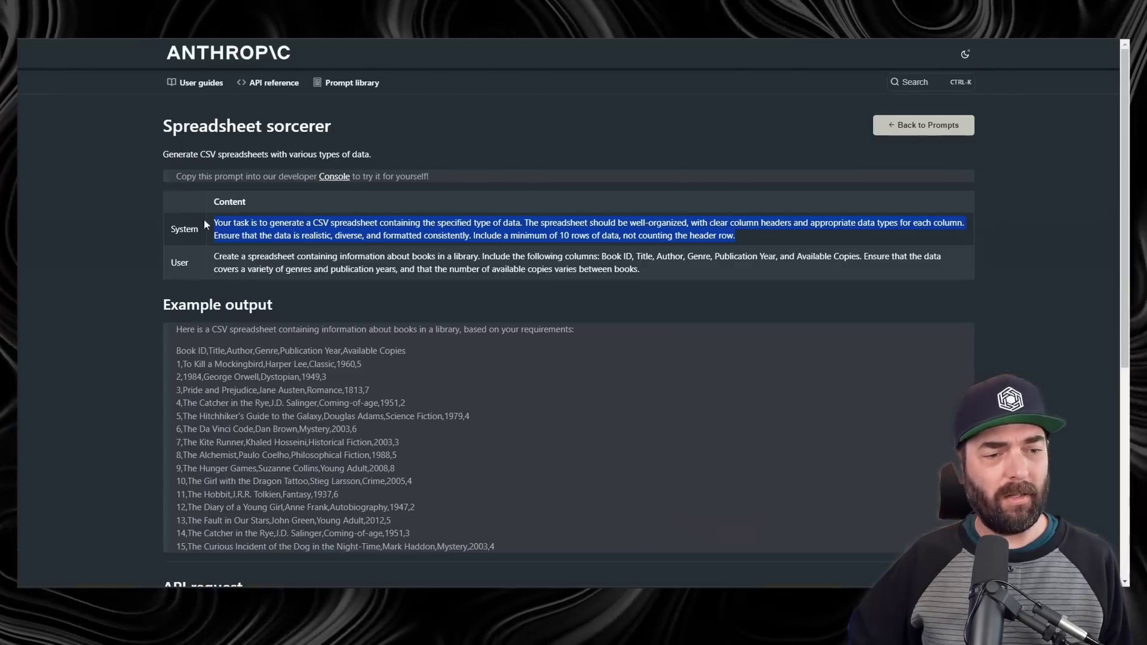
triple_click(215, 257)
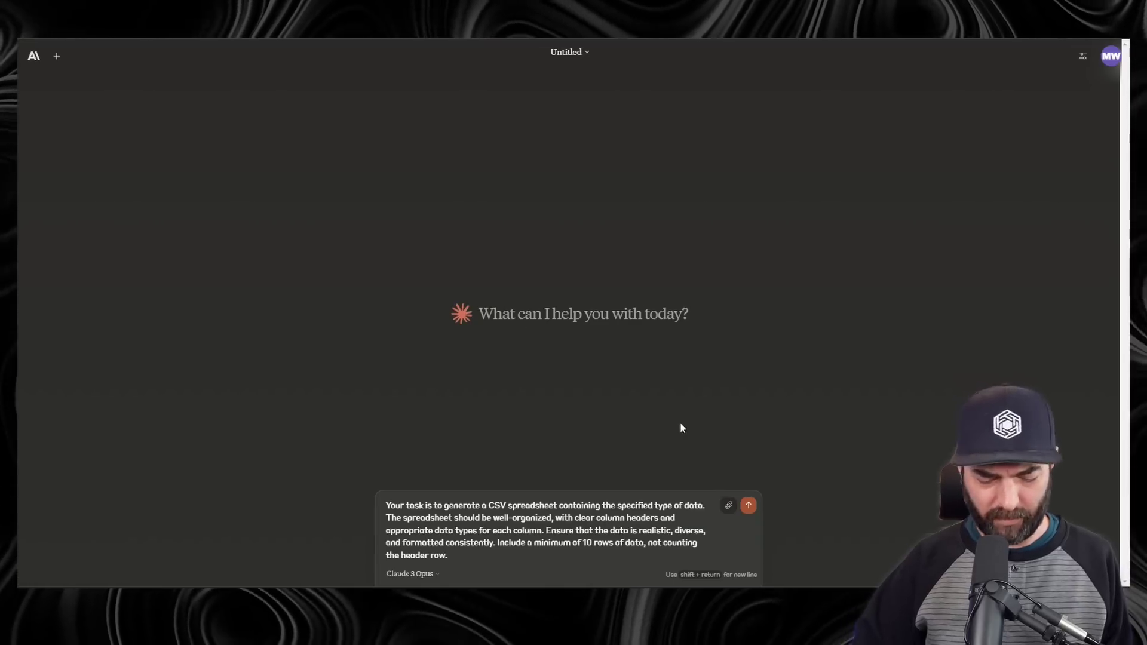
key(shift+Return)
key(shift+Return)
key(ctrl+v)
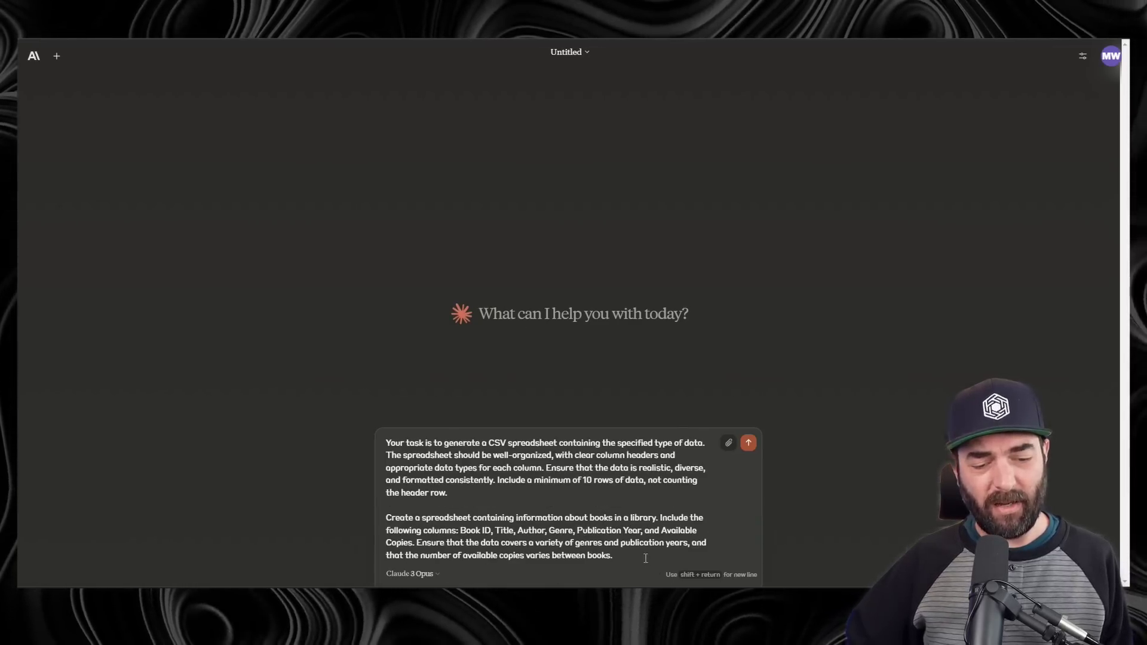
drag(645, 558, 386, 517)
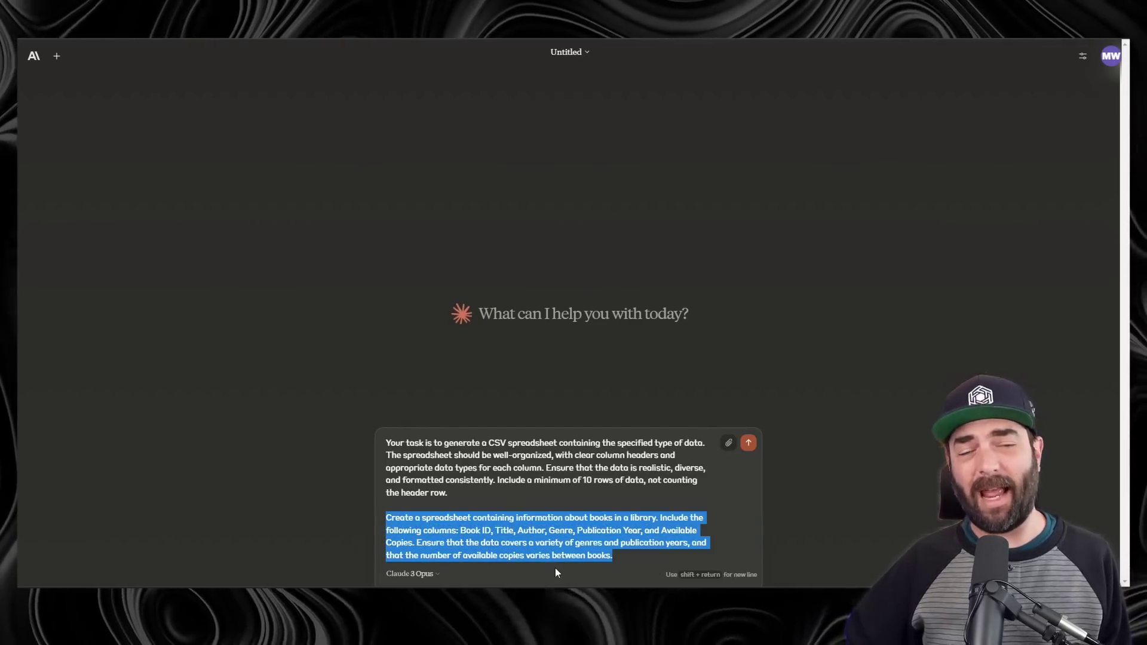
click(622, 563)
- Send the prompt and select the returned library-books CSV block in Claude's reply
key(Return)
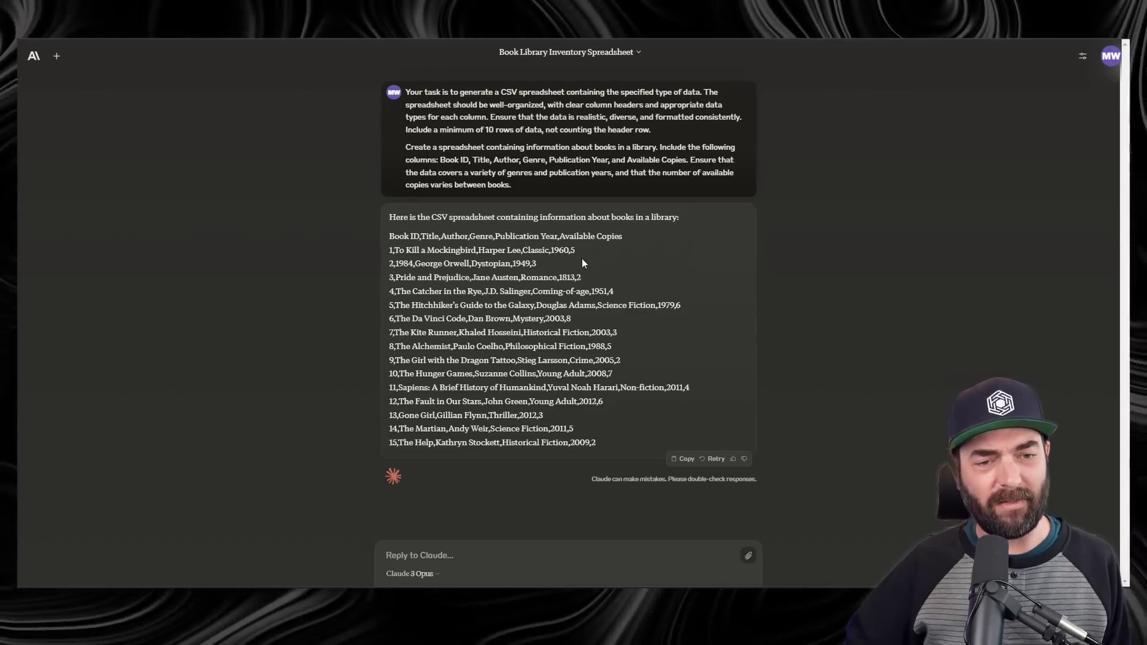
drag(636, 175, 560, 189)
click(537, 264)
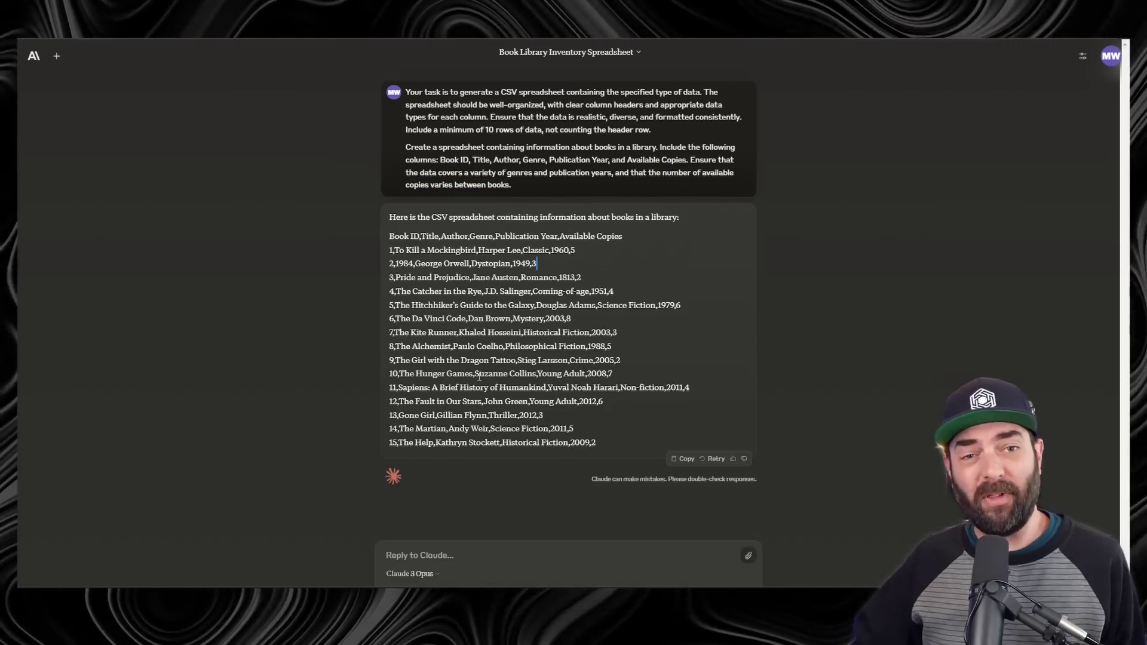
drag(613, 452, 390, 244)
- Paste Claude's CSV into an empty Notepad tab and save it as books.csv
key(alt+Tab)
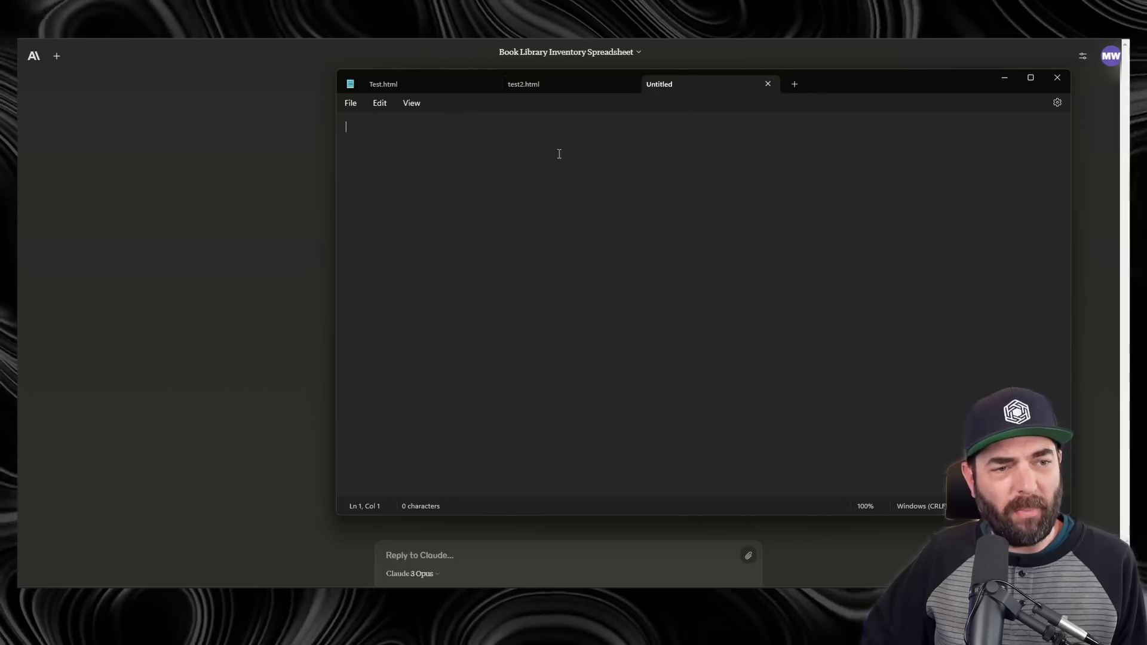
right_click(396, 135)
click(444, 222)
click(351, 103)
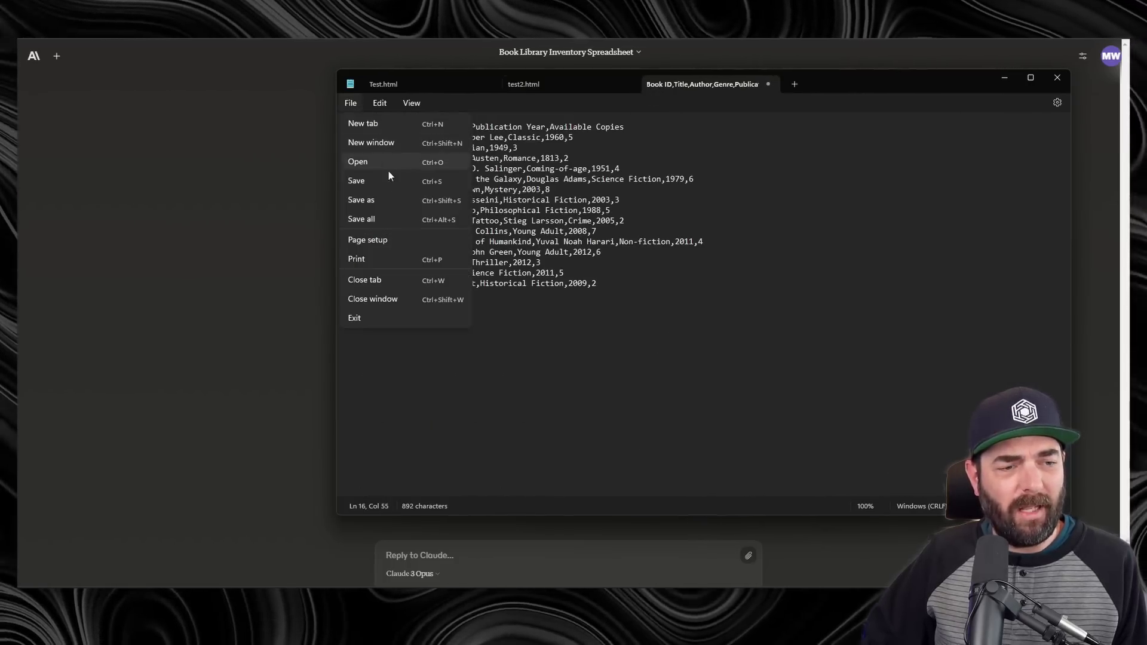
click(399, 200)
text(book)
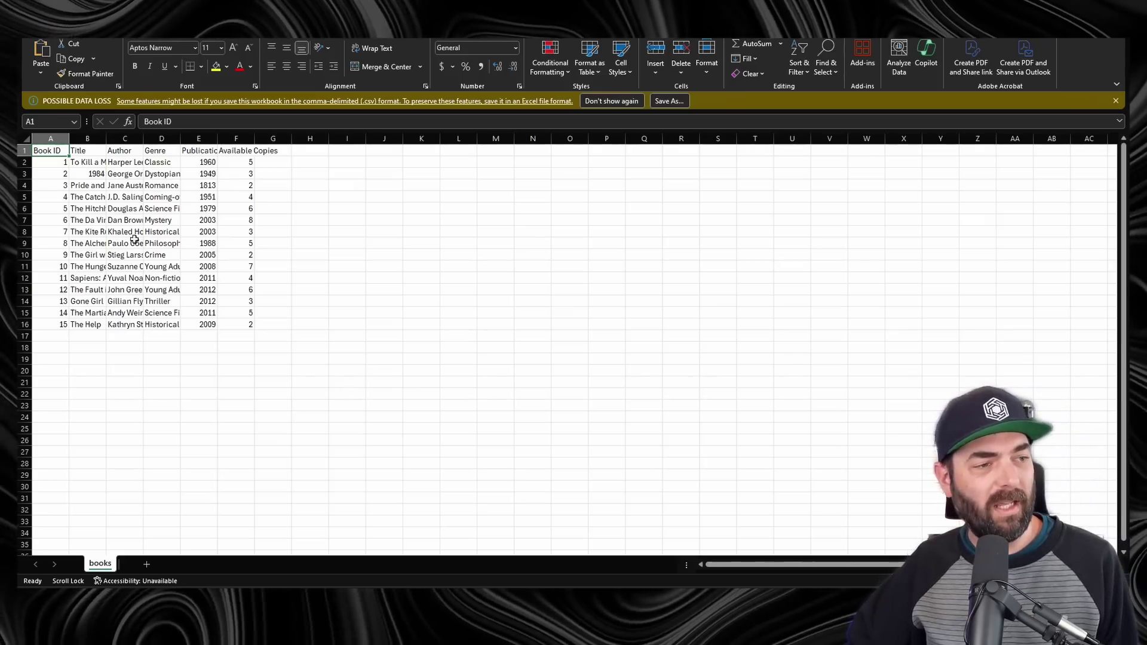
- Check the book rows A2:F16 in Excel, then clear the selection
mouse_move(51, 164)
mouse_down()
mouse_move(259, 317)
mouse_move(71, 191)
mouse_move(45, 151)
mouse_up()
click(273, 301)
click(311, 239)
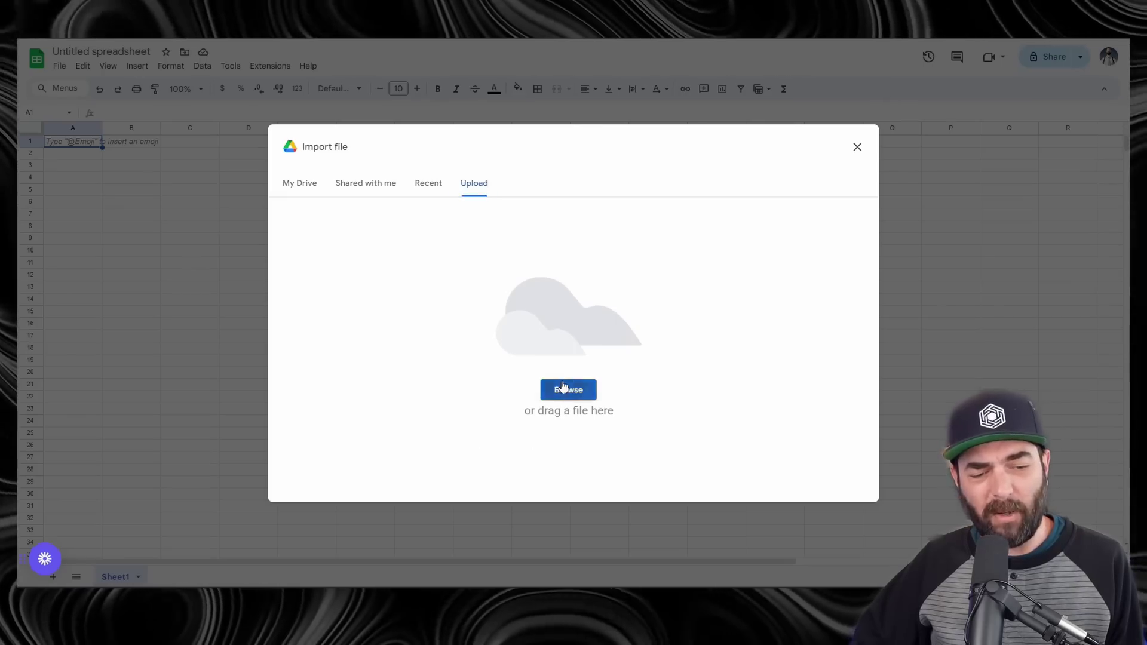
- Upload books.csv into Google Sheets and select the imported data A1:F16
click(564, 390)
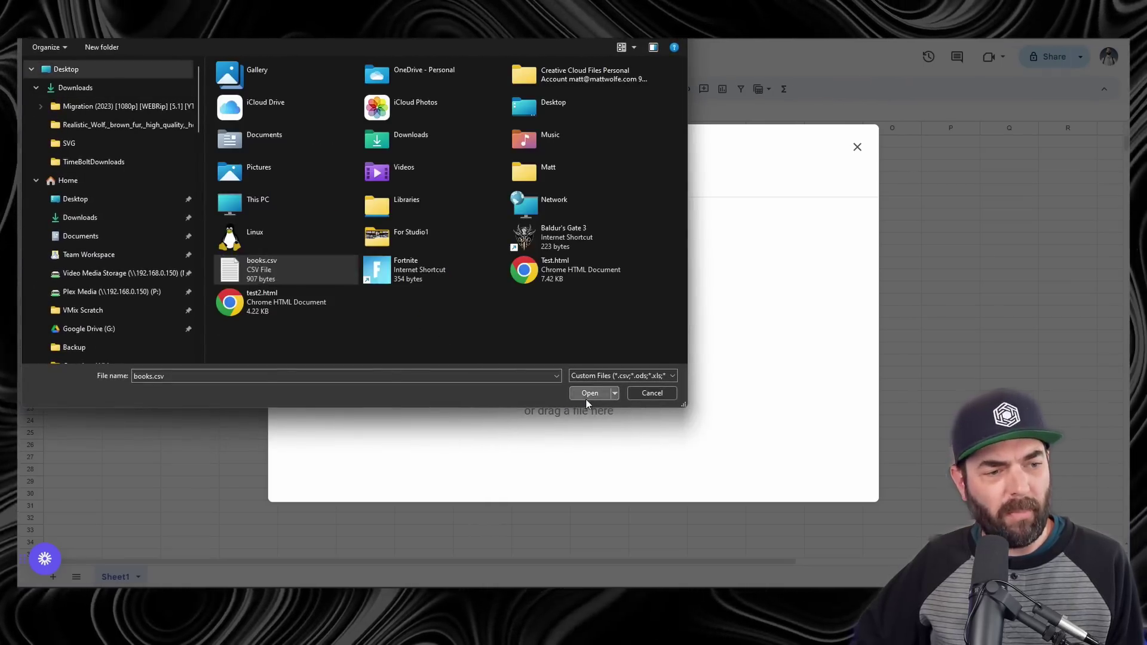
click(588, 392)
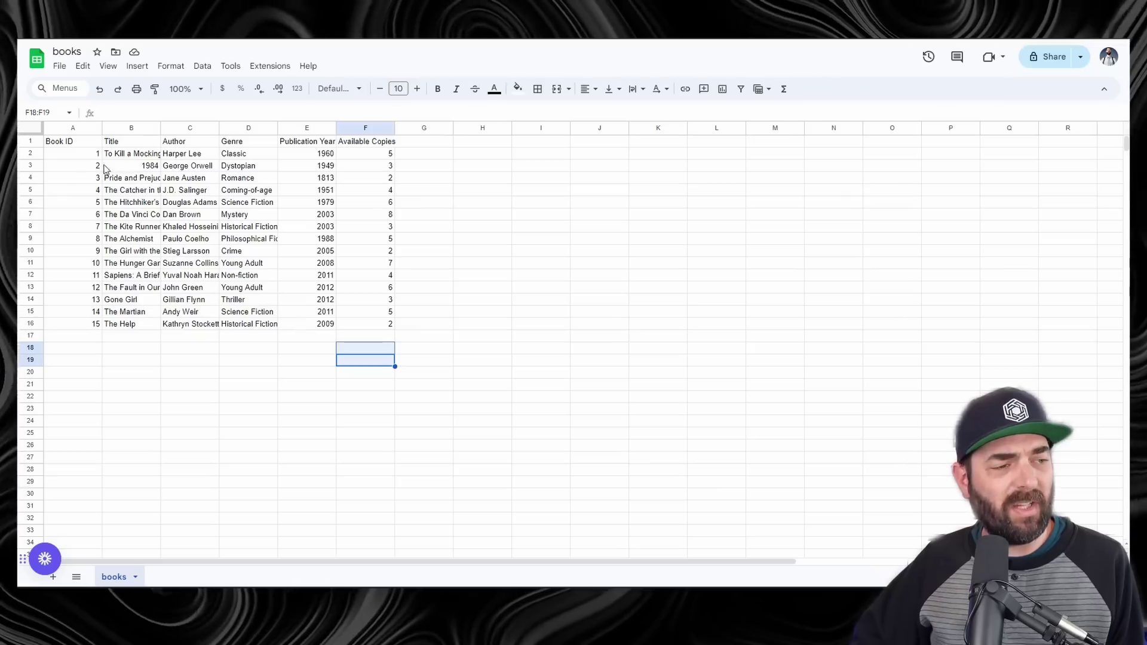
drag(65, 142, 398, 340)
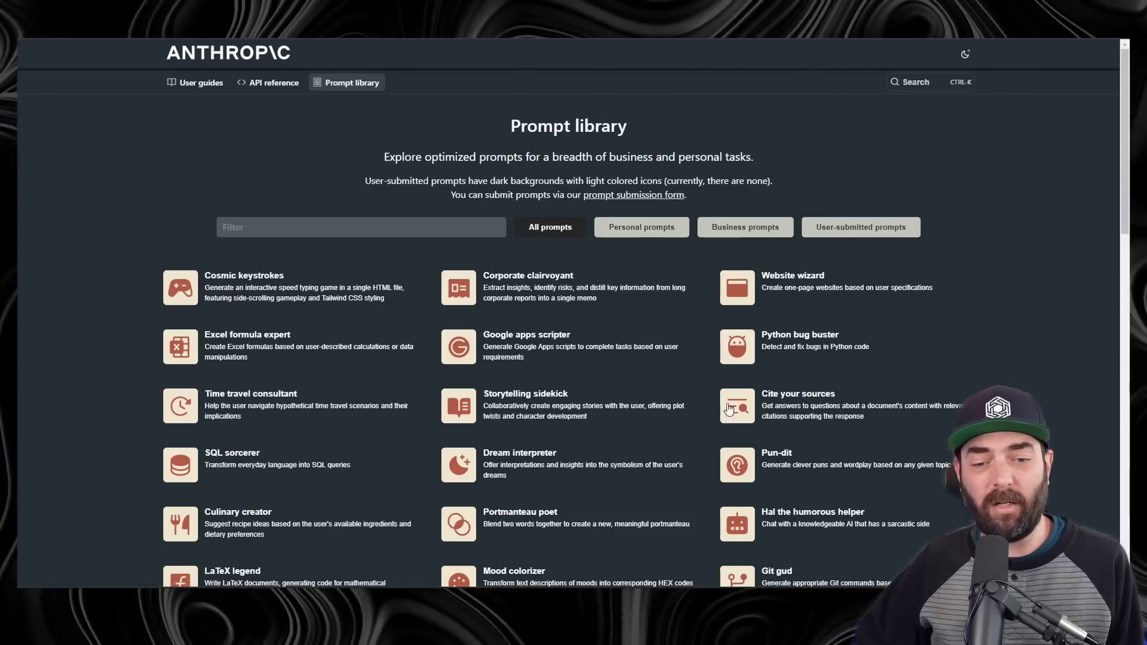
click(743, 356)
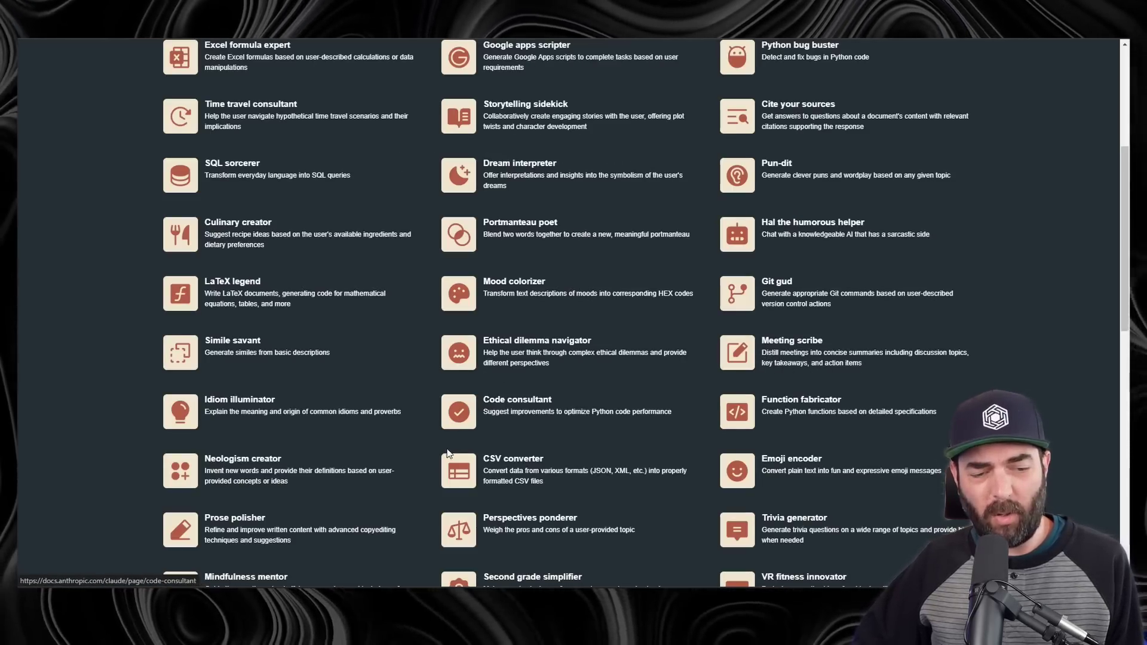
scroll(450, 475, down, 1)
scroll(449, 475, down, 1)
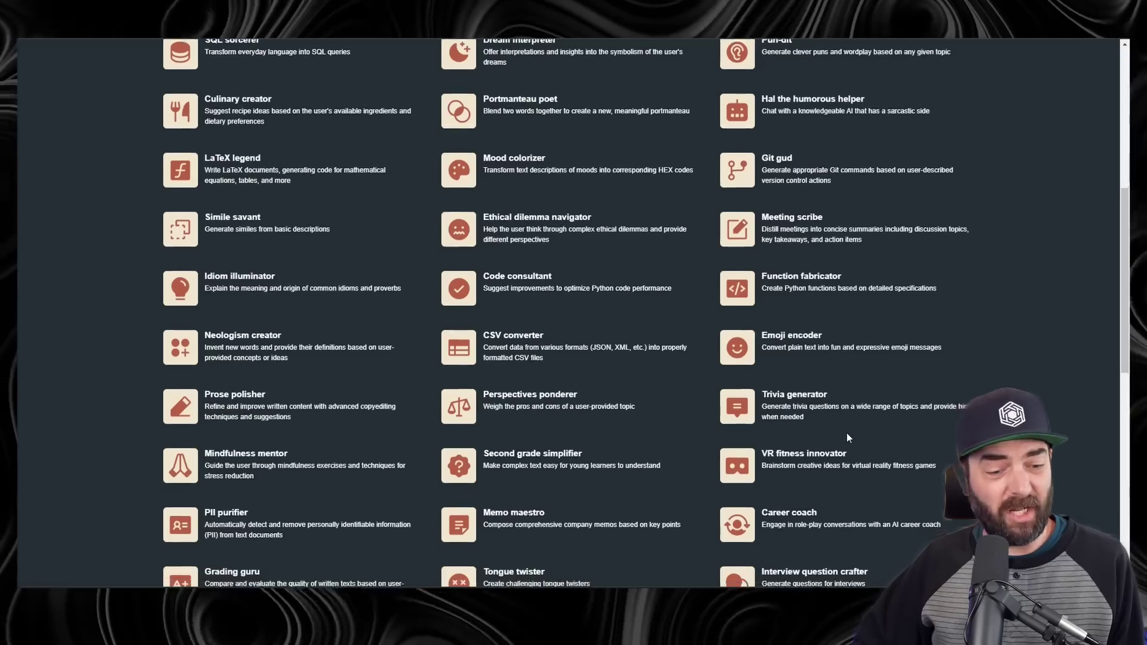
scroll(847, 432, down, 2)
scroll(847, 440, down, 3)
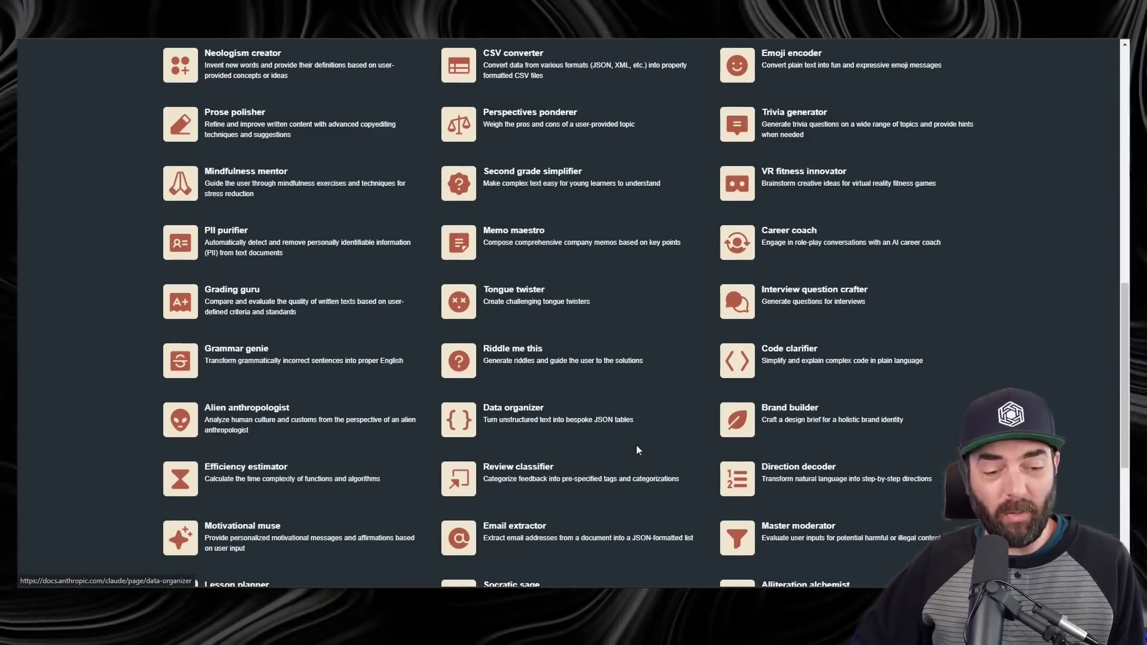
scroll(468, 367, down, 3)
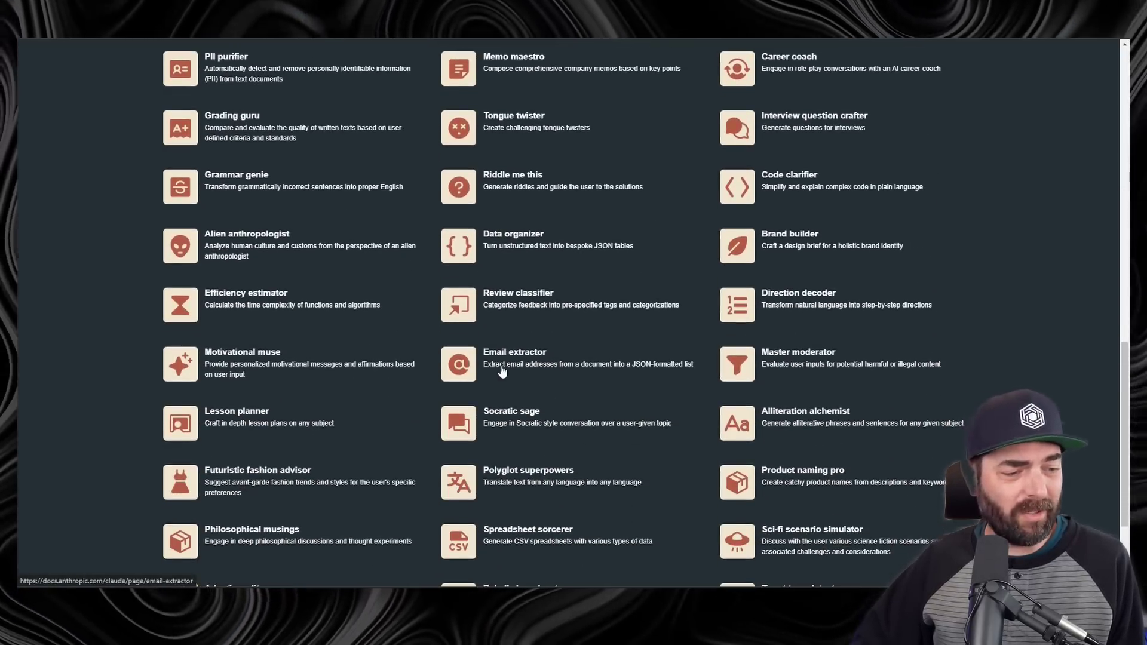
scroll(244, 565, down, 2)
scroll(474, 552, up, 15)
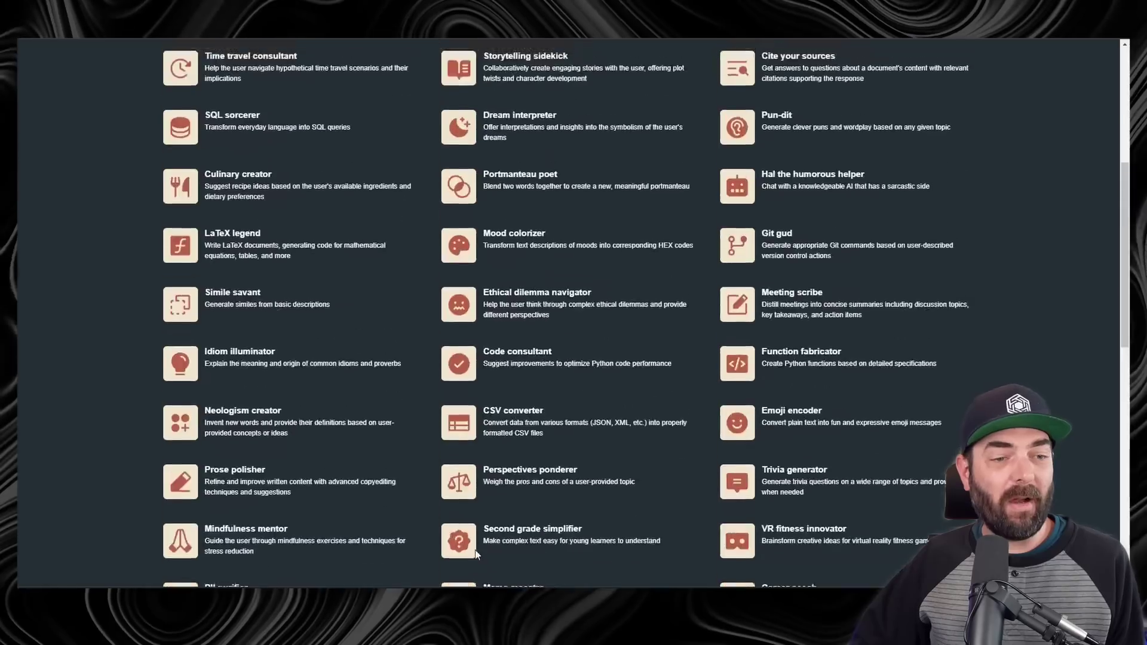